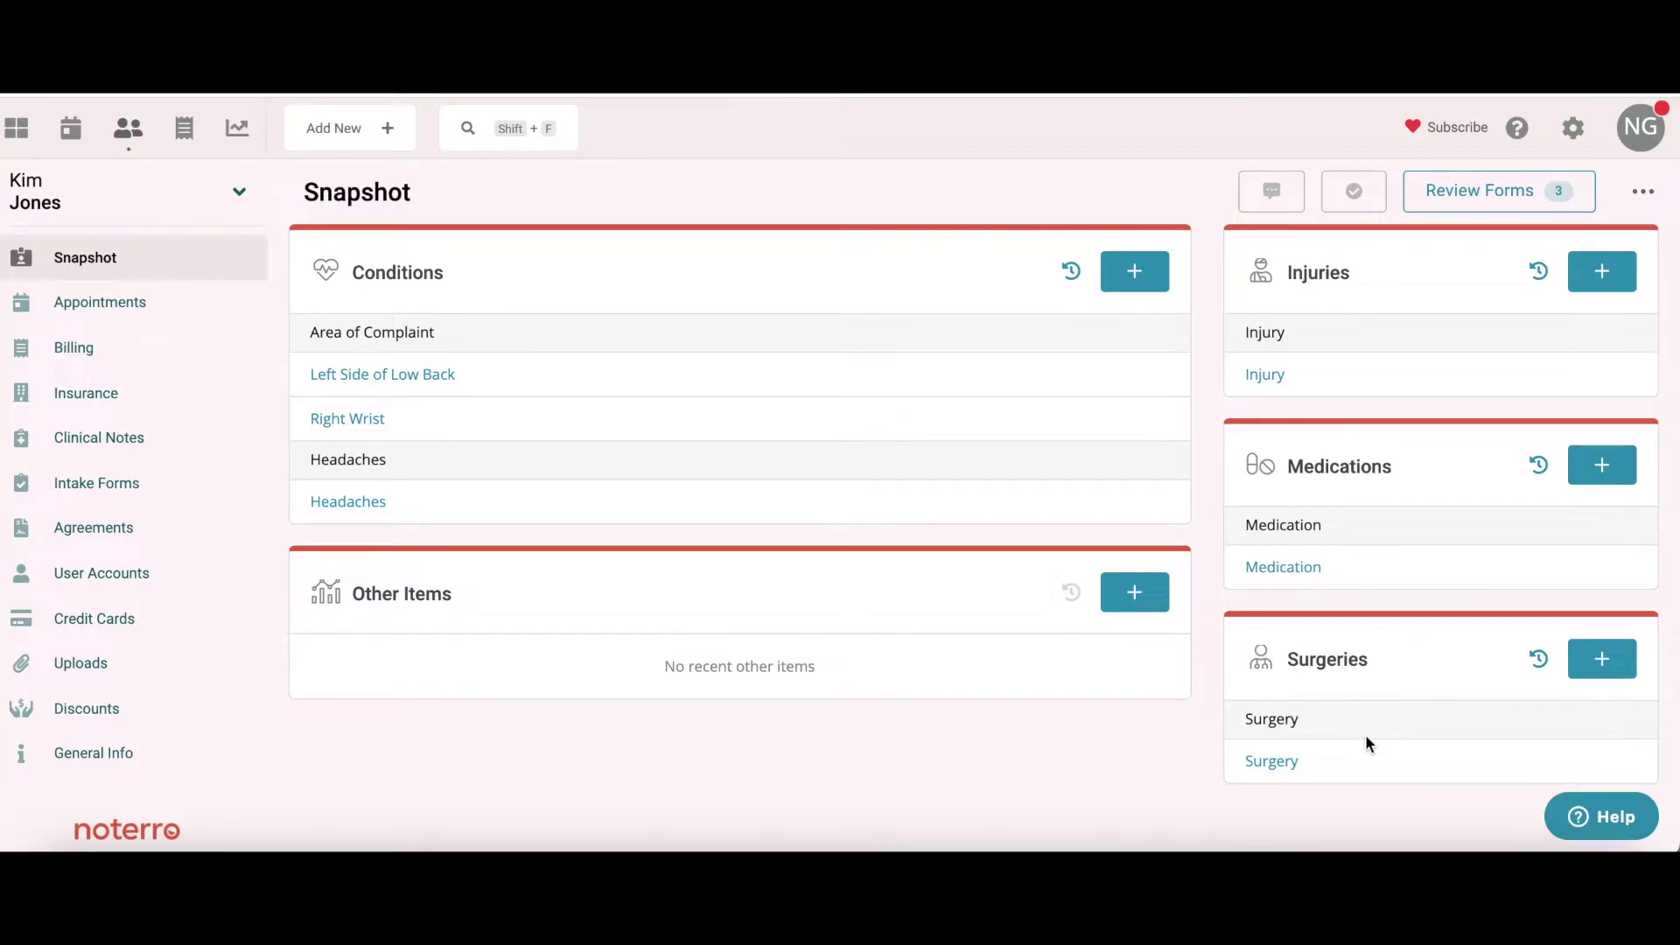
# Step: Turn on Snapshot comments to reveal lines like Constant Ache, Fracture and Tylenol 500 mg
pyautogui.click(1273, 203)
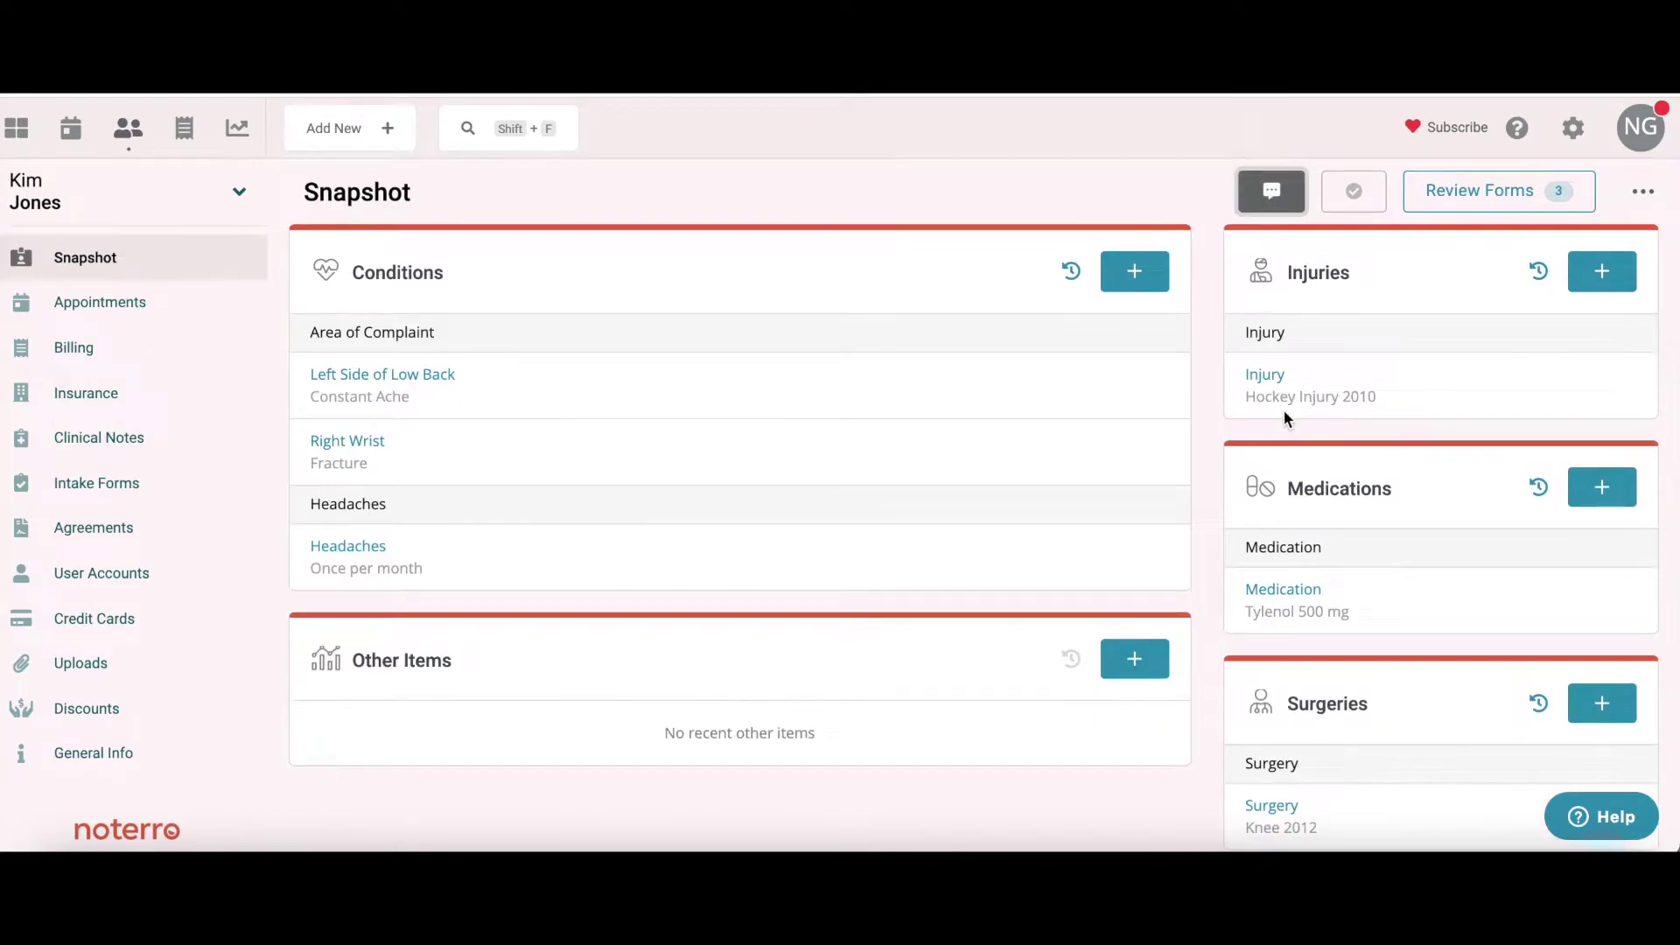
pyautogui.scroll(-1, 1366, 551)
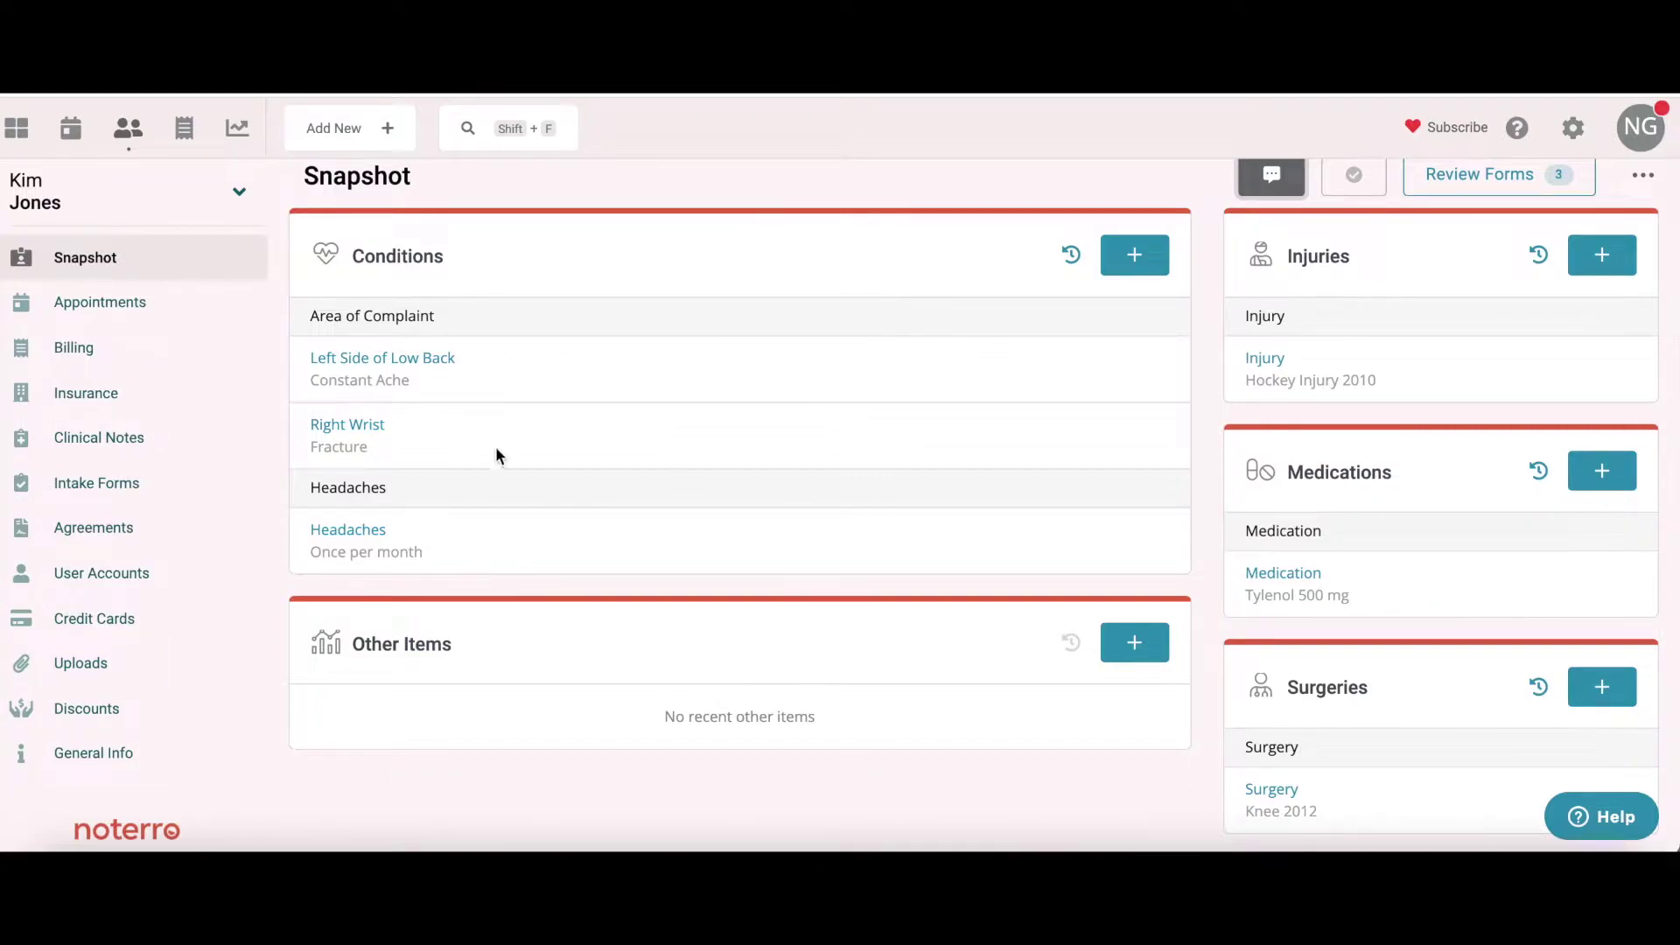
# Step: Add Plantar Fasciitis (Musculoskeletal) with comment 'Very Painful', then open Left Side of Low Back's details
pyautogui.click(1141, 259)
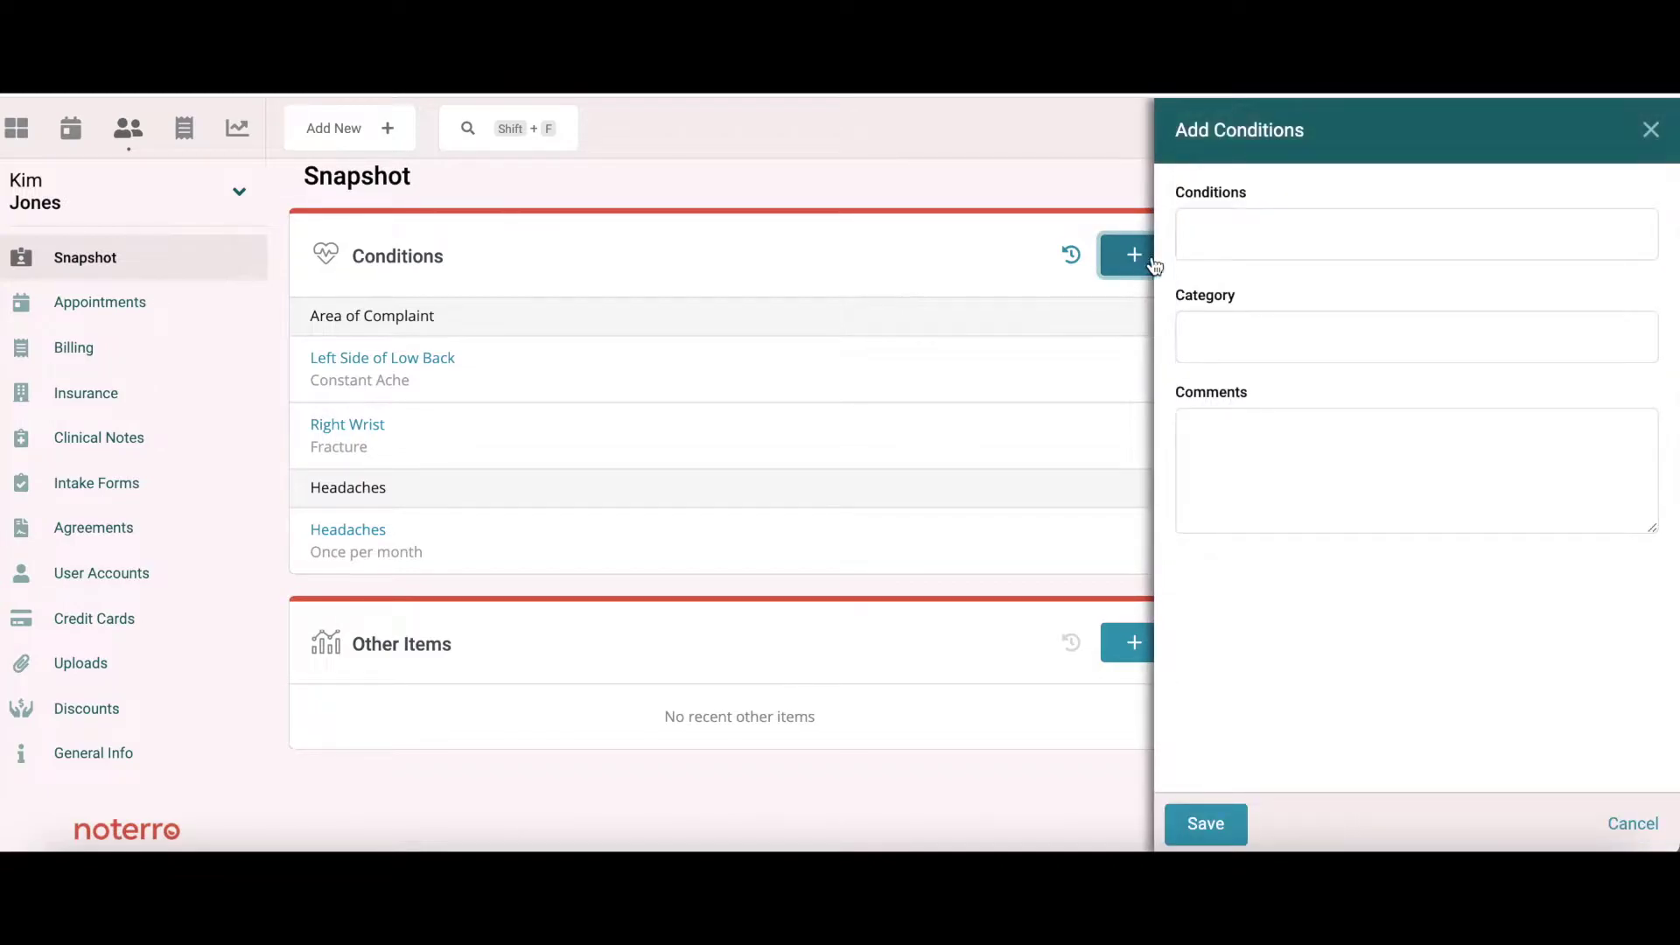
pyautogui.click(1258, 242)
pyautogui.write('pla')
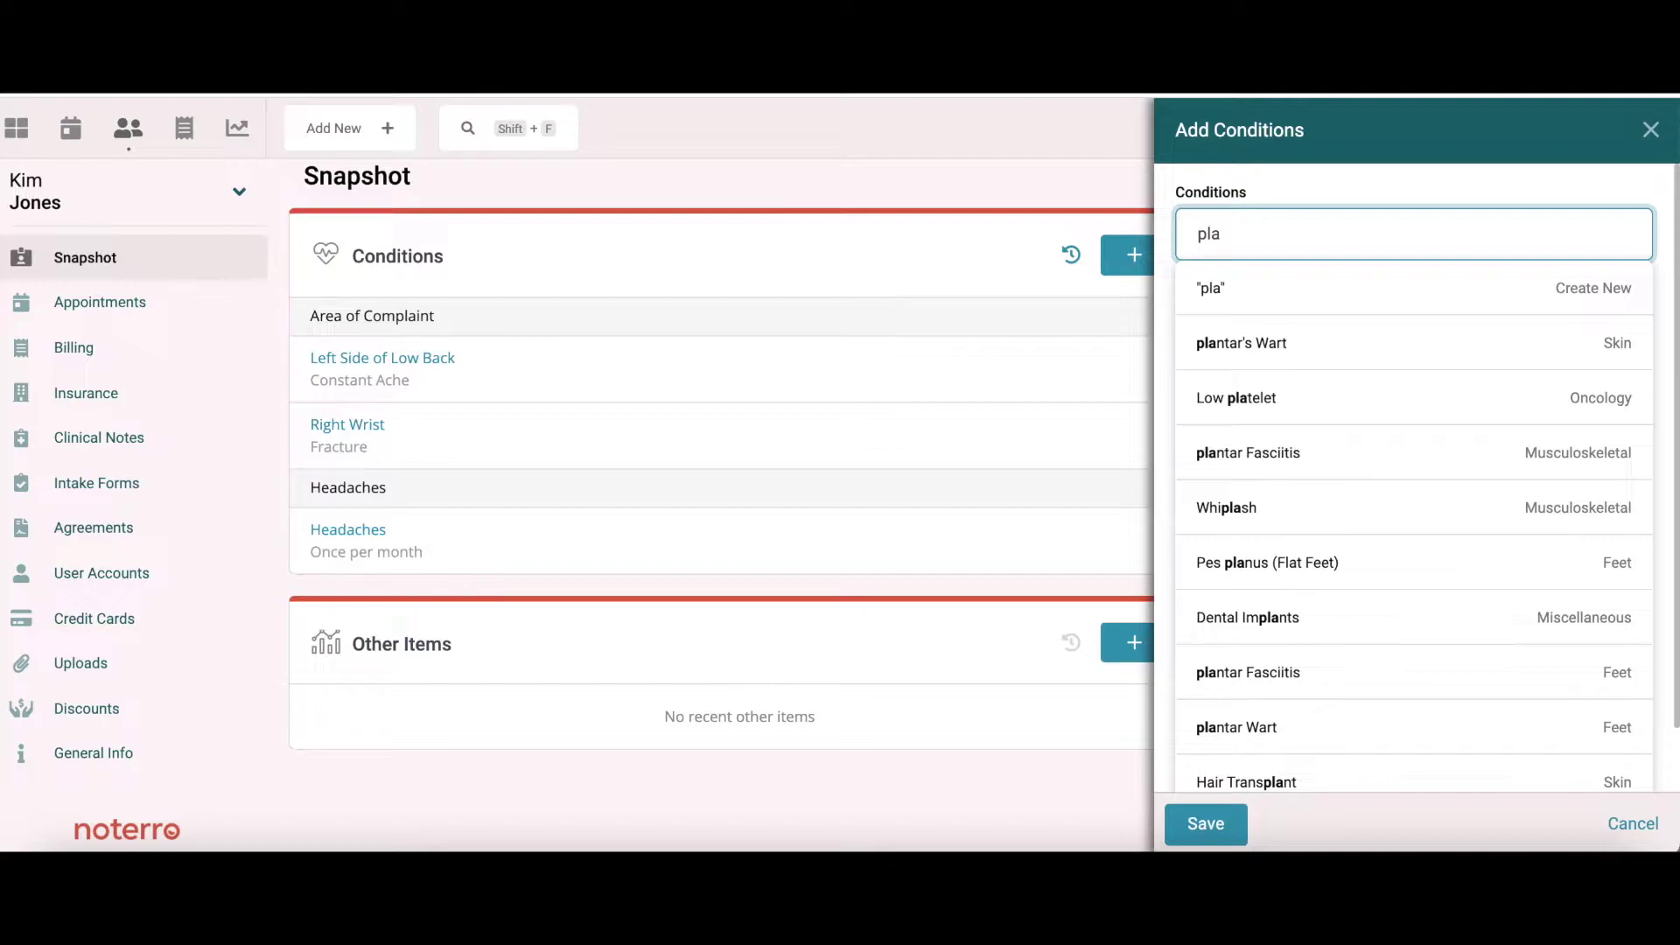
pyautogui.click(1222, 455)
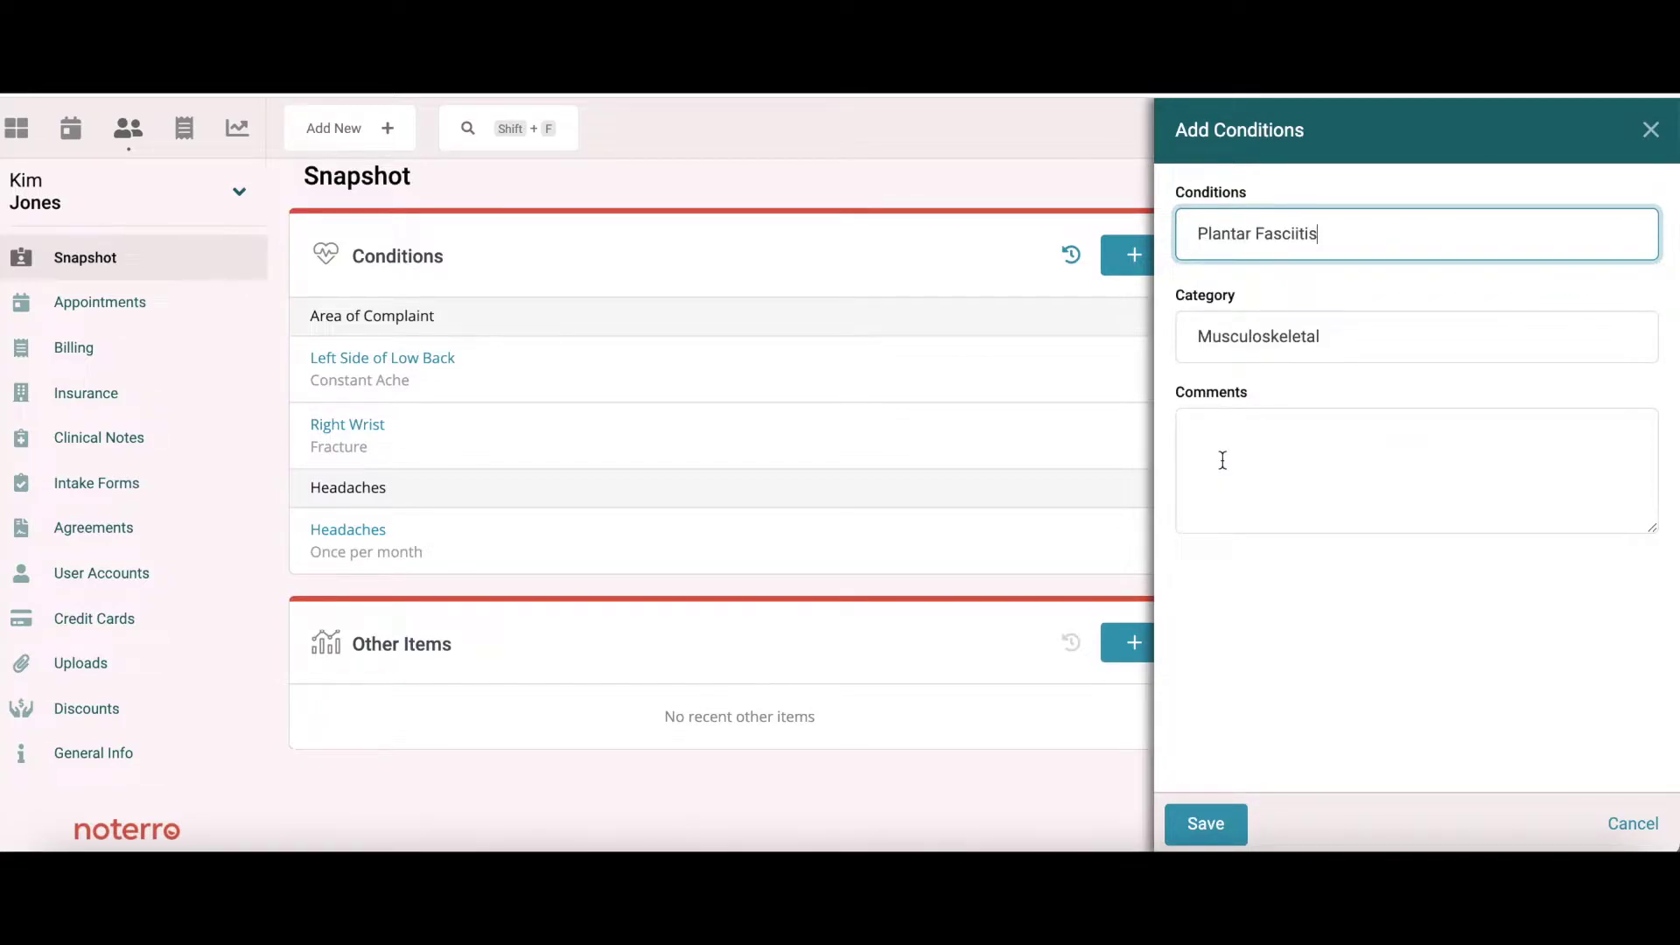
pyautogui.click(1222, 460)
pyautogui.write('V')
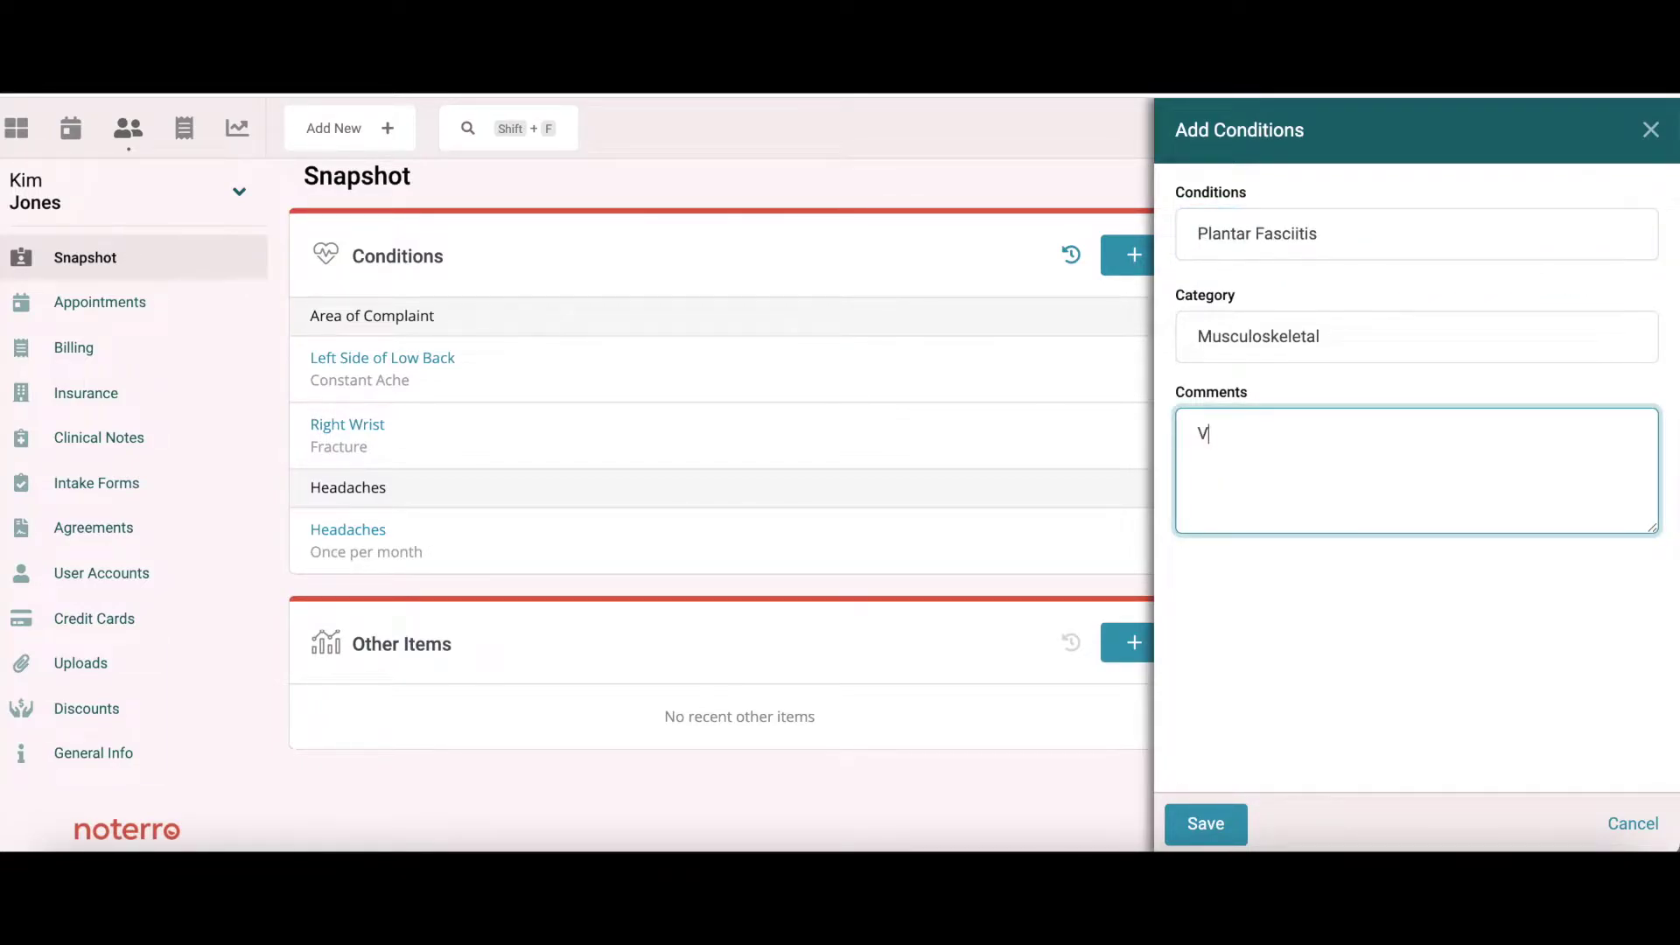
pyautogui.write('ery Painful')
pyautogui.click(1198, 825)
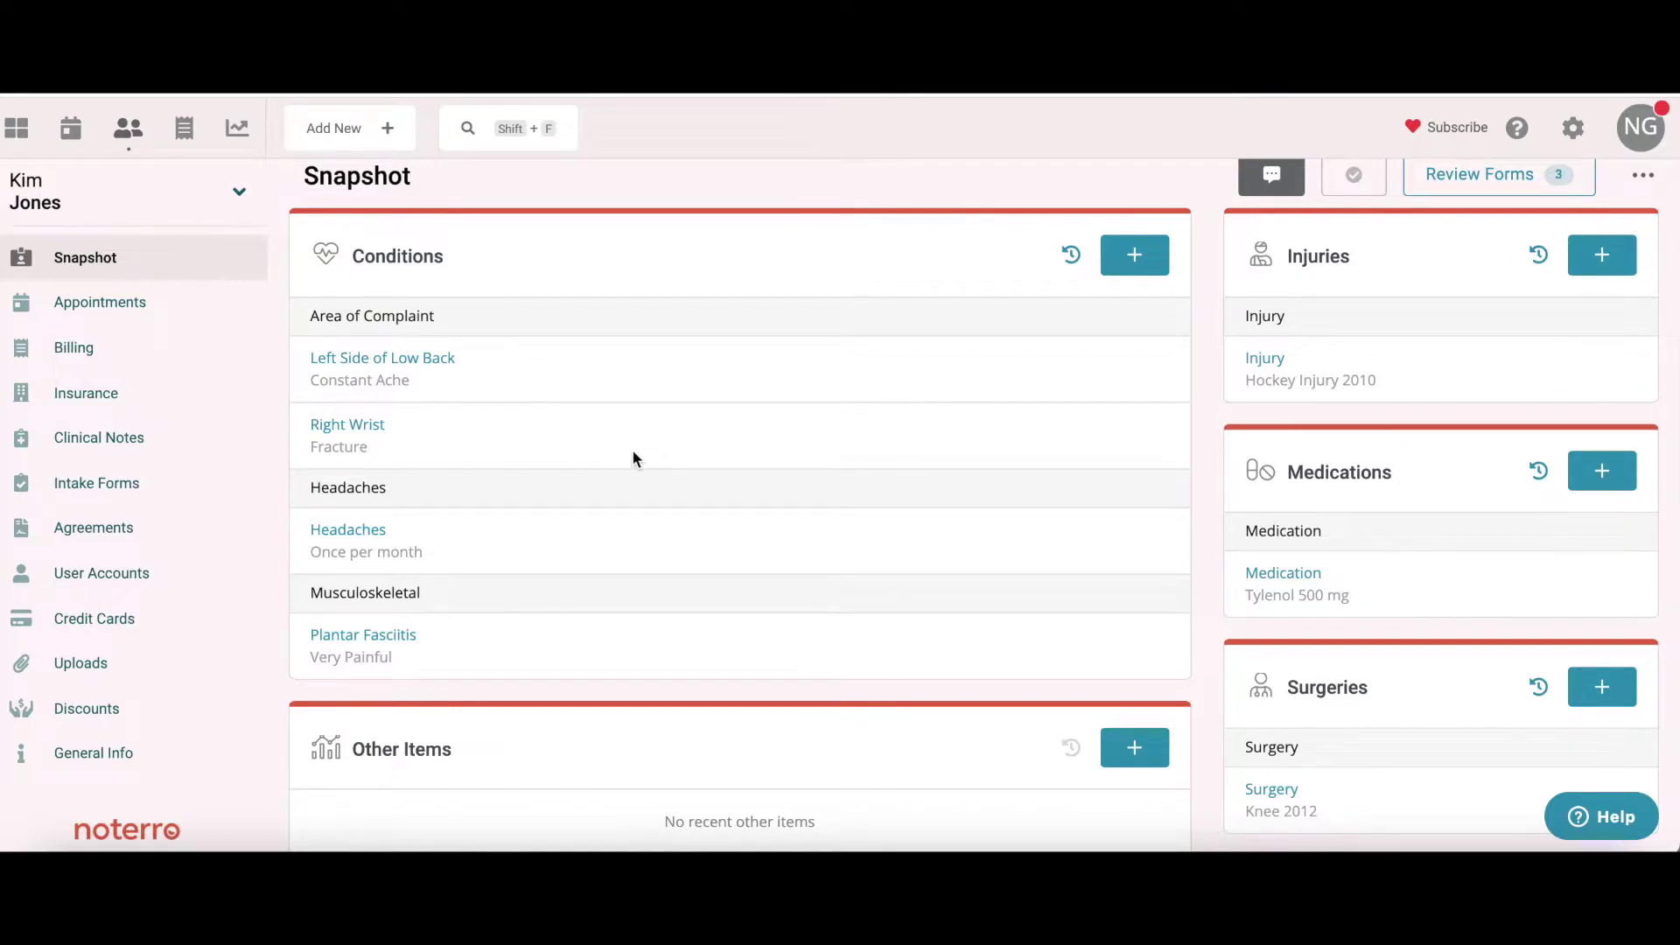
pyautogui.click(387, 358)
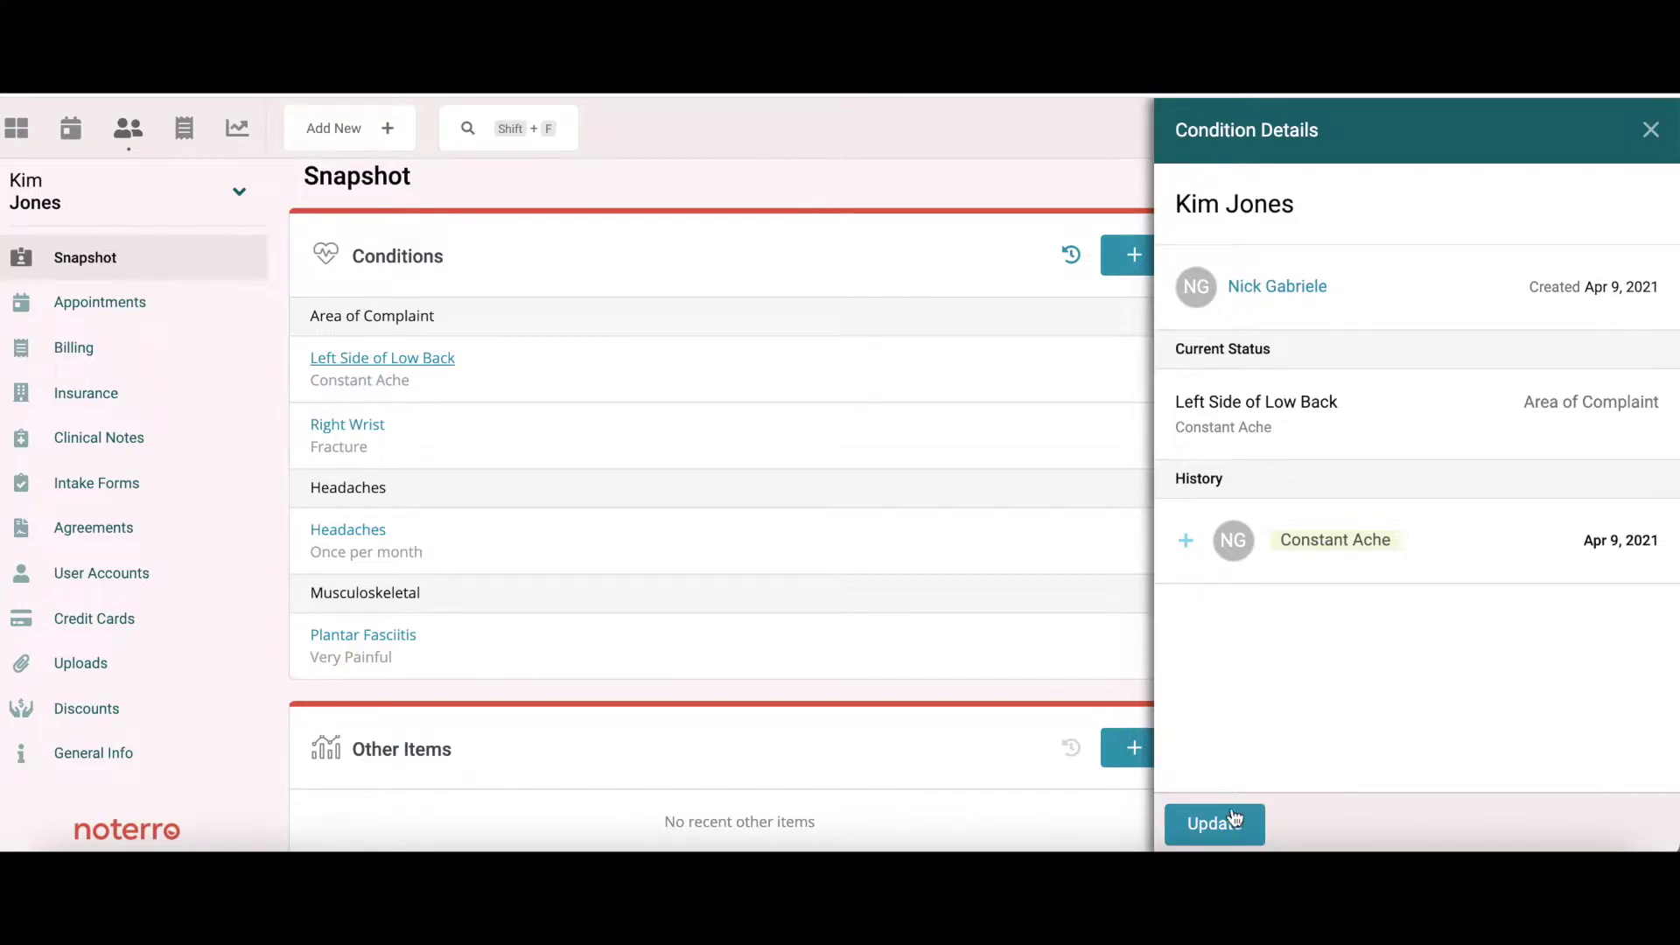
# Step: Replace Left Side of Low Back's 'Constant Ache' comment with 'Very Painful' and review its history
pyautogui.click(1215, 831)
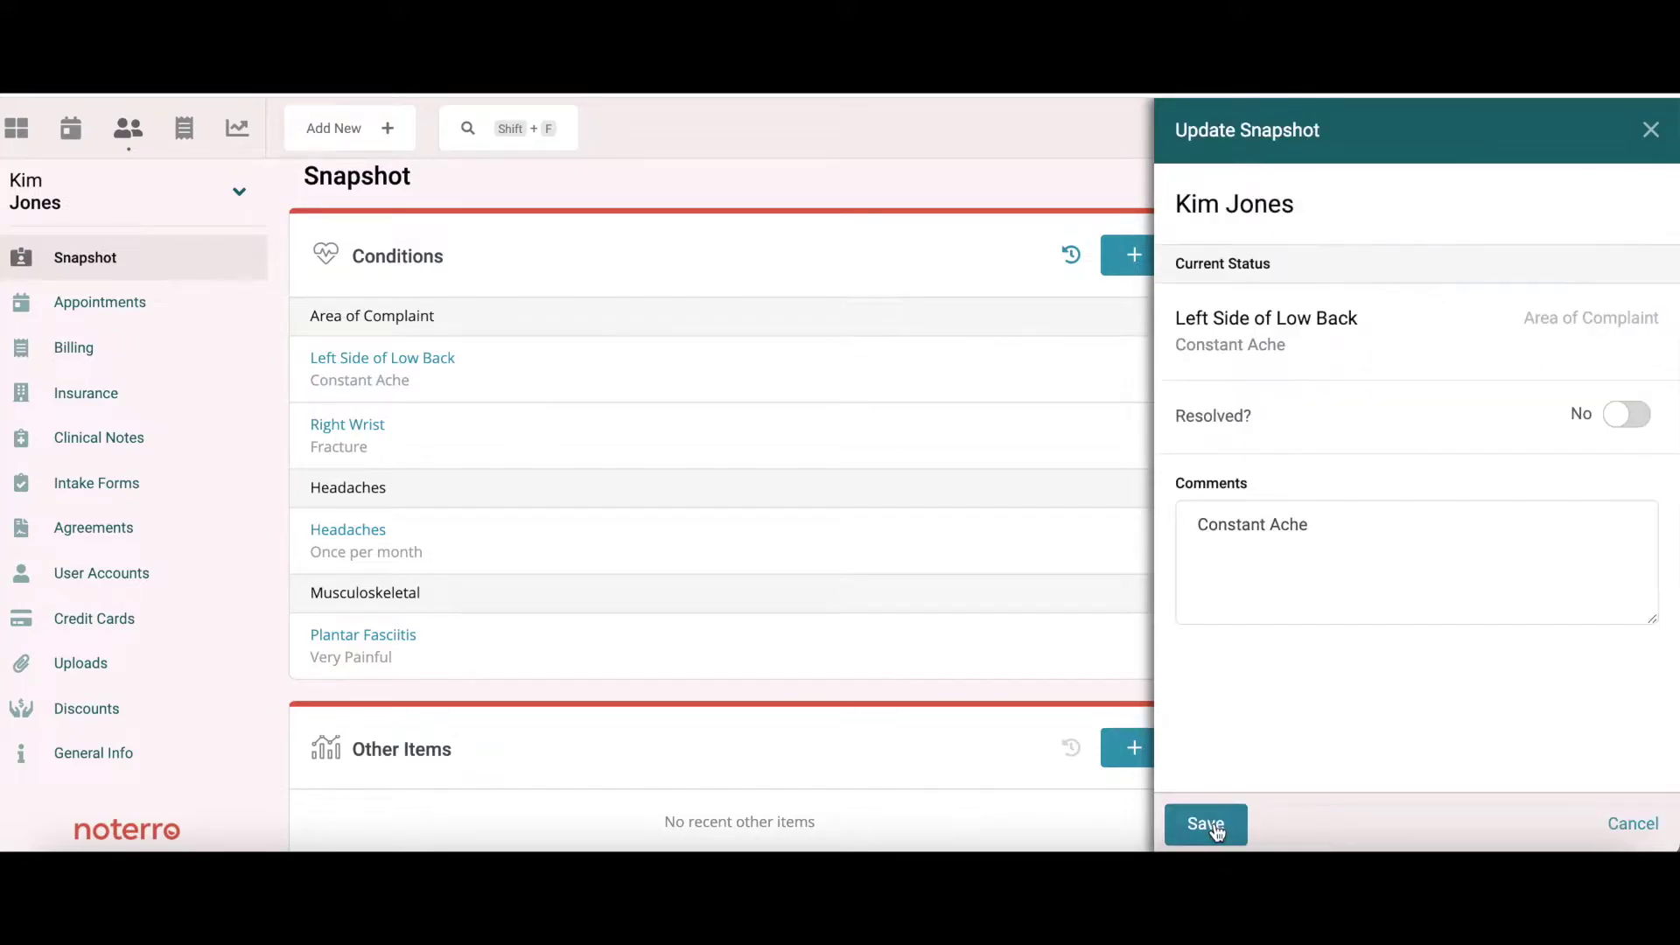
pyautogui.moveTo(1321, 536); pyautogui.dragTo(1185, 536)
pyautogui.write('V')
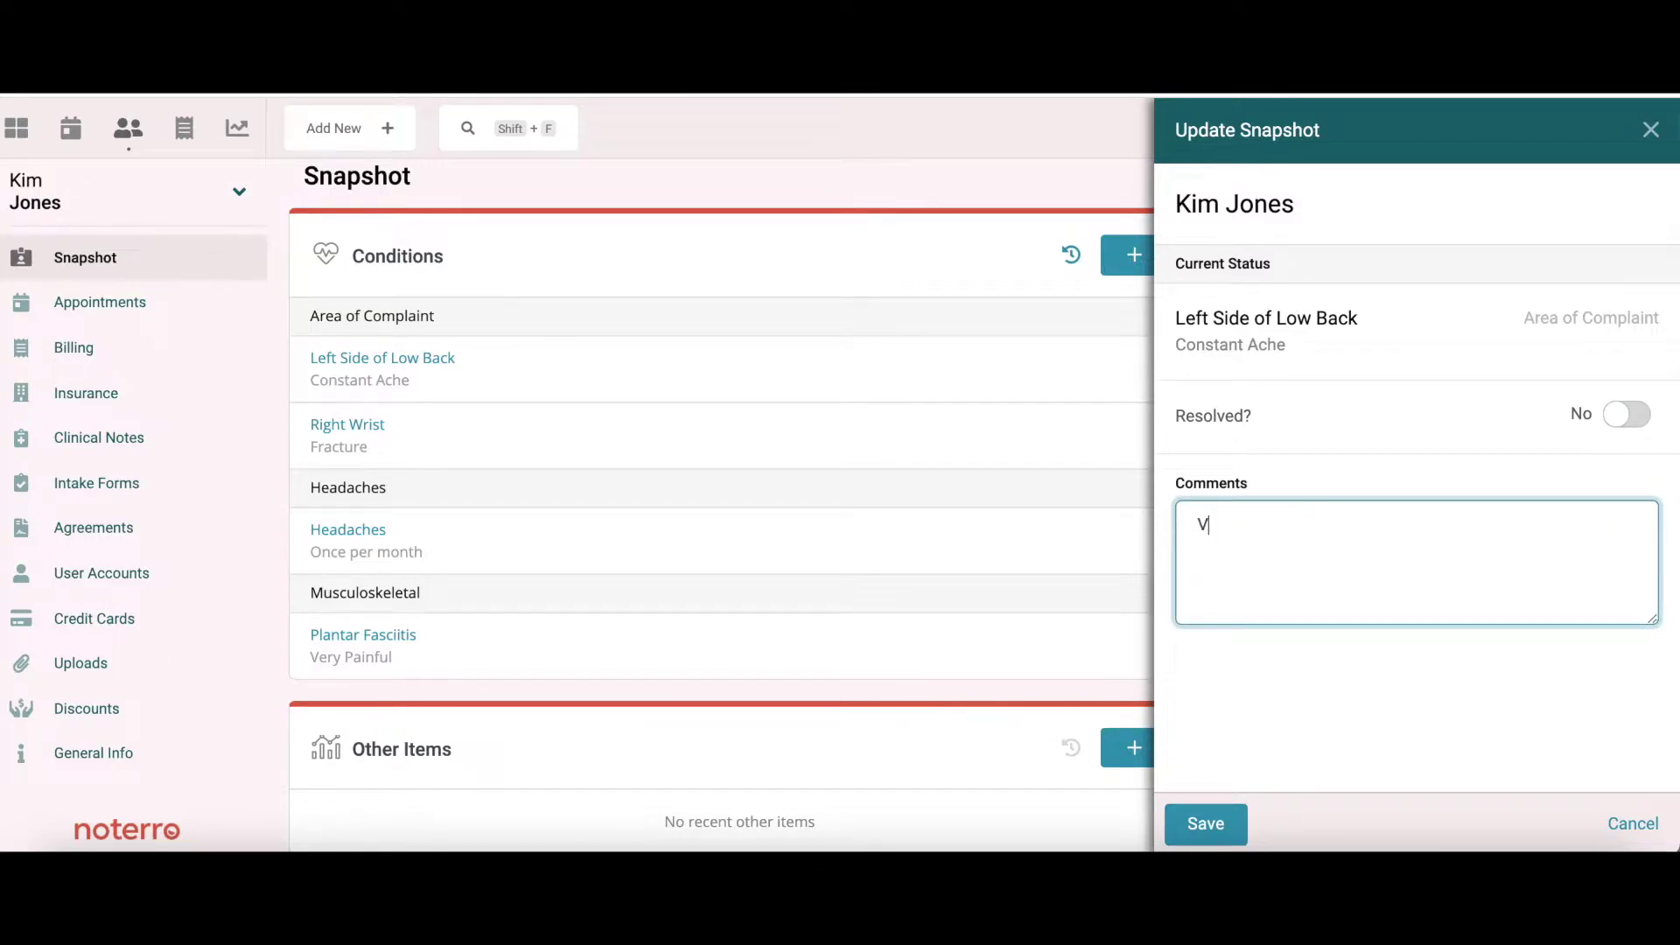
pyautogui.write('ery Painful')
pyautogui.click(1209, 824)
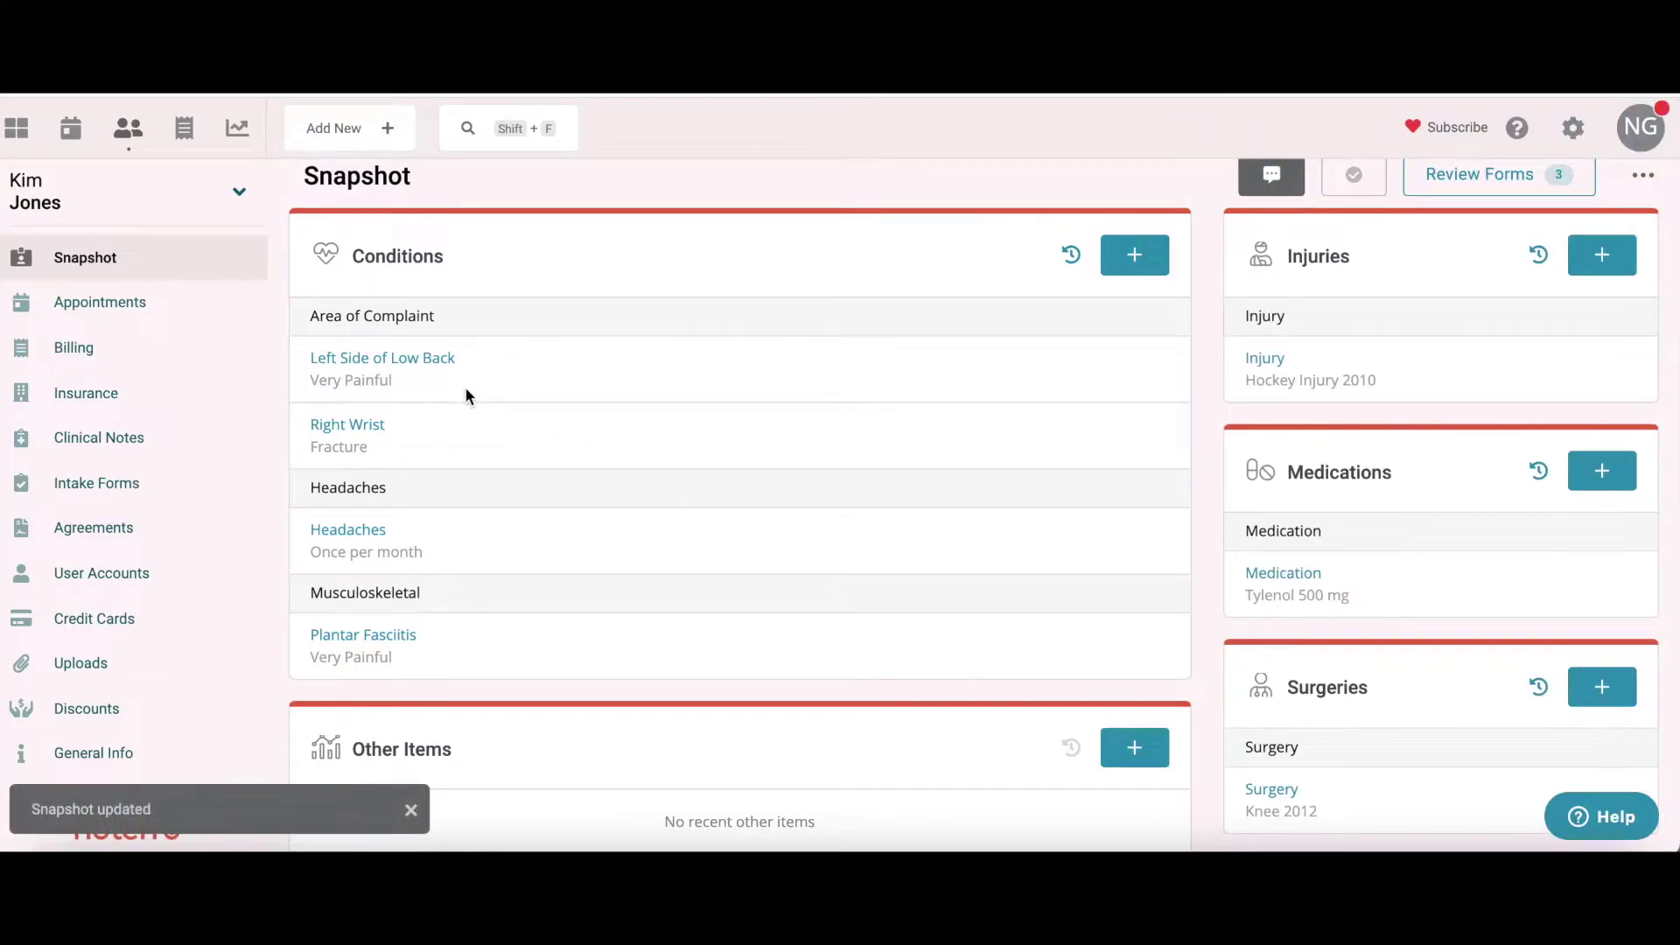
pyautogui.click(412, 366)
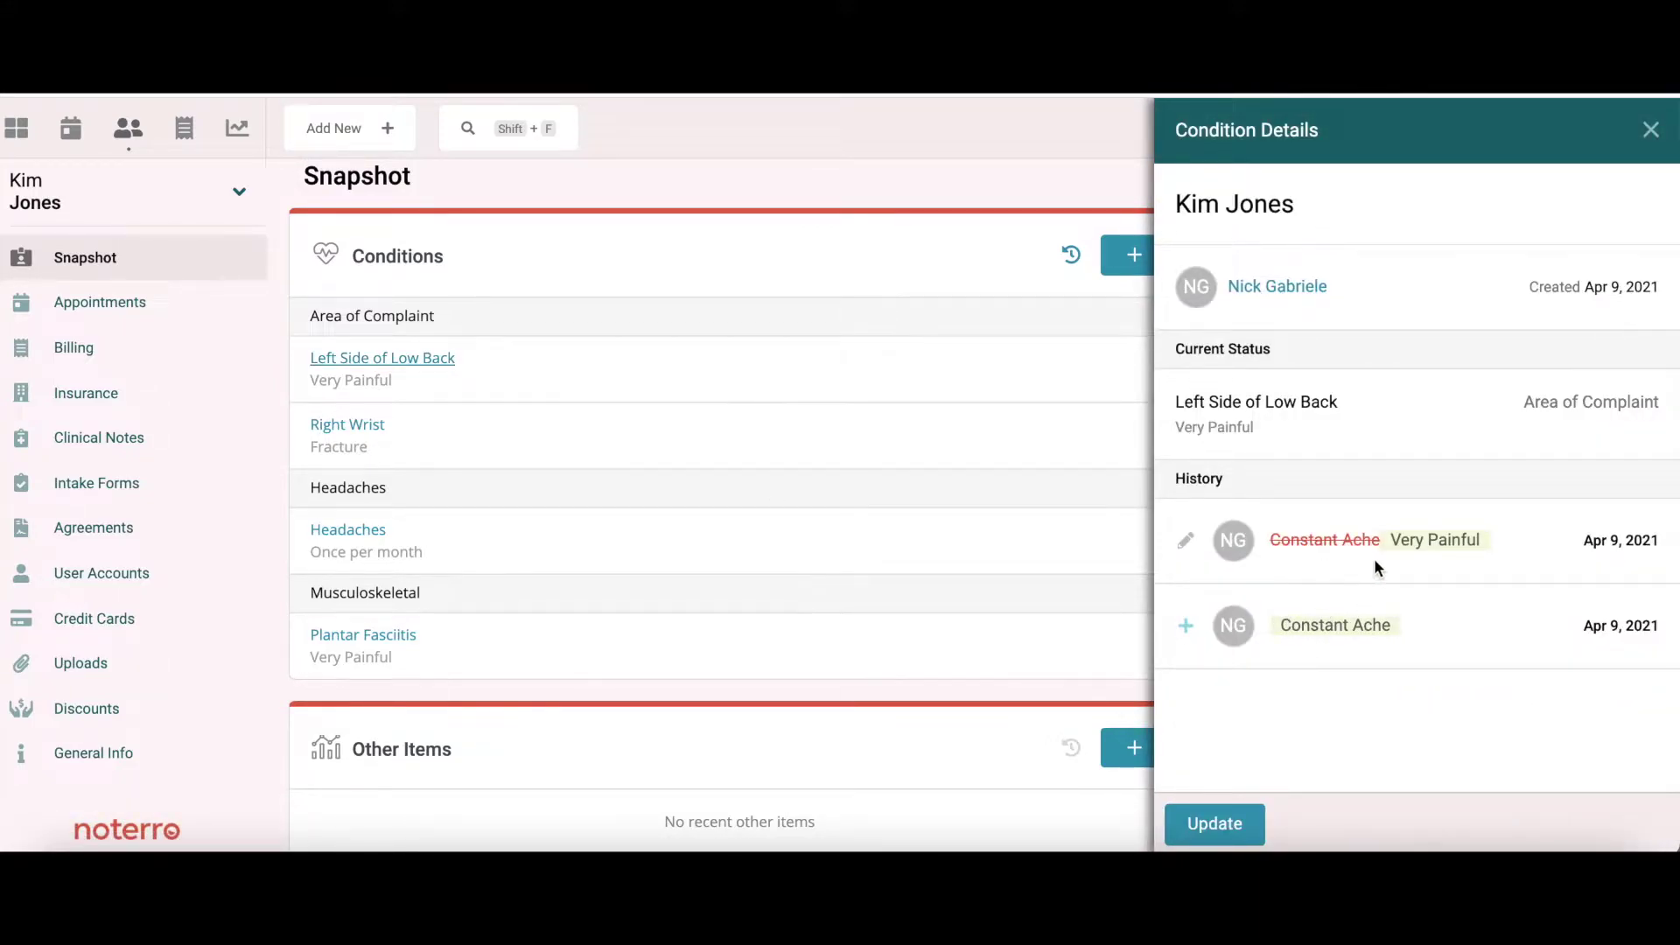
pyautogui.click(1209, 824)
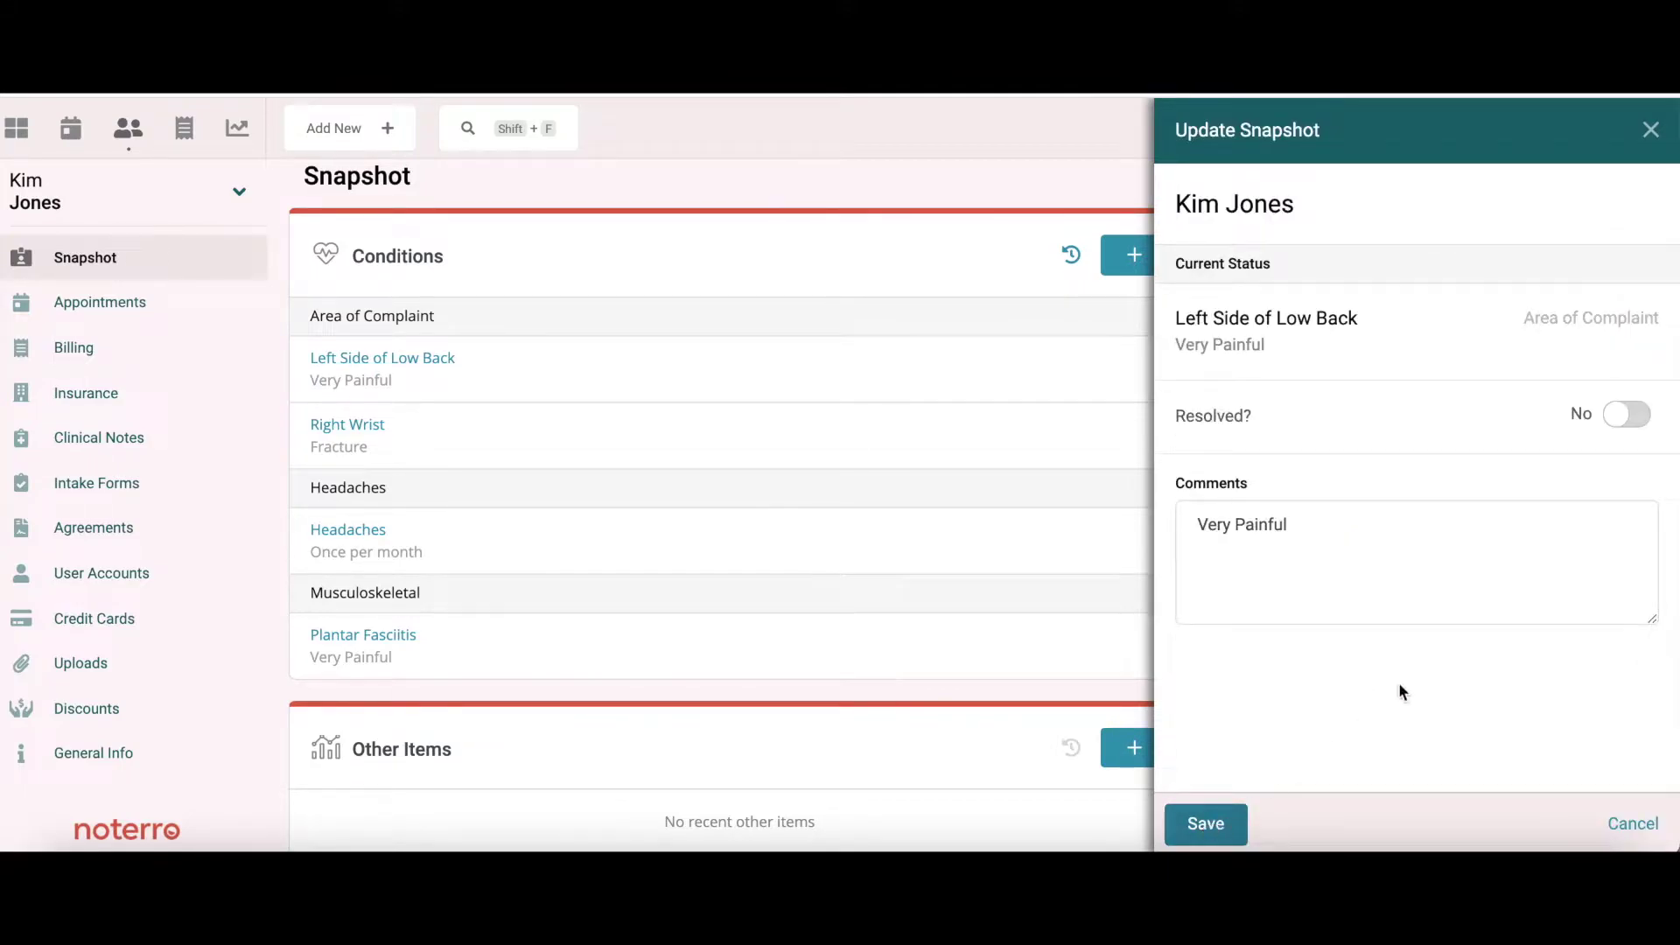
# Step: Set Left Side of Low Back to Resolved: Yes, save, and show resolved items
pyautogui.click(1624, 418)
pyautogui.click(1217, 824)
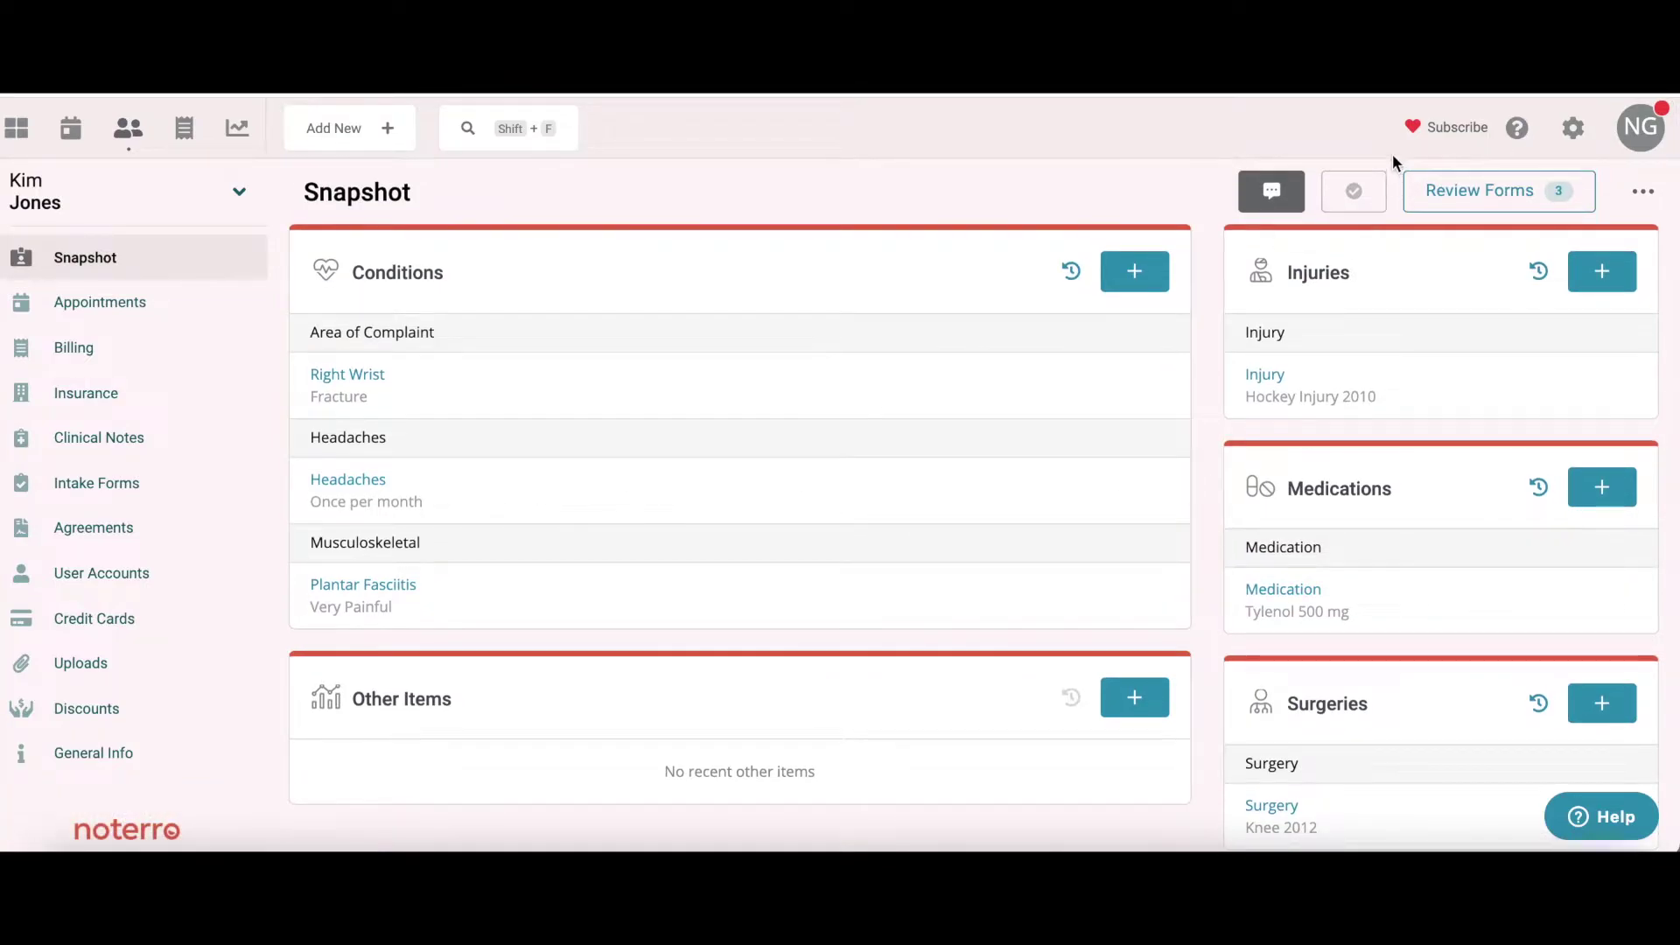
pyautogui.click(1364, 190)
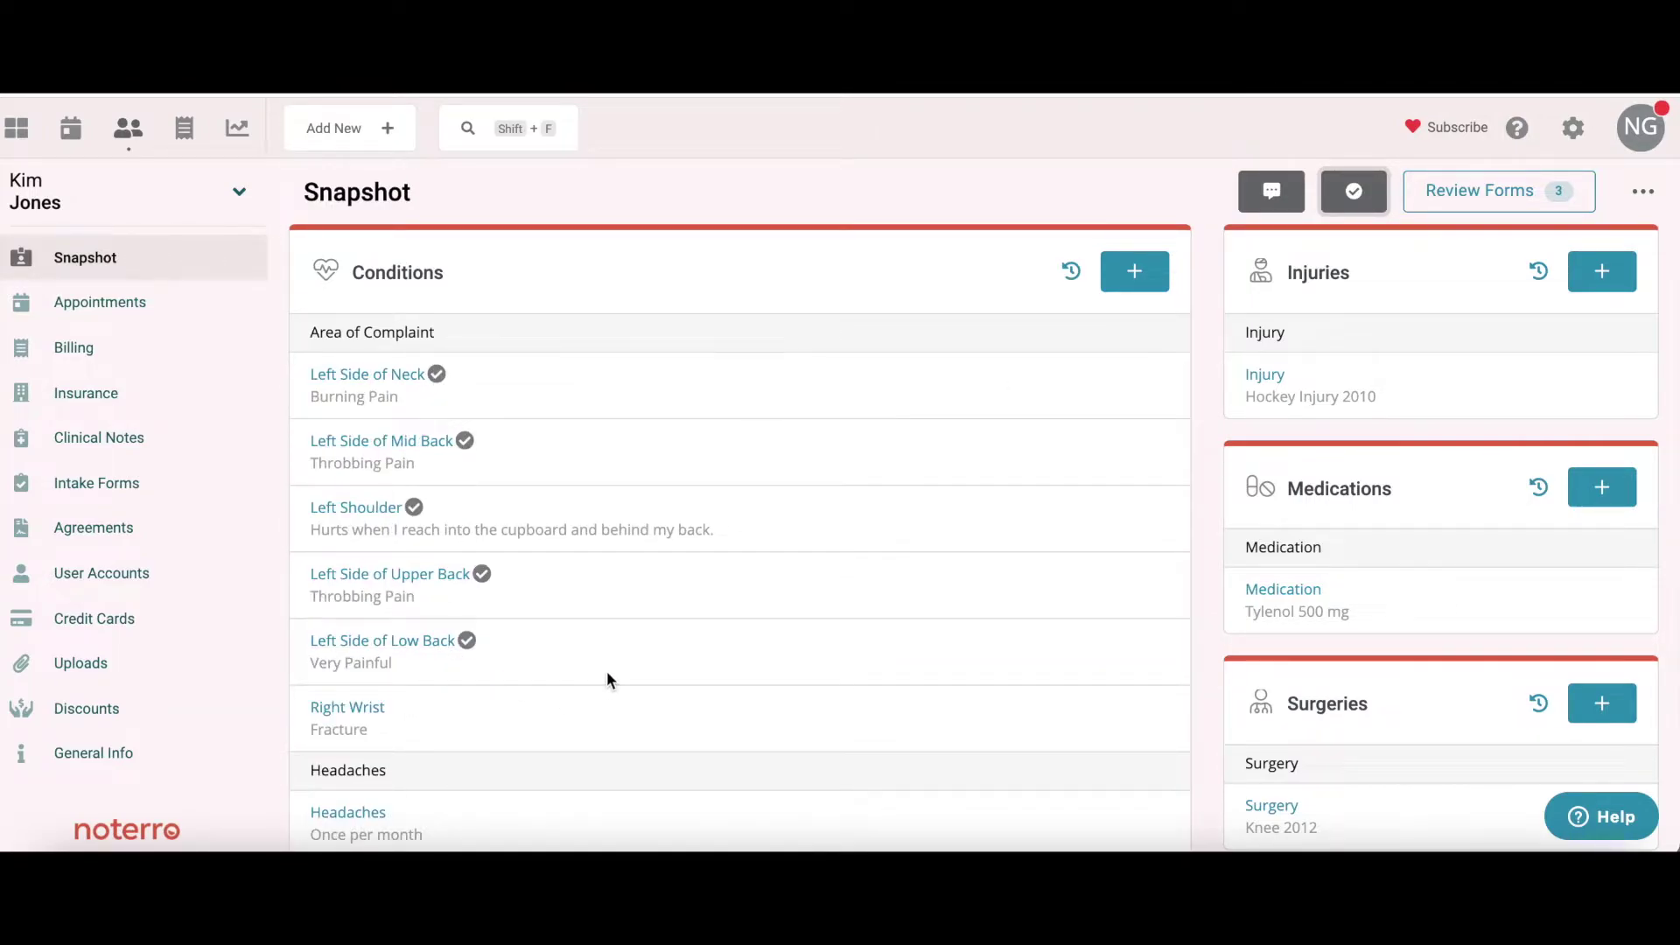
# Step: Scroll to view resolved Left Side of Neck, Mid Back, Shoulder, Upper Back and Low Back
pyautogui.scroll(-1, 707, 582)
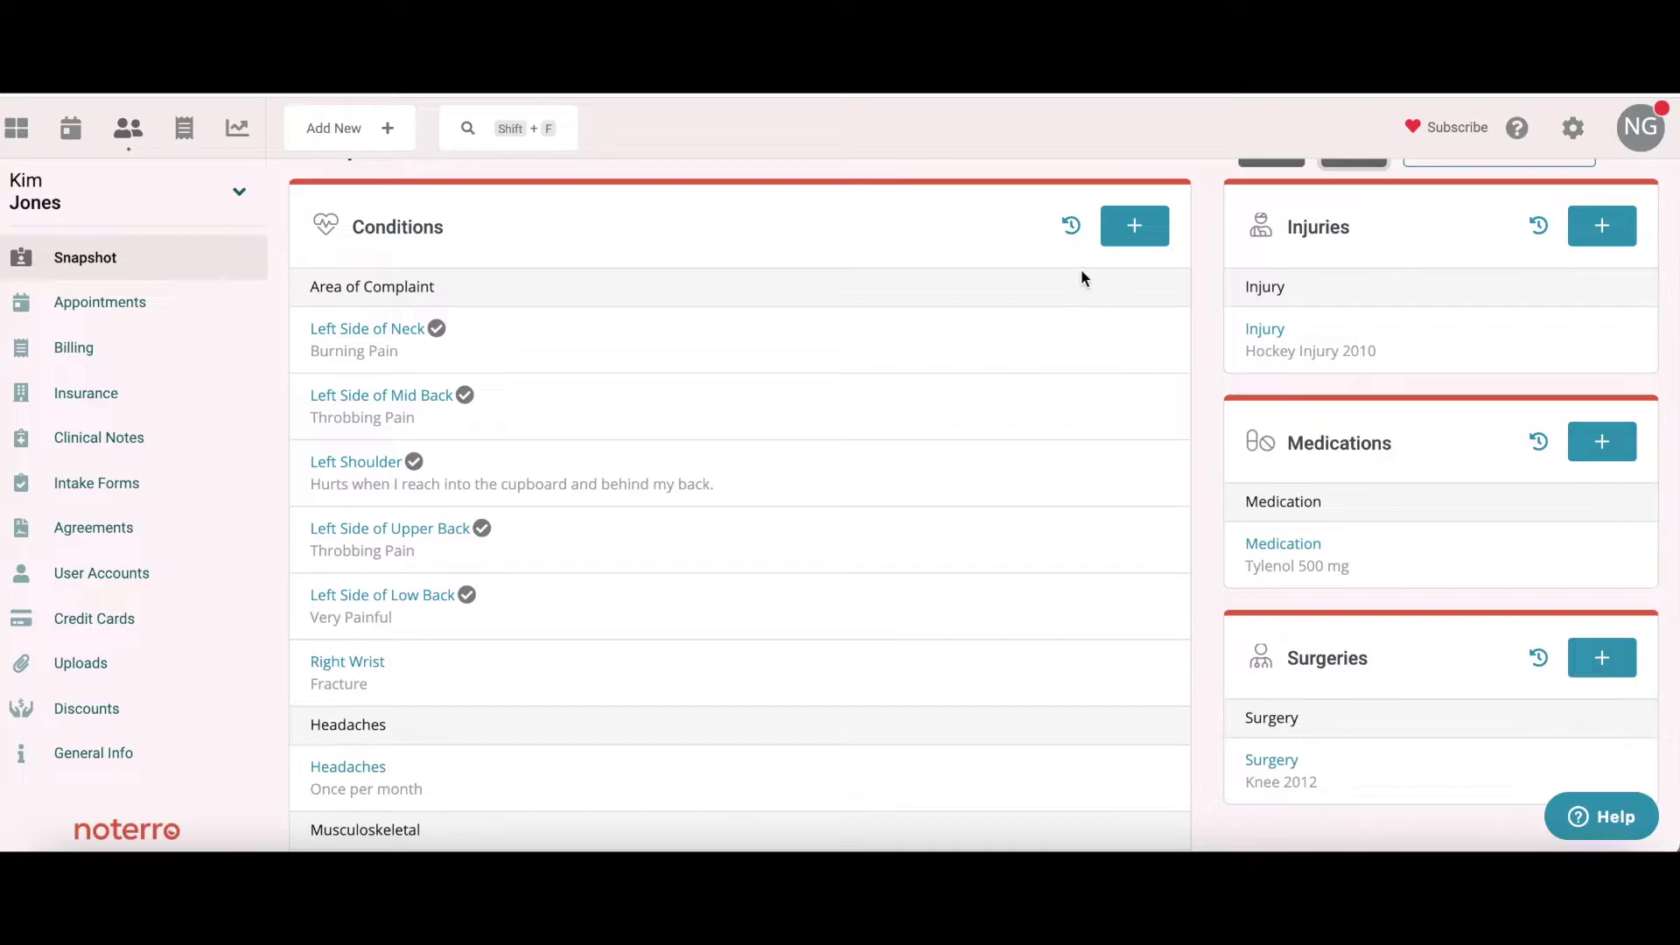
pyautogui.click(1071, 230)
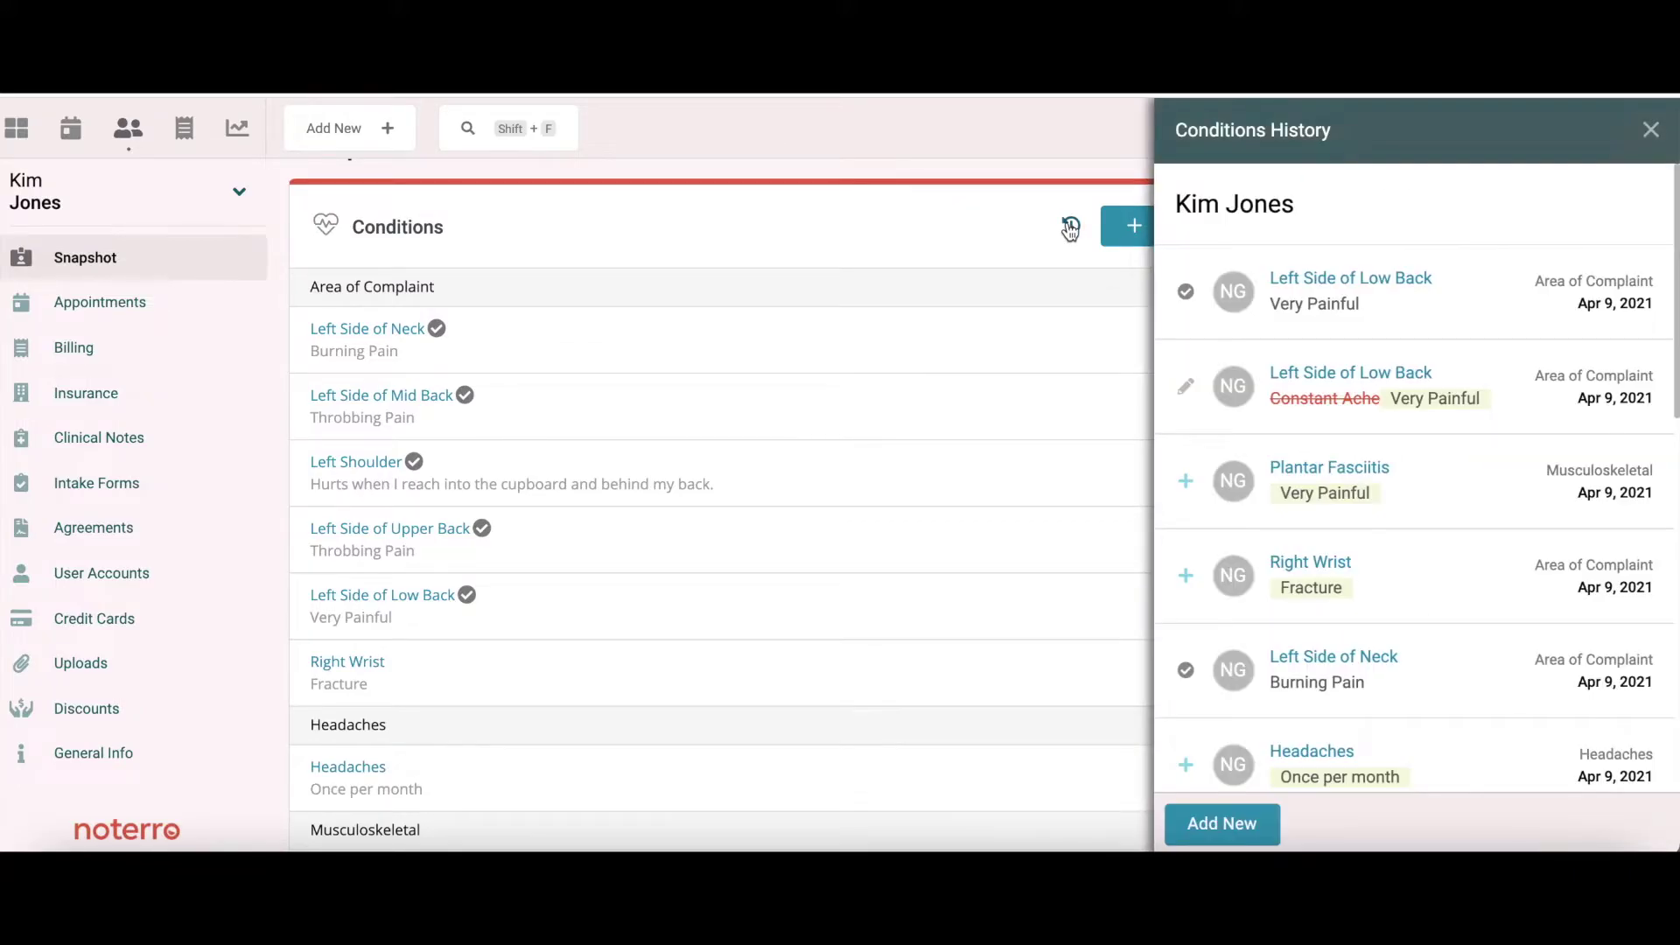
pyautogui.scroll(-5, 1343, 543)
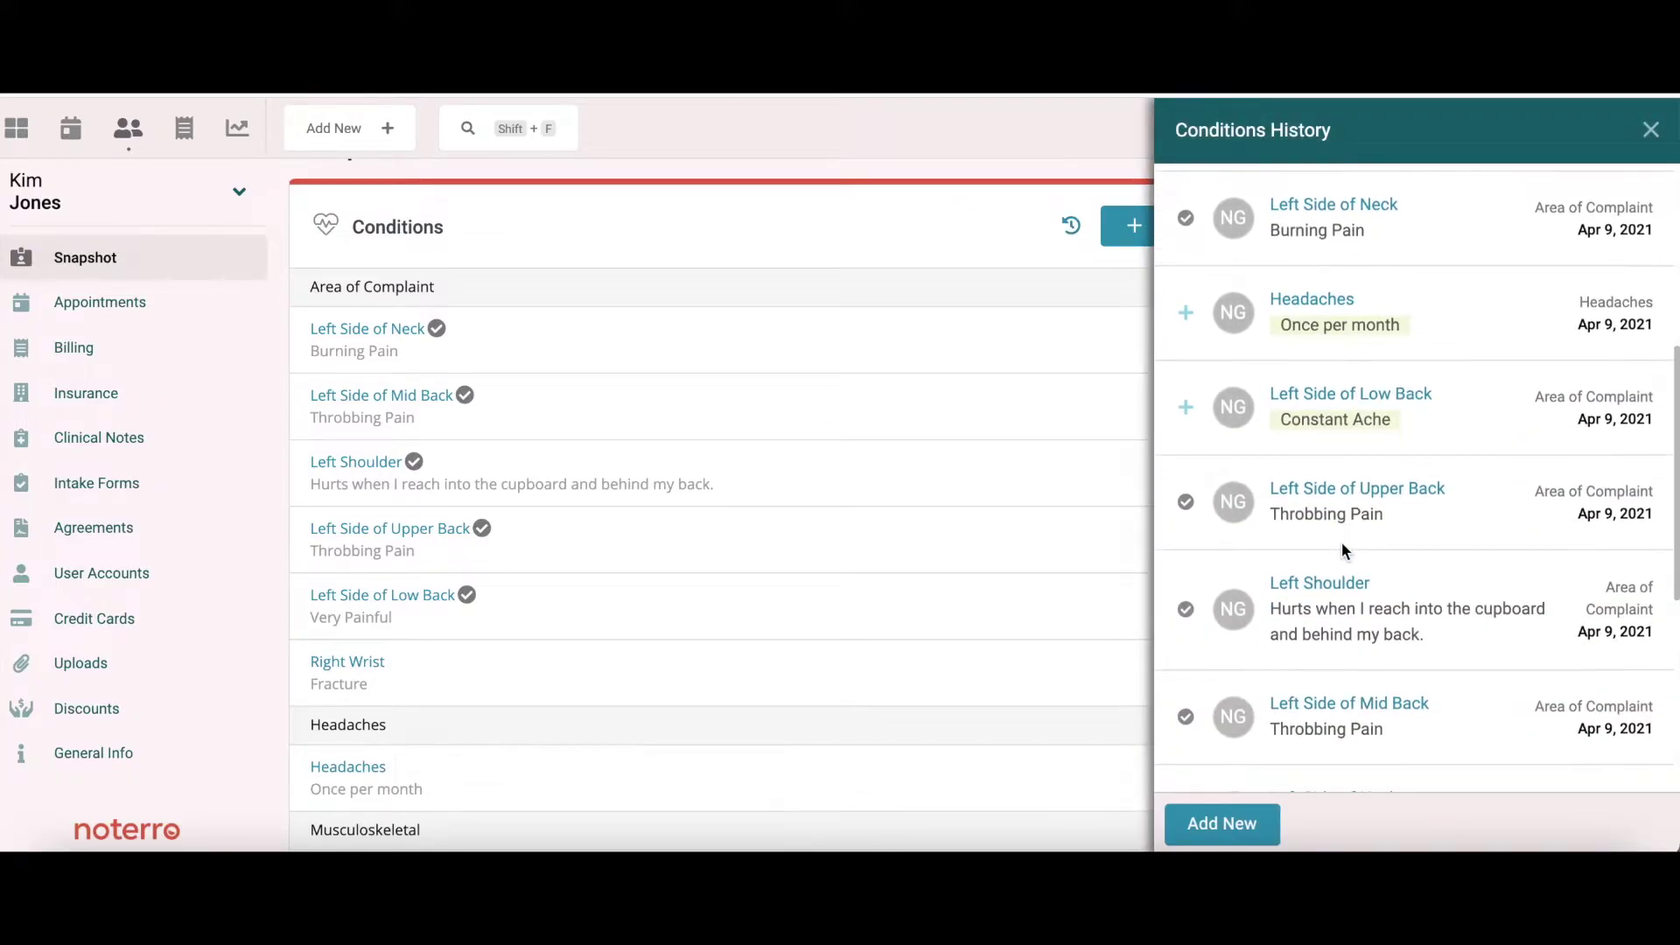
pyautogui.scroll(1, 1321, 464)
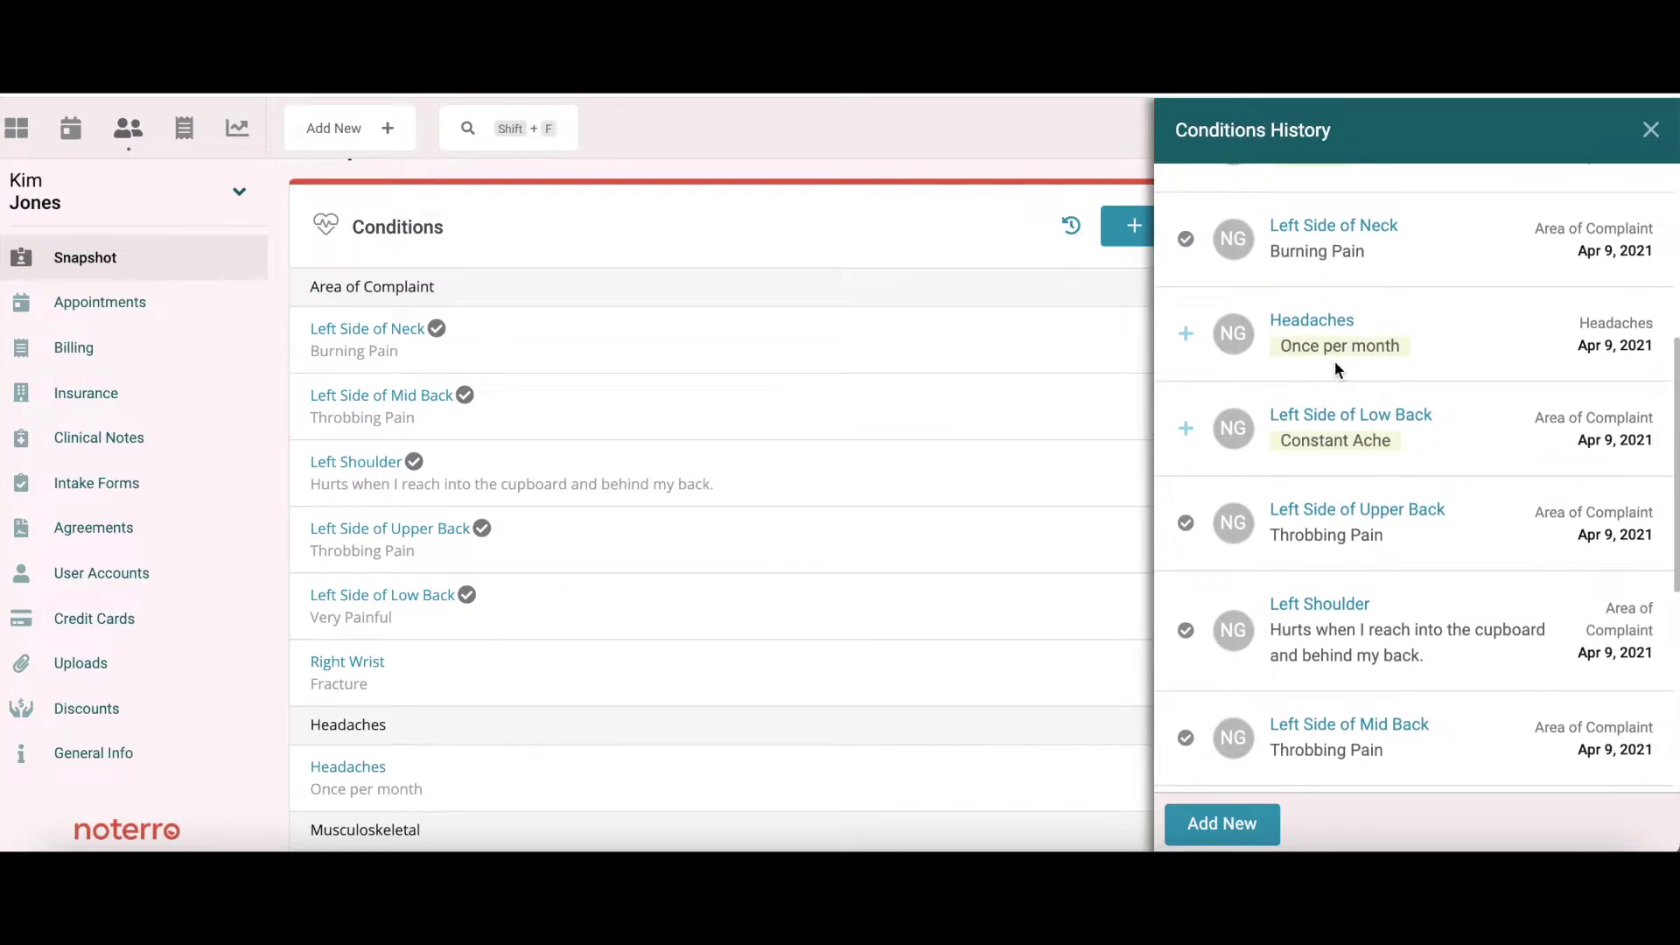
pyautogui.scroll(3, 1335, 360)
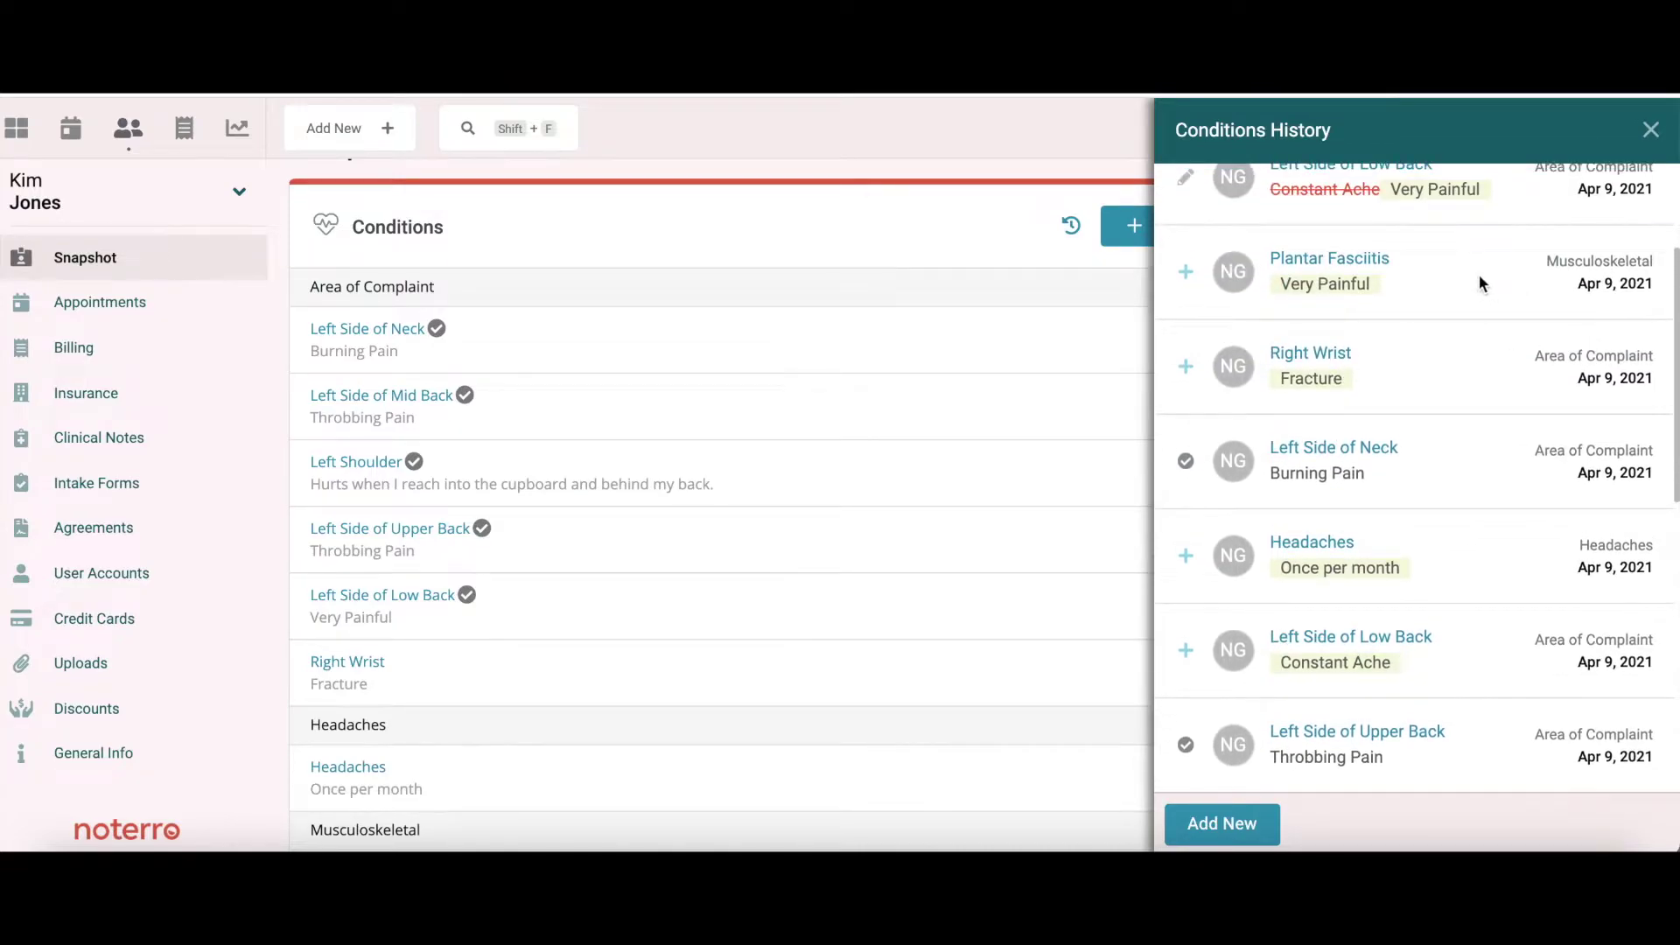
pyautogui.scroll(1, 1479, 277)
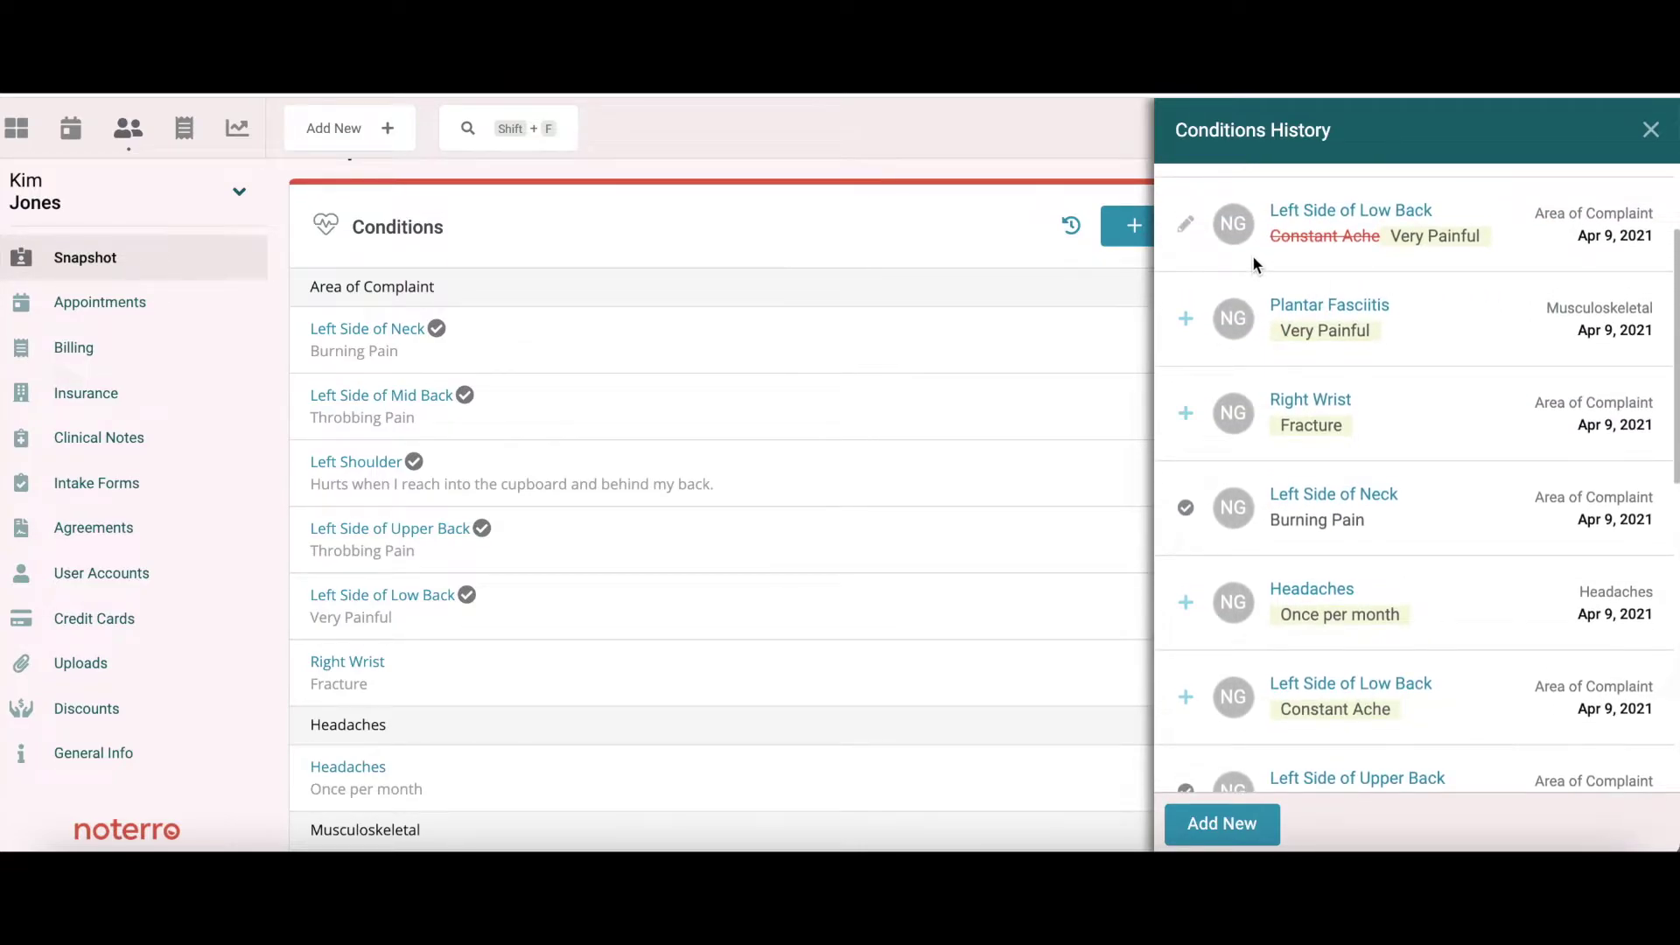
pyautogui.scroll(2, 1254, 260)
pyautogui.scroll(1, 1253, 261)
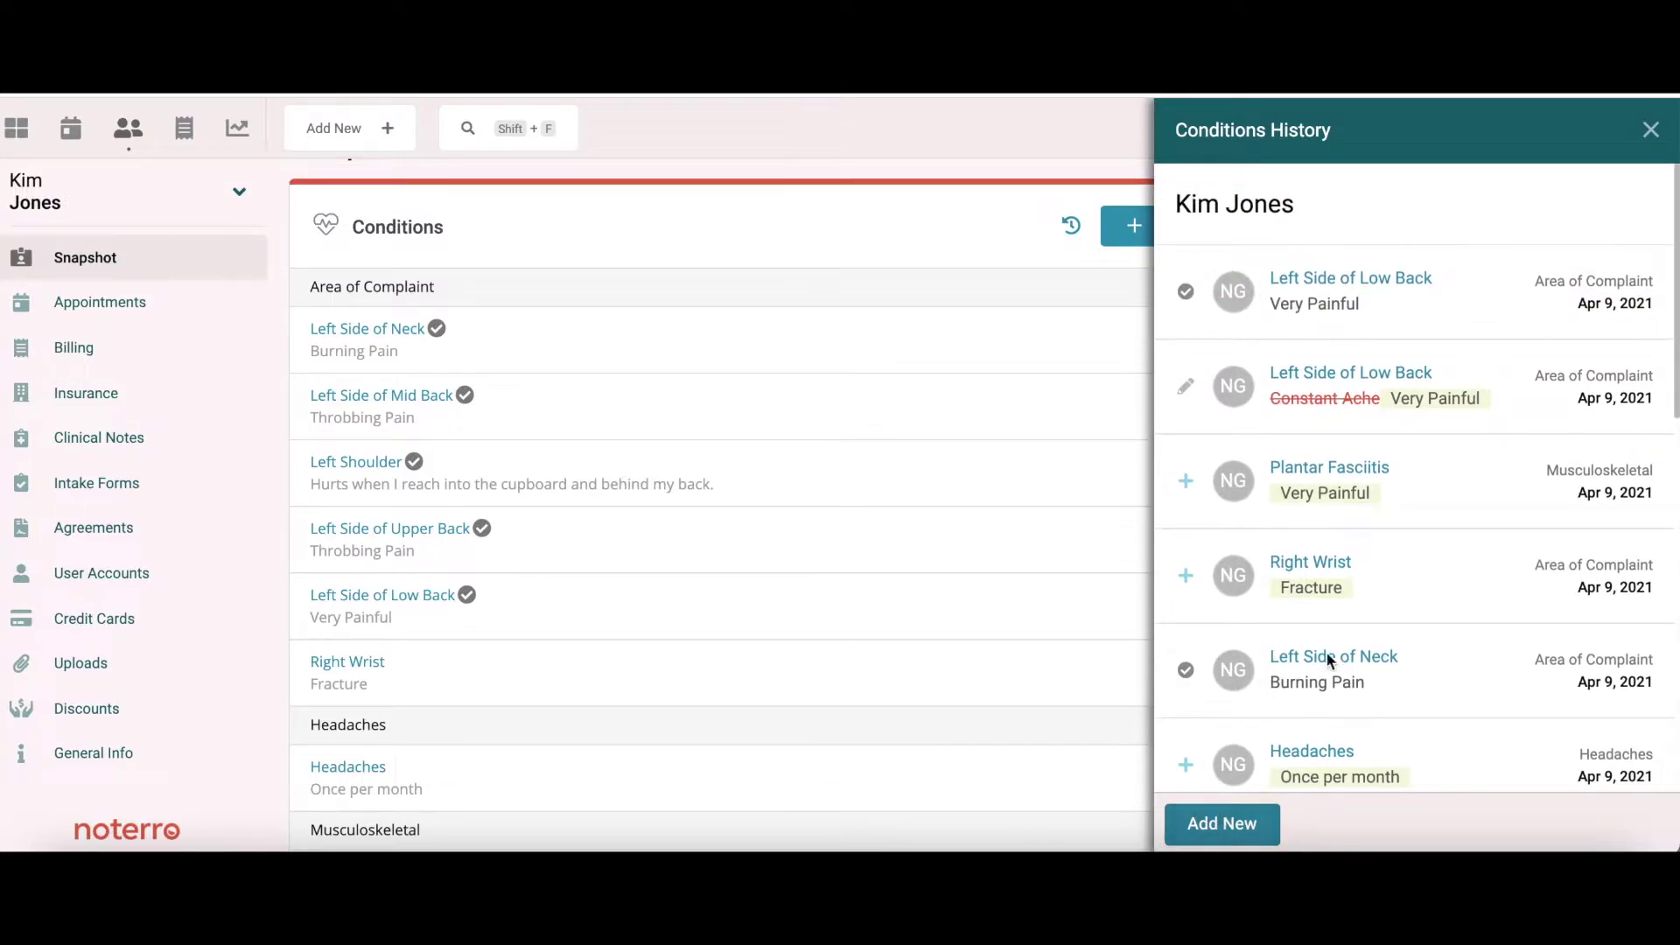
pyautogui.click(1652, 139)
pyautogui.scroll(-1, 1115, 420)
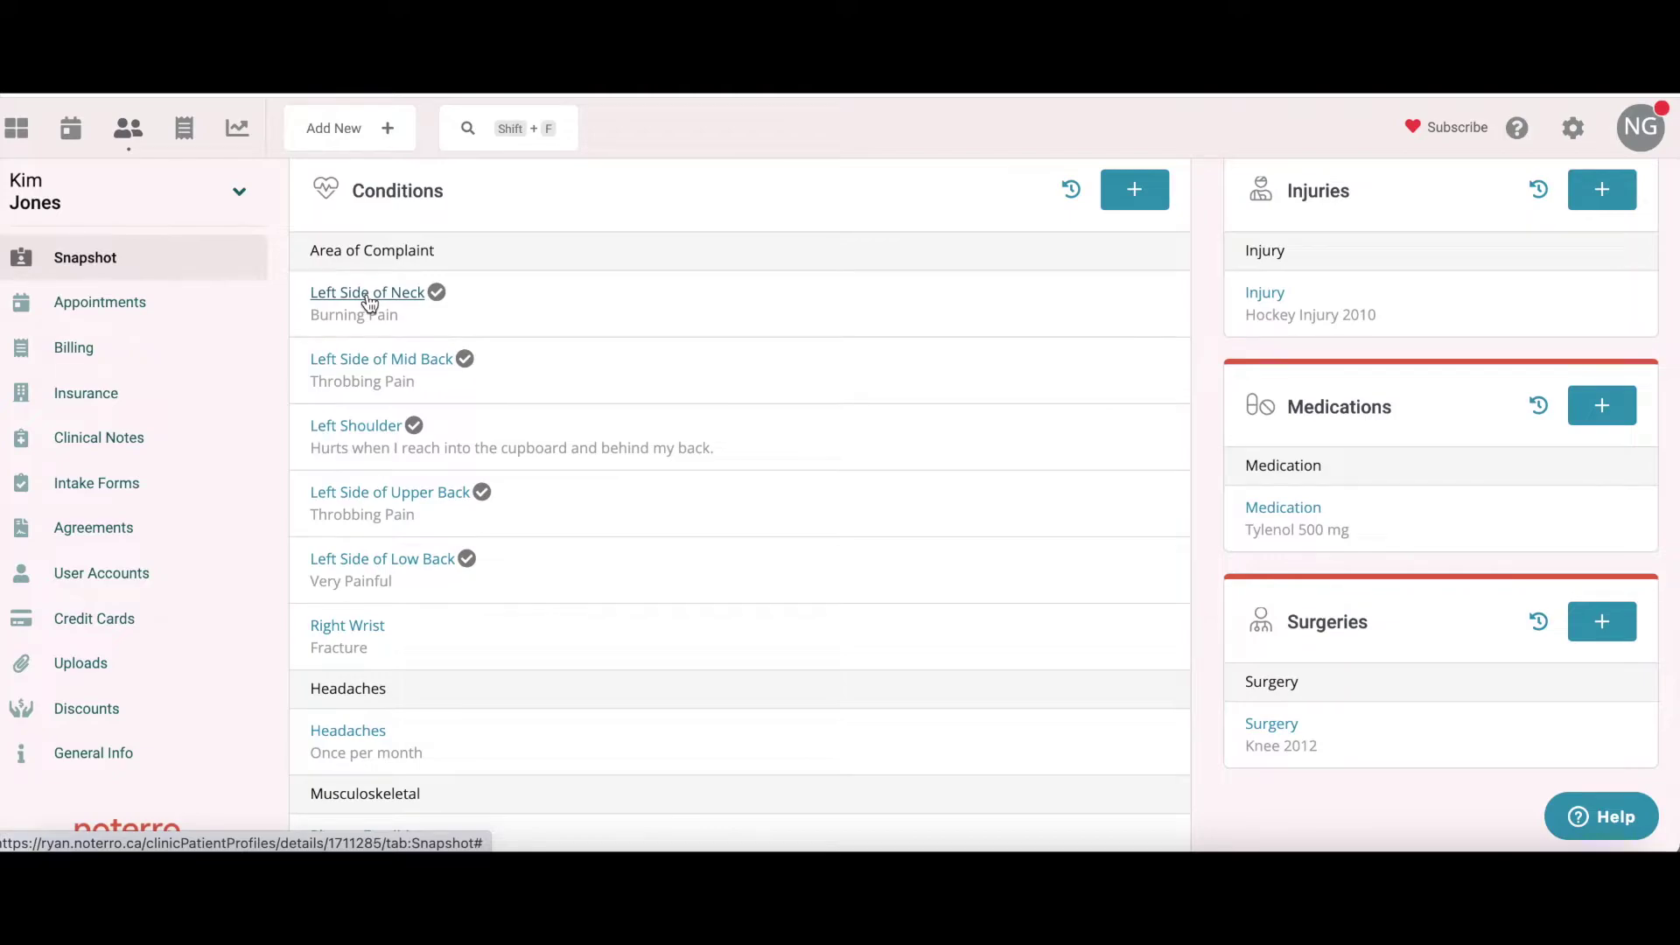
# Step: Turn off comments and resolved items, leaving Right Wrist, Headaches and Plantar Fasciitis listed
pyautogui.scroll(2, 701, 469)
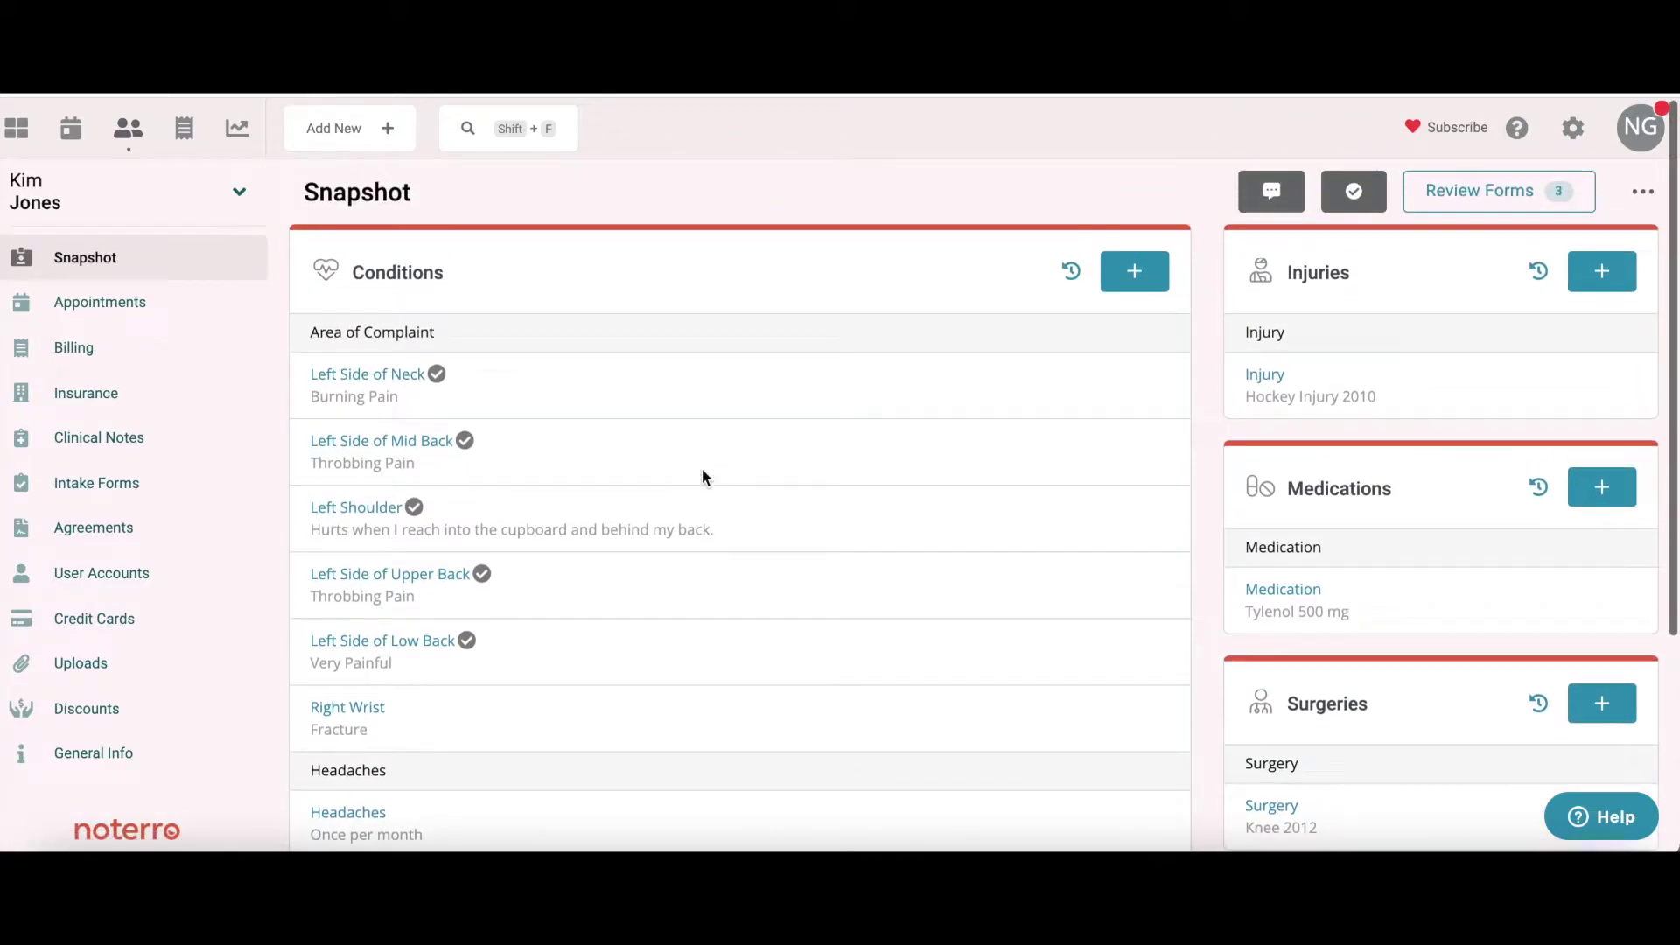
pyautogui.click(1271, 193)
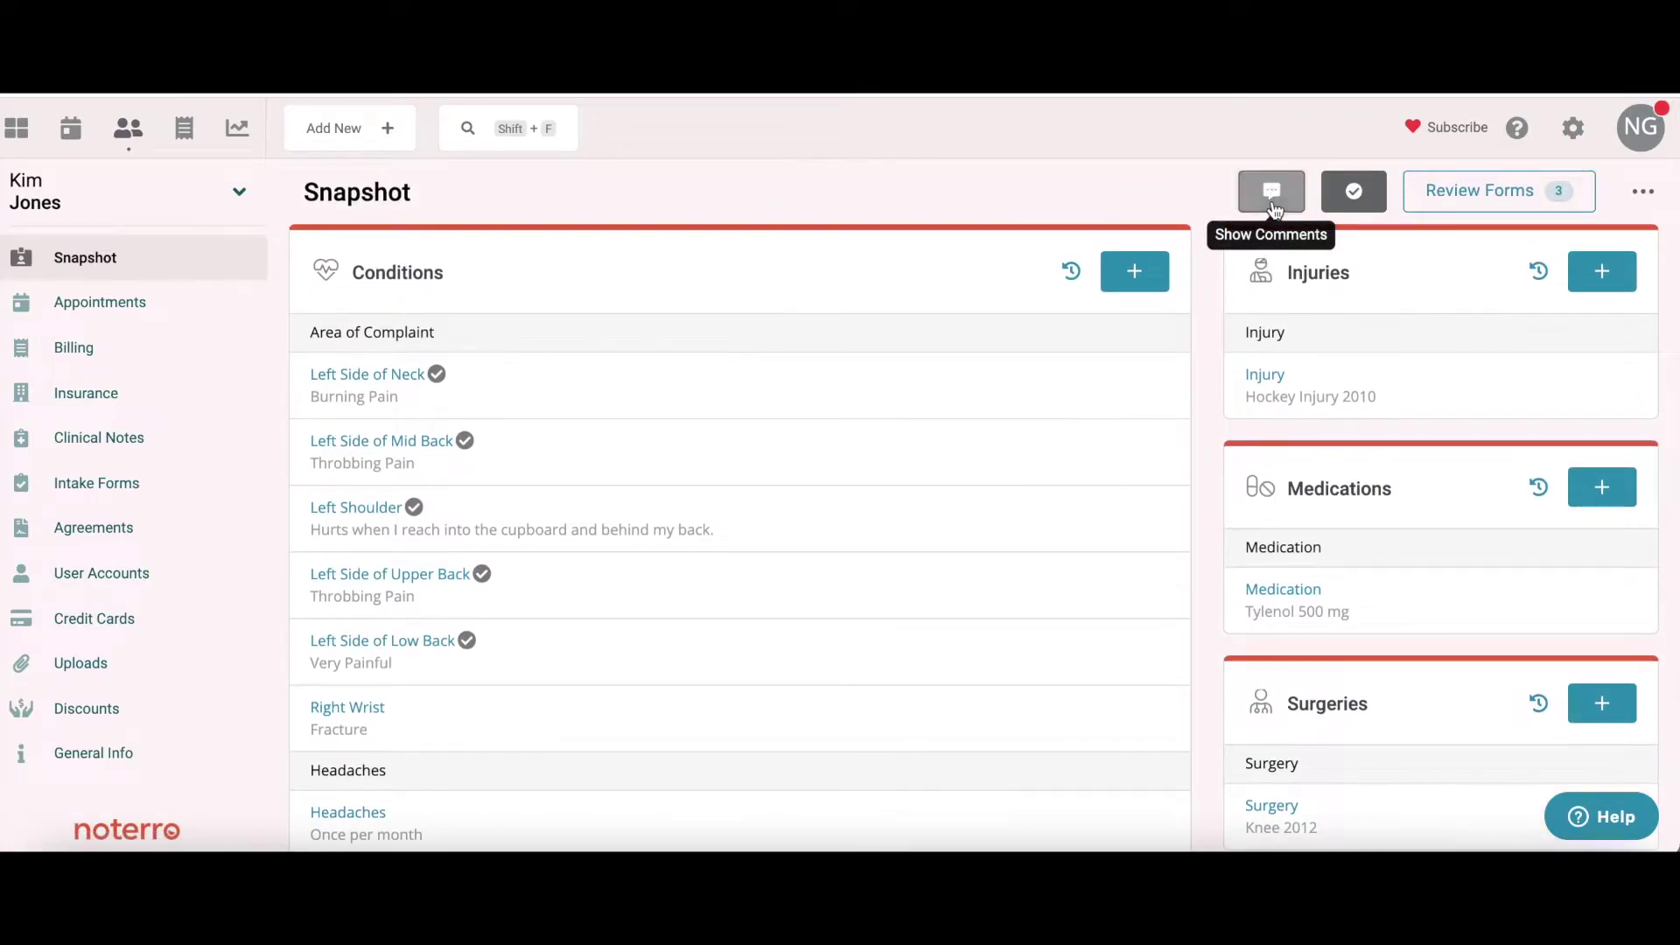
pyautogui.click(1339, 196)
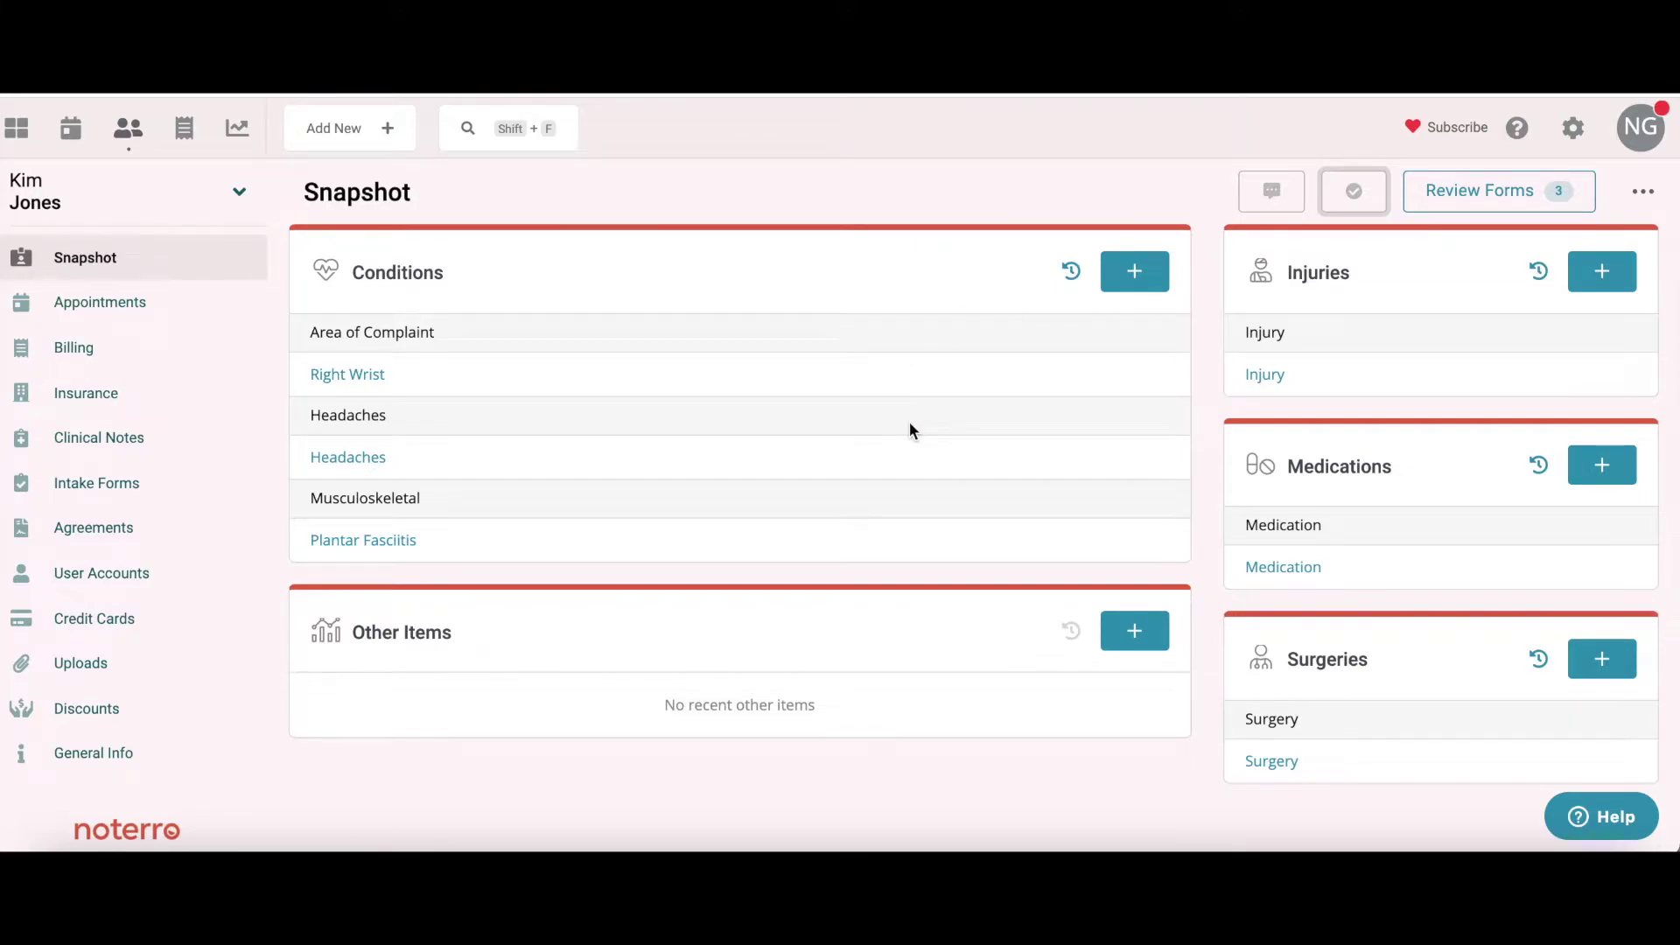
# Step: Open Review Forms and browse the patient's Clinical Intake form submissions
pyautogui.click(1475, 206)
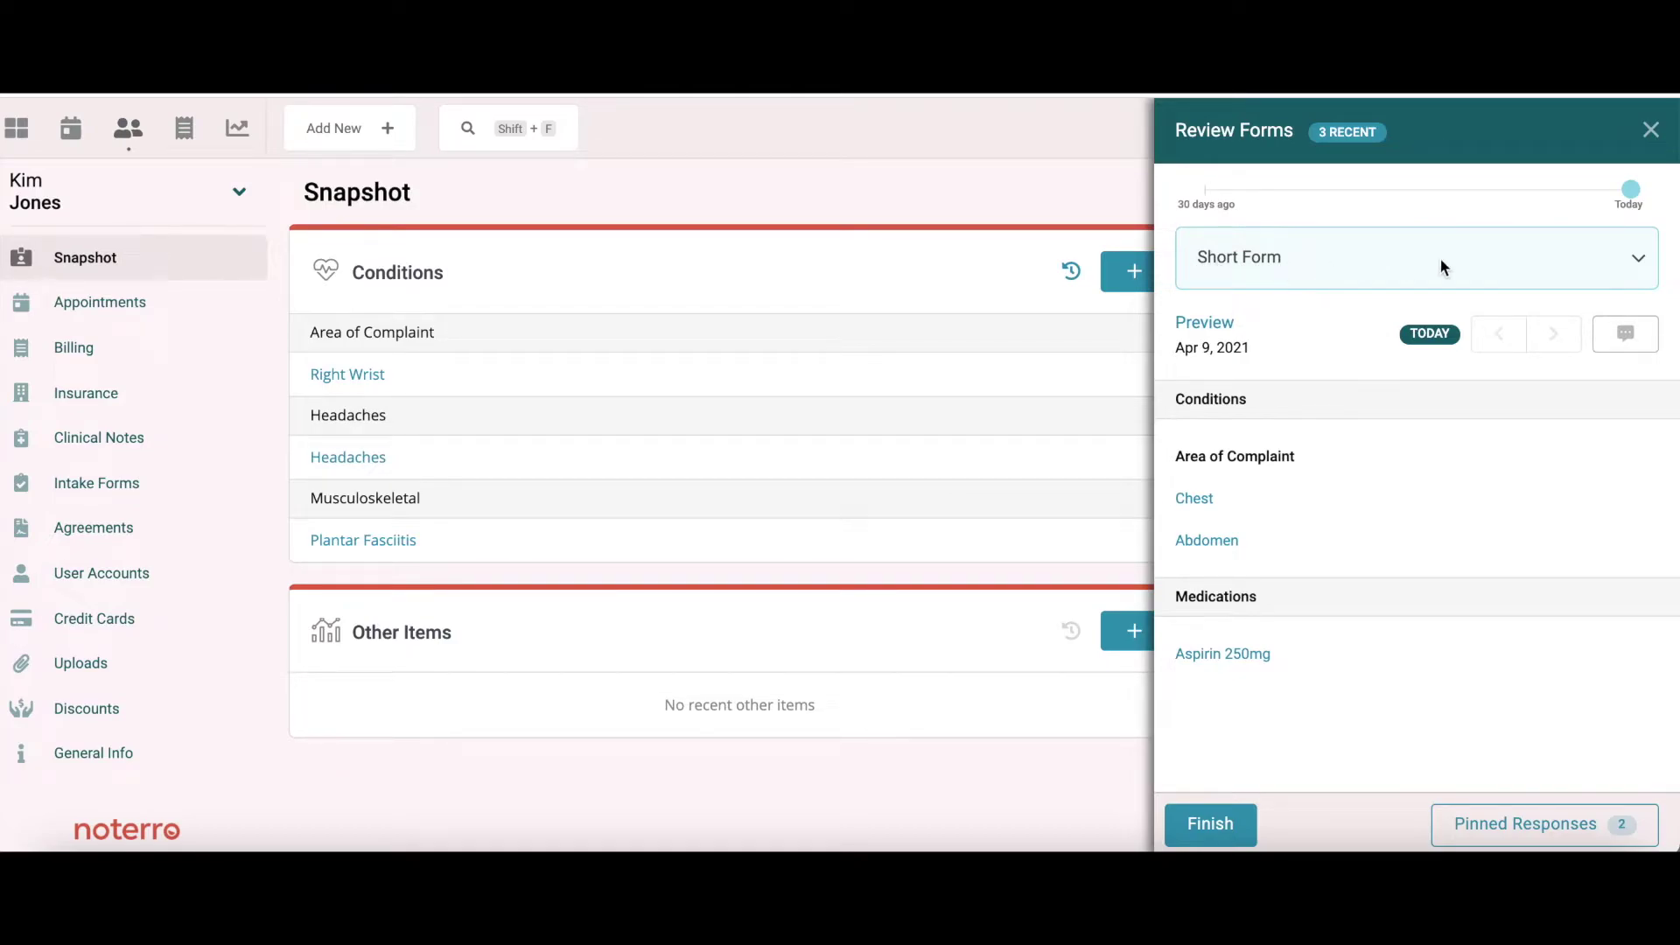
pyautogui.click(1641, 264)
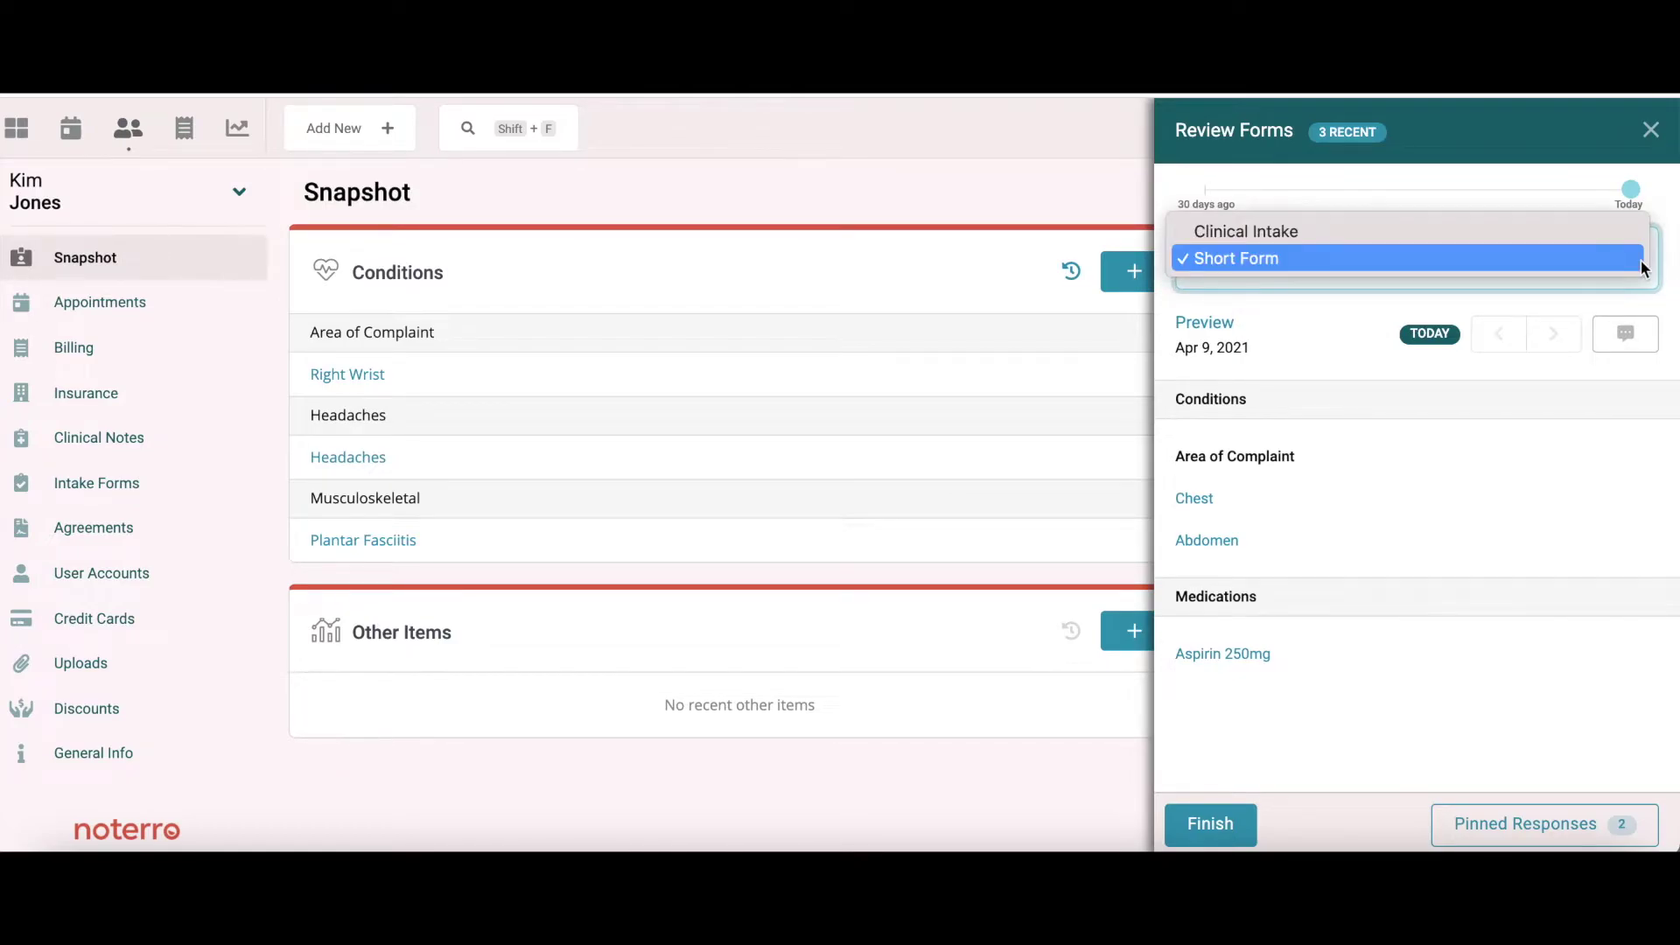
pyautogui.click(1234, 233)
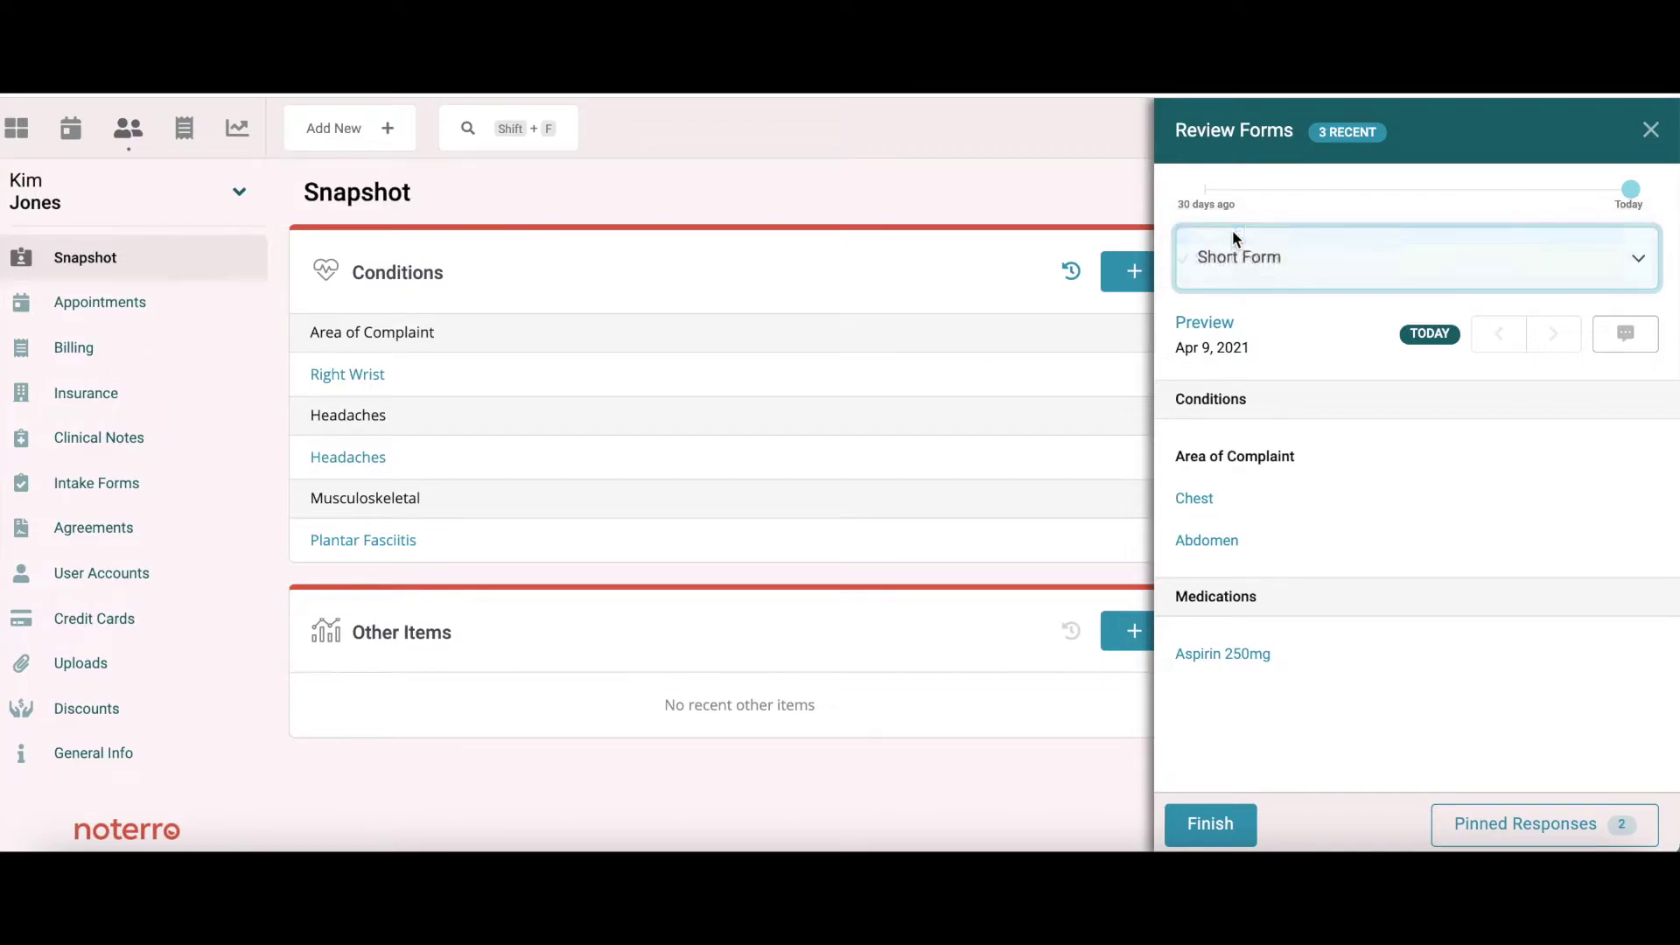
pyautogui.click(1496, 337)
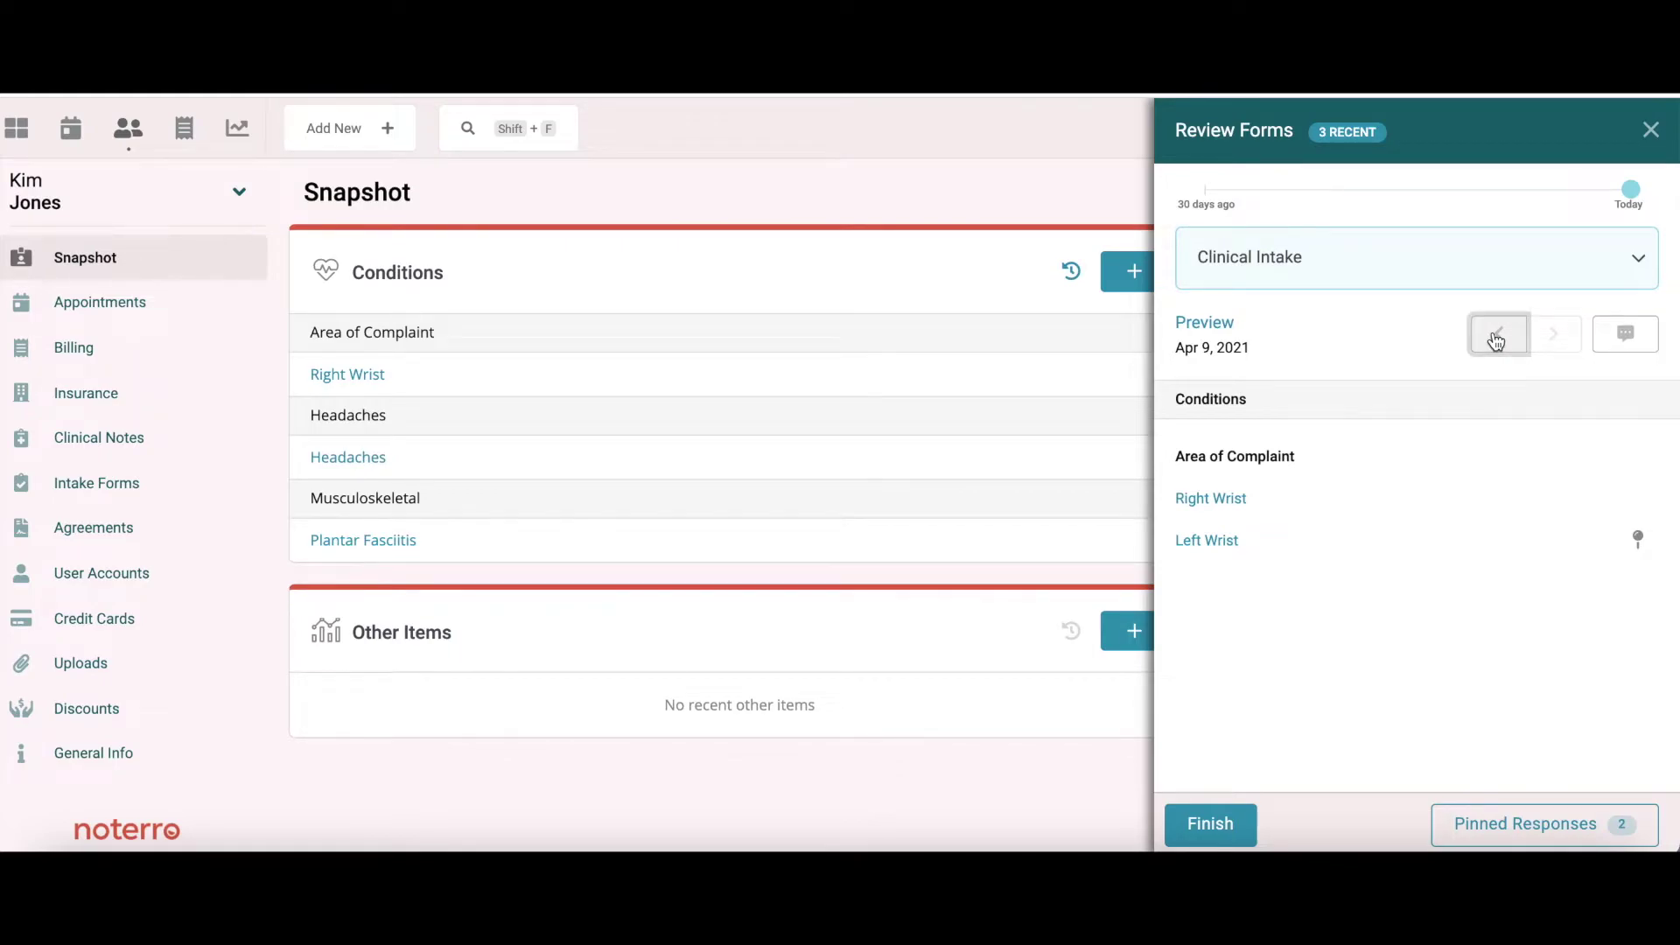
pyautogui.scroll(-1, 1433, 505)
pyautogui.scroll(-4, 1433, 507)
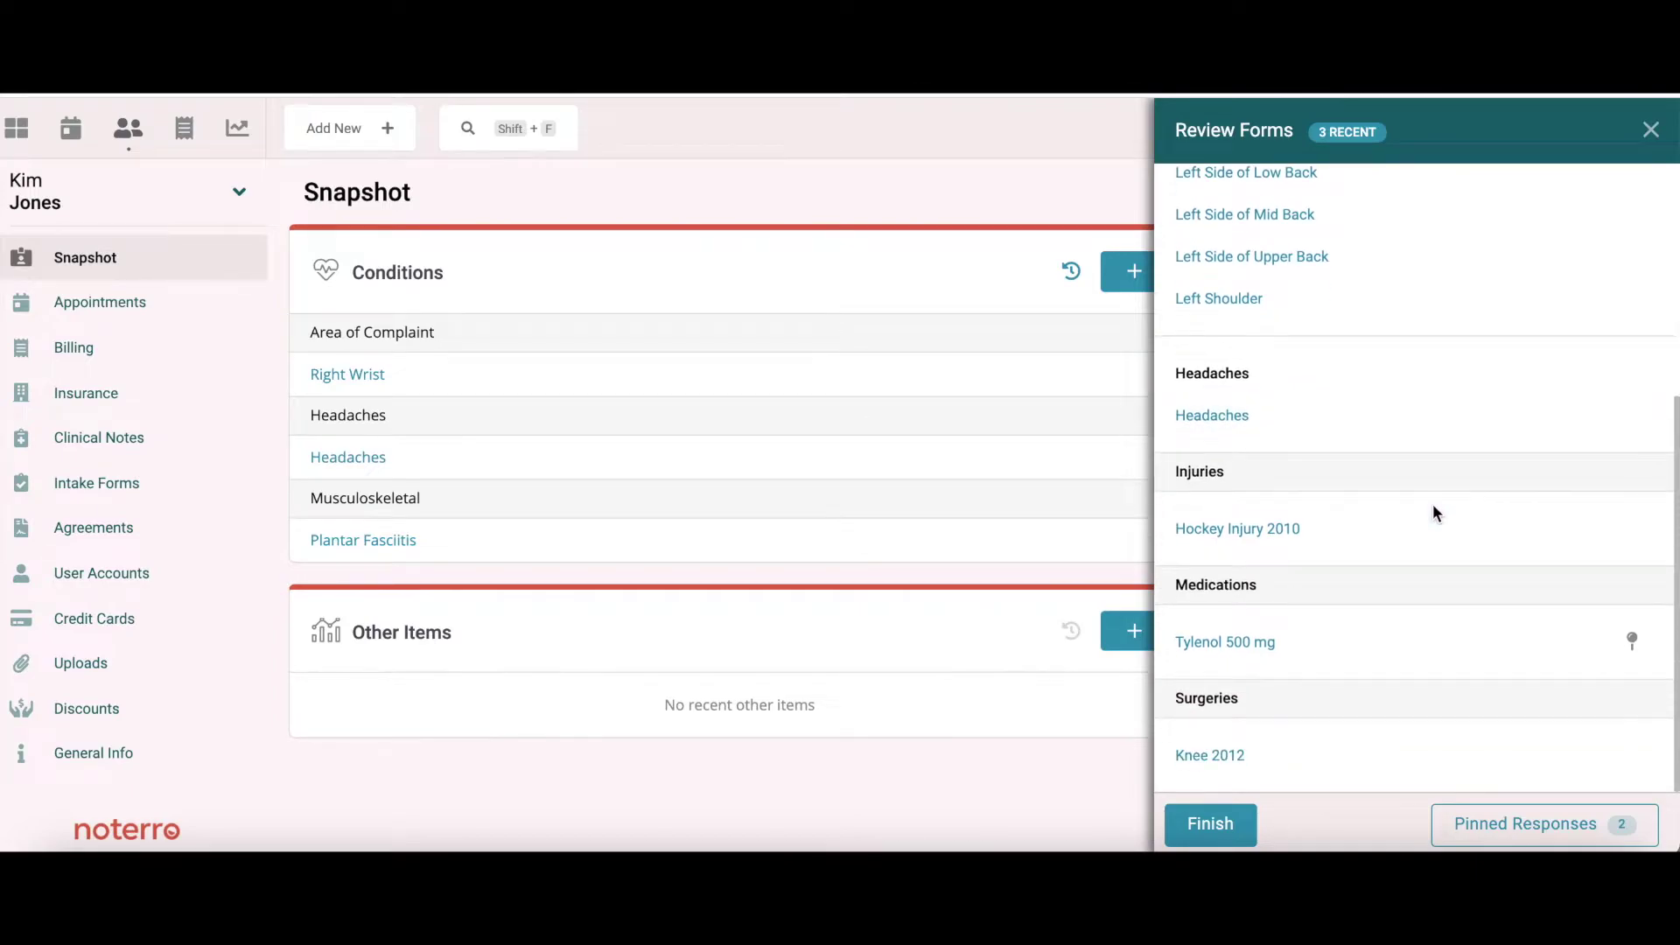
pyautogui.scroll(5, 1433, 507)
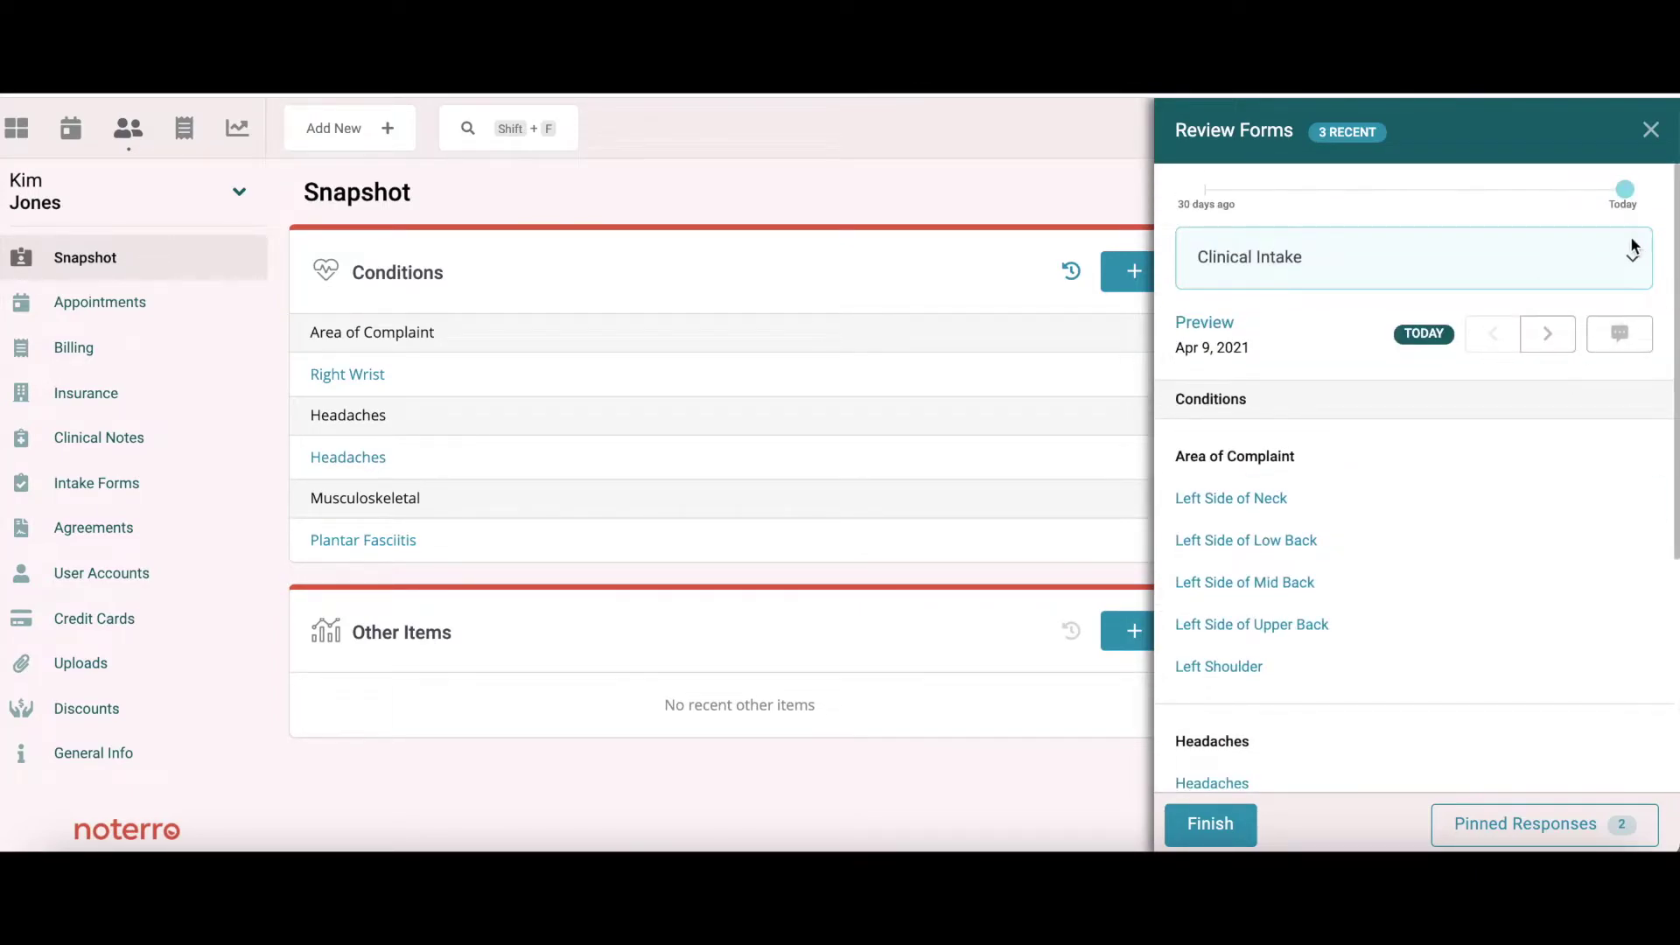
# Step: Return to the Short Form with comments shown and add Chest to the Snapshot
pyautogui.click(1632, 262)
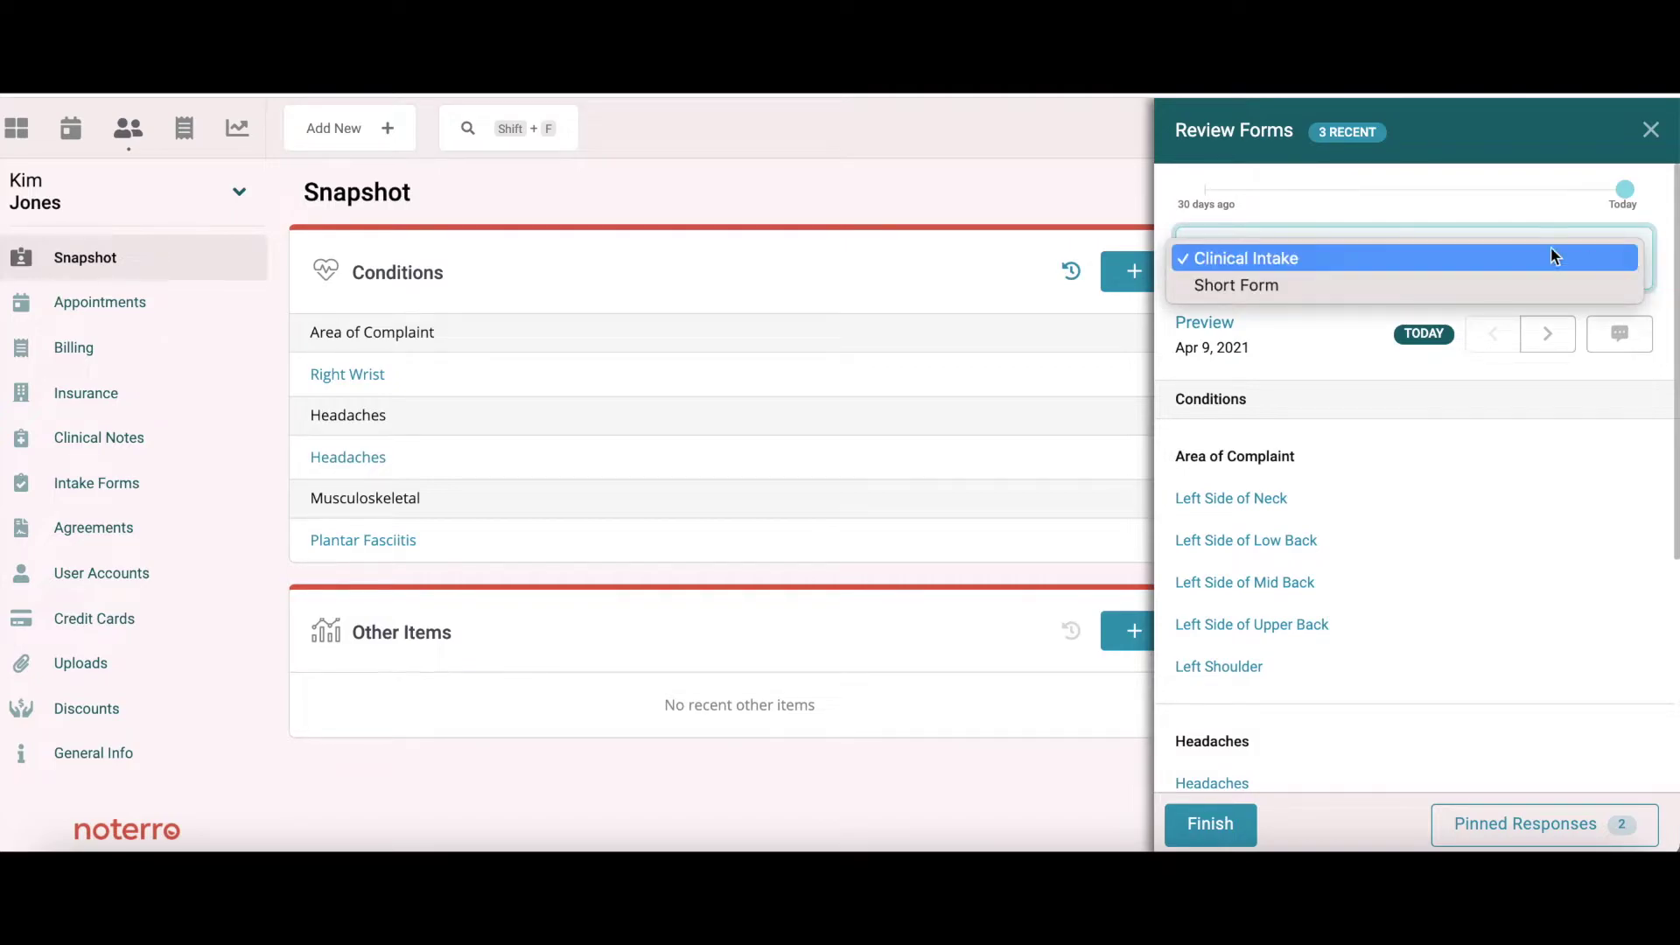
pyautogui.click(1229, 283)
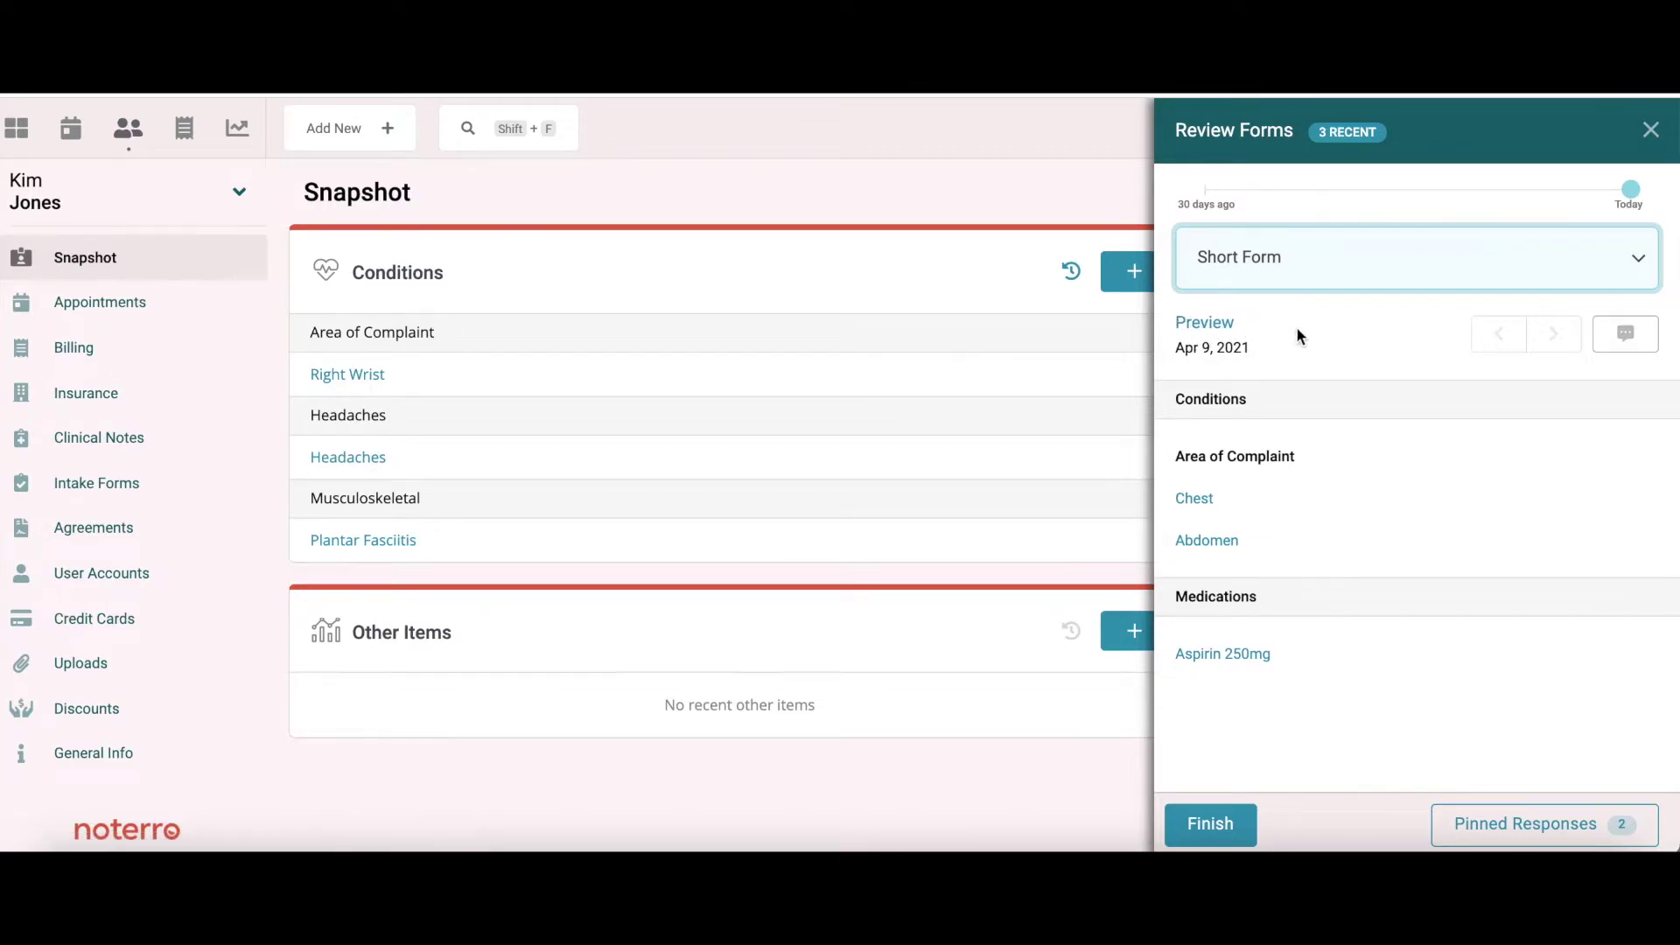
pyautogui.click(1627, 338)
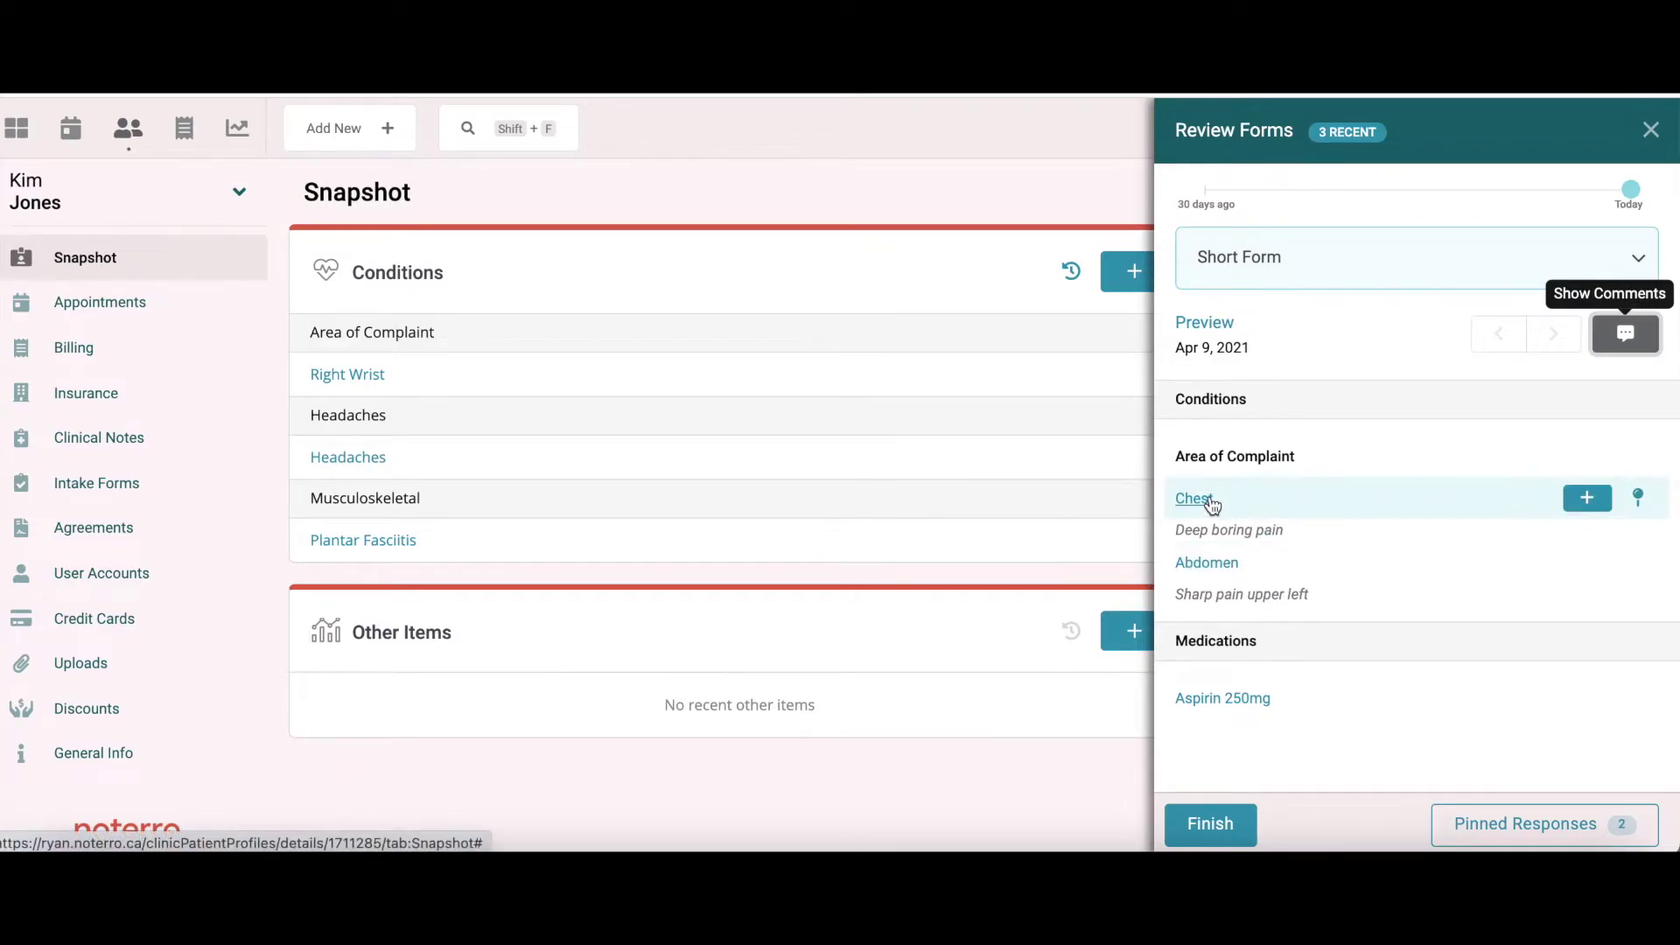
pyautogui.click(1589, 498)
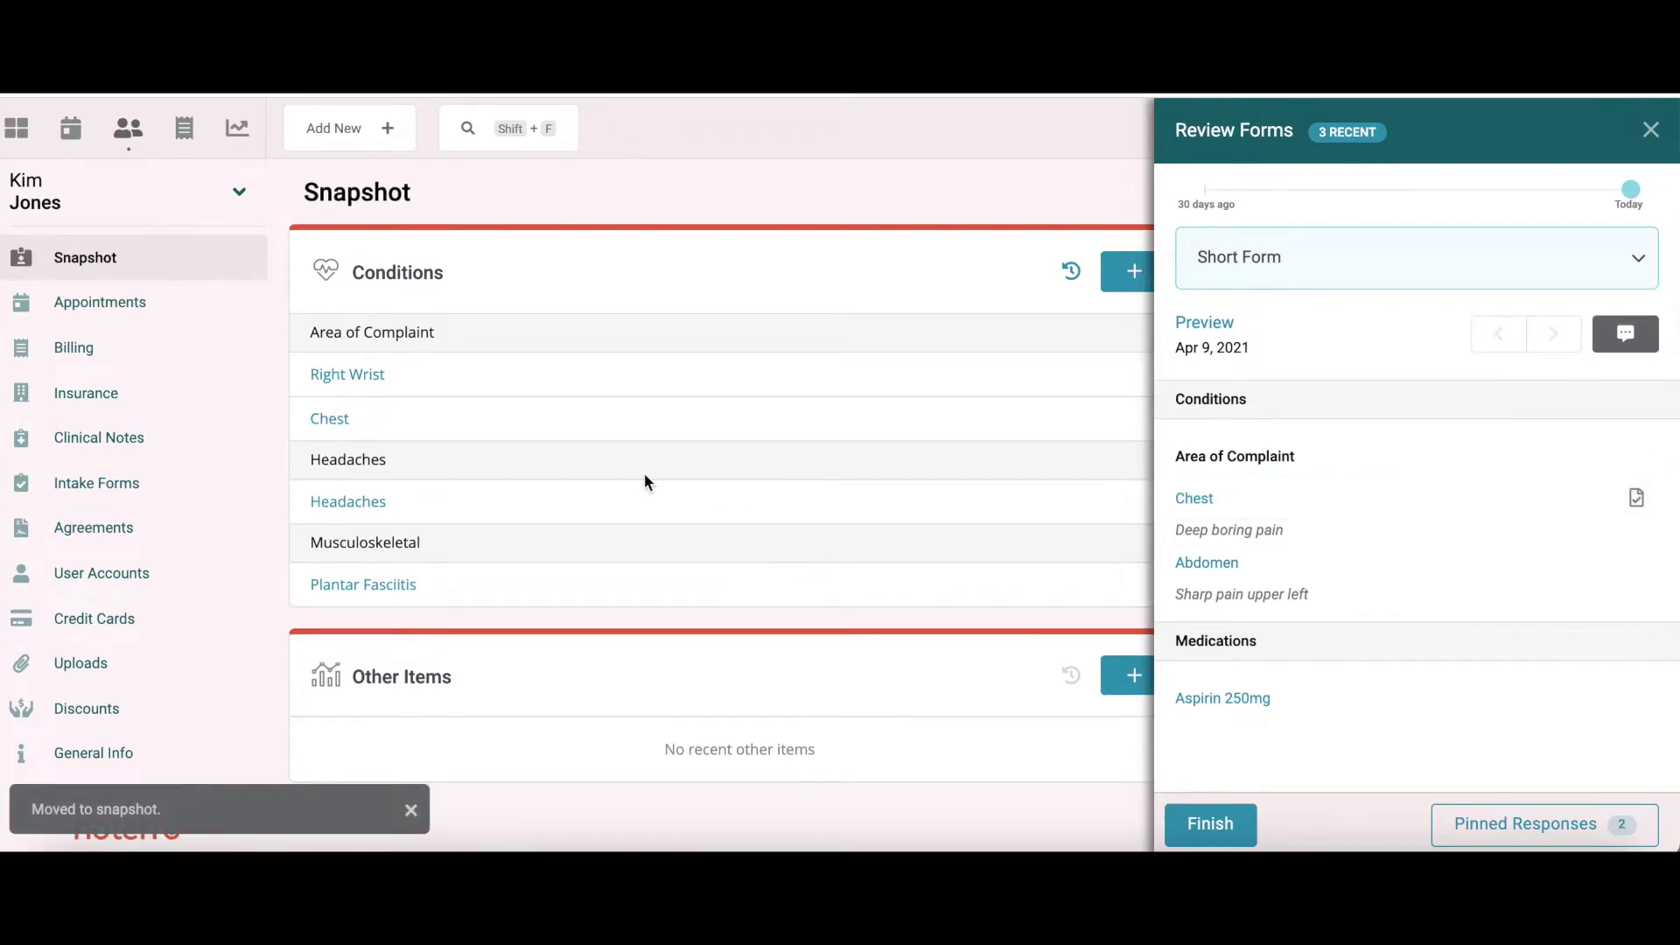
# Step: Pin the Short Form's Abdomen response and bring up the Pinned Responses list
pyautogui.moveTo(1219, 571)
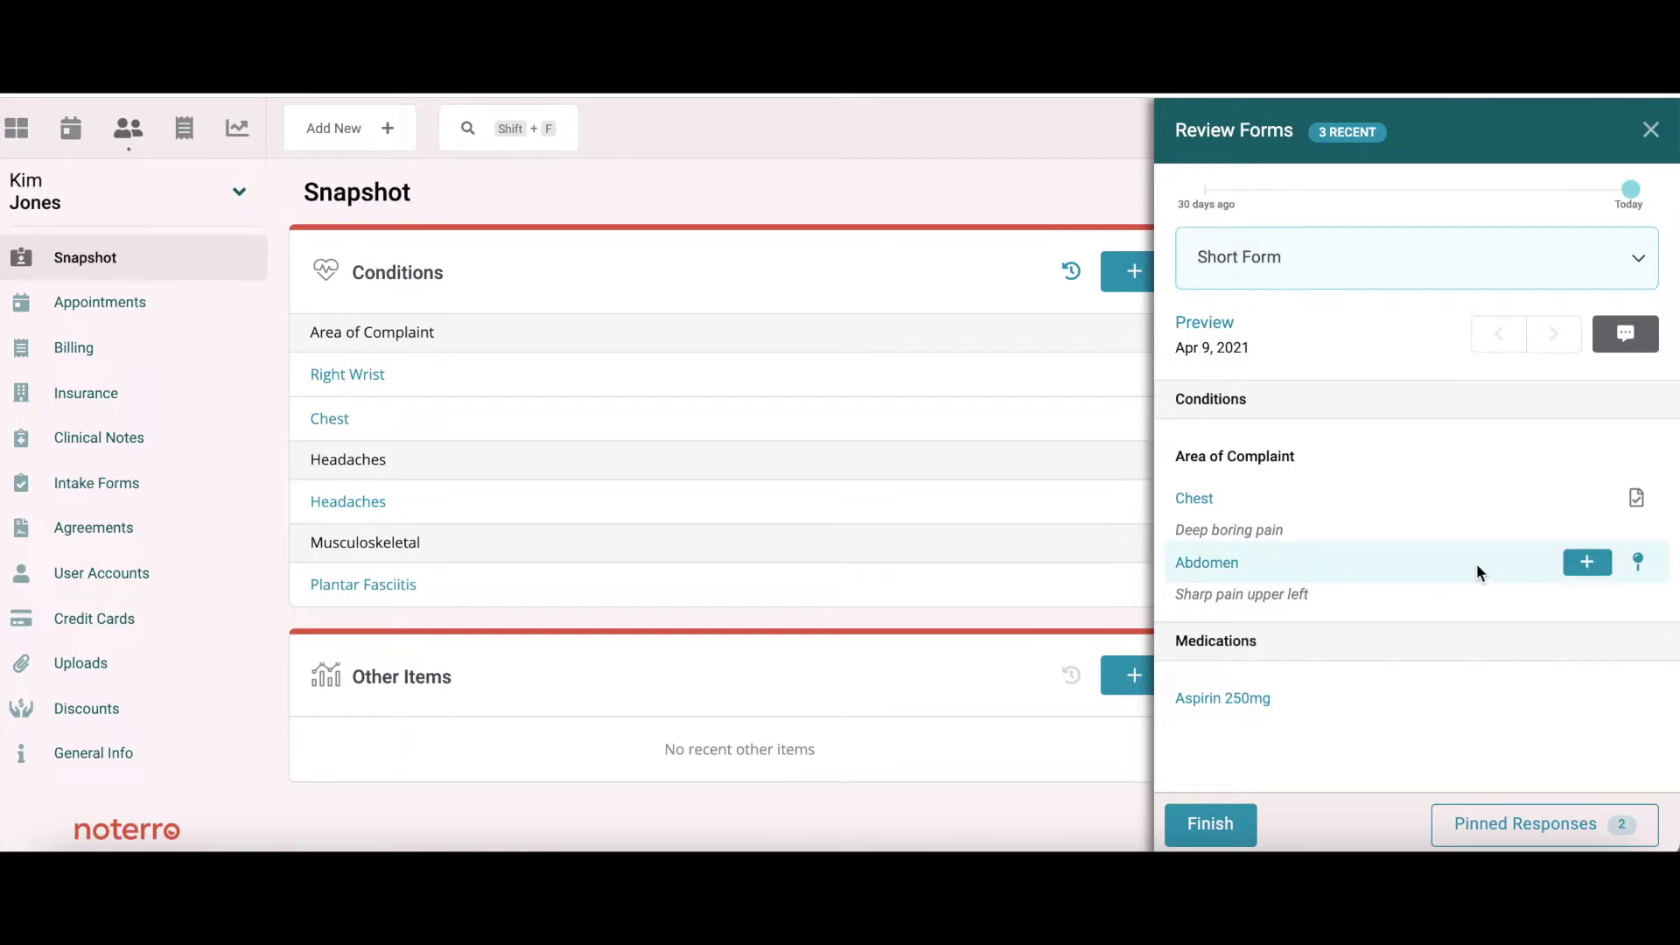
pyautogui.click(1641, 563)
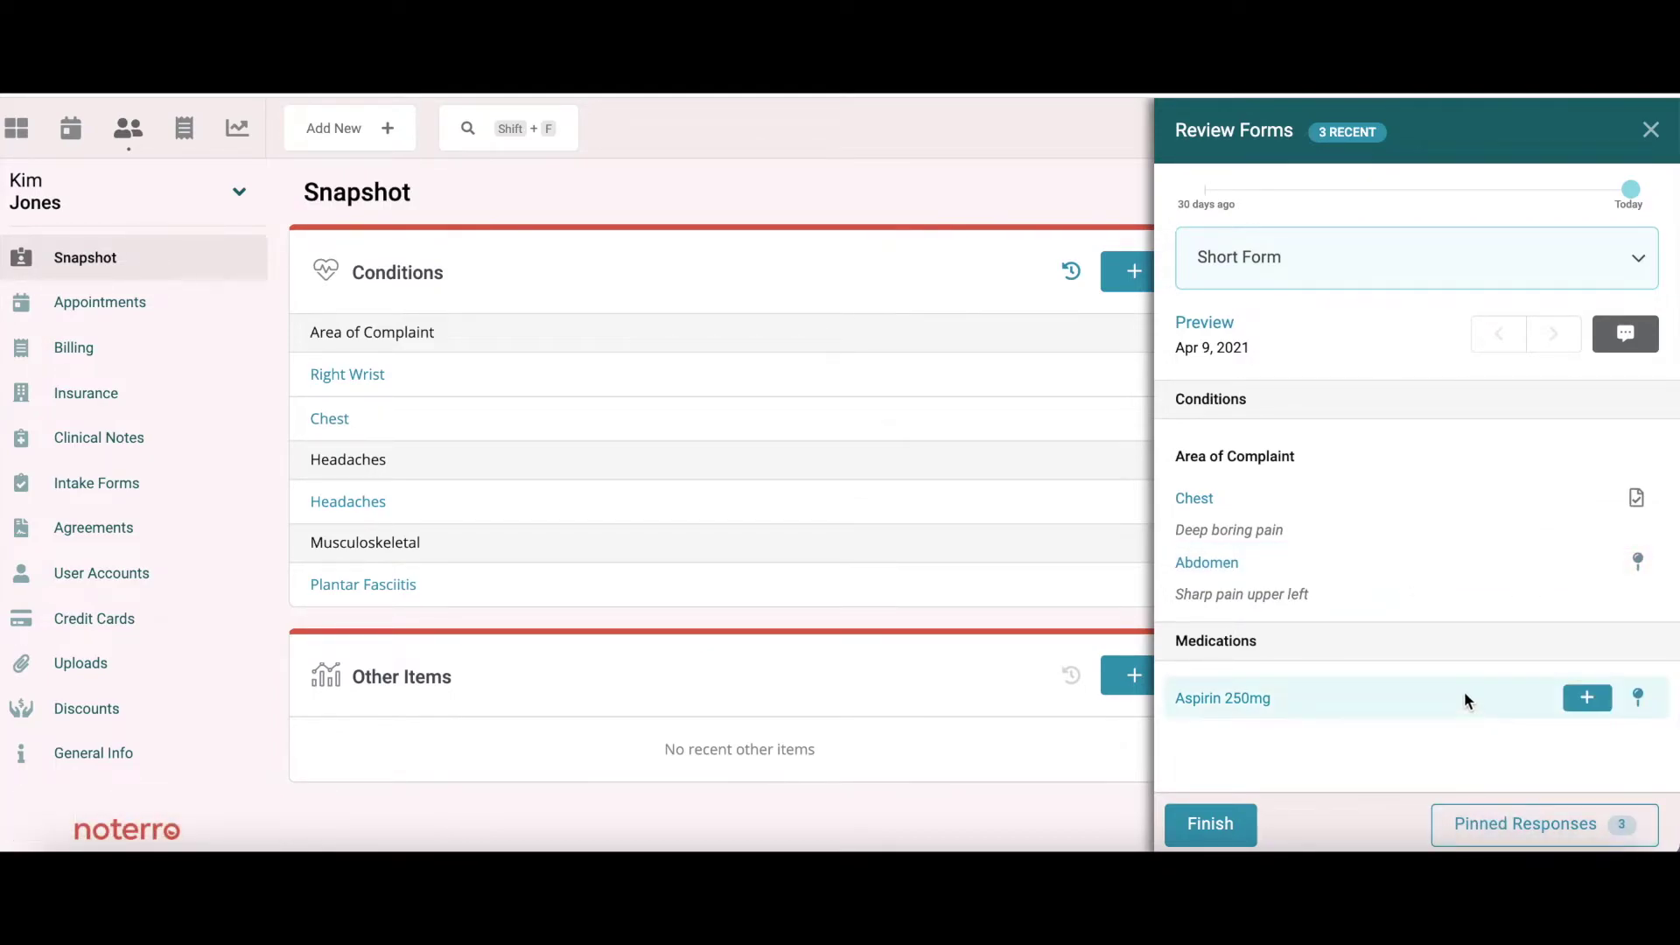
pyautogui.moveTo(1333, 577)
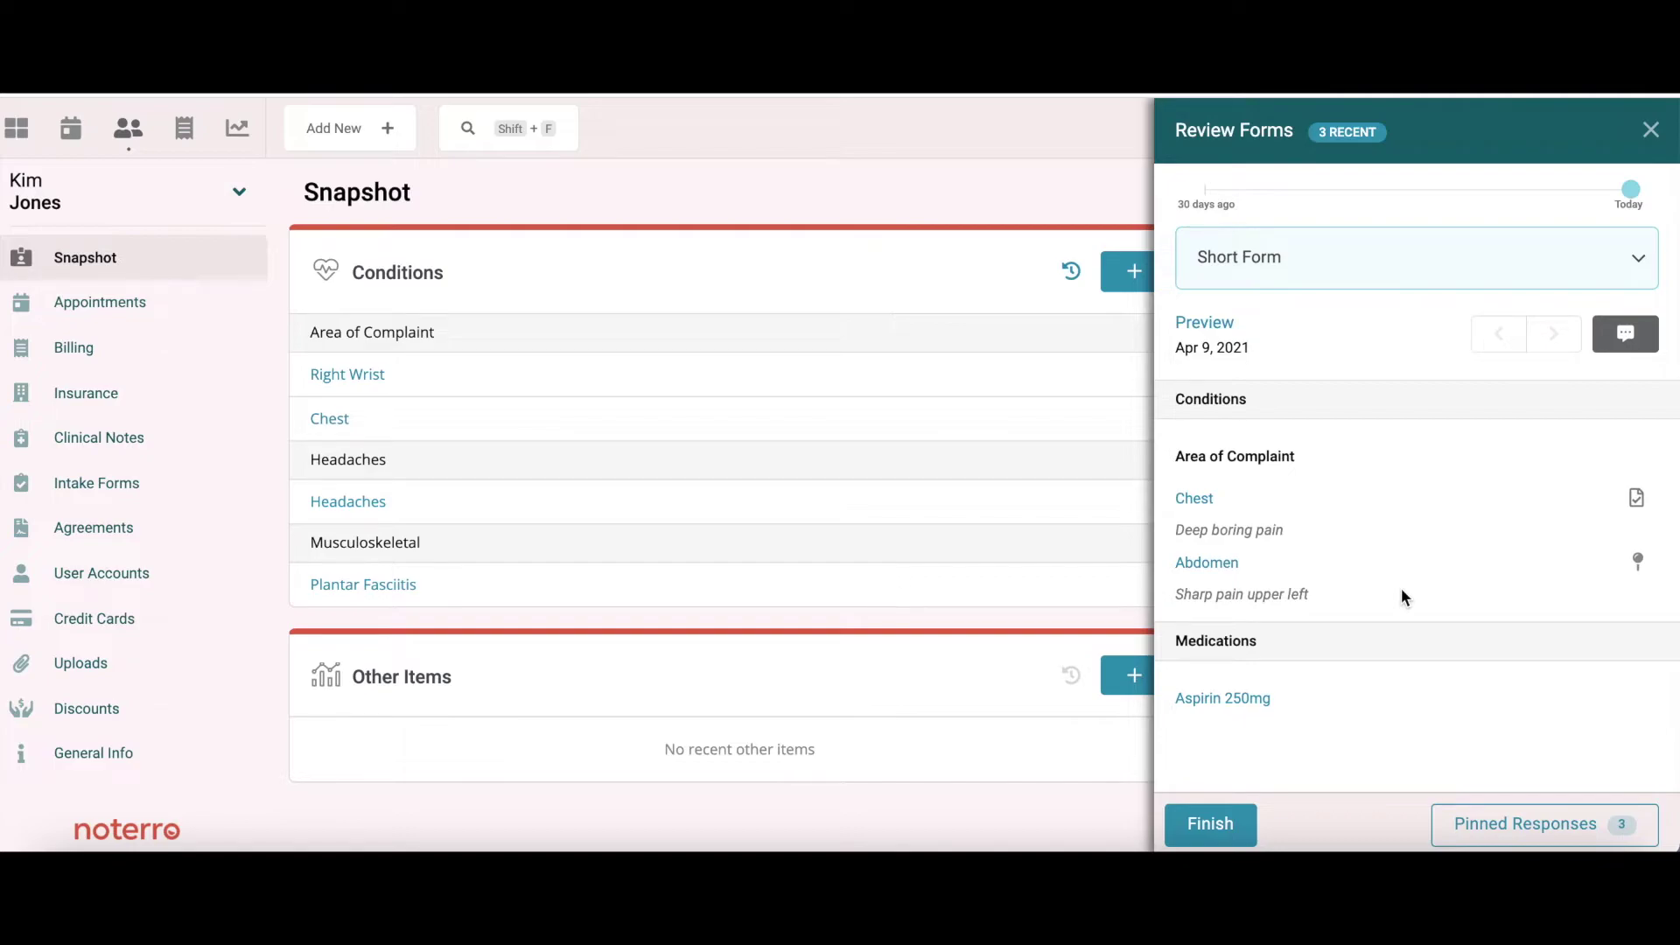
pyautogui.click(1512, 827)
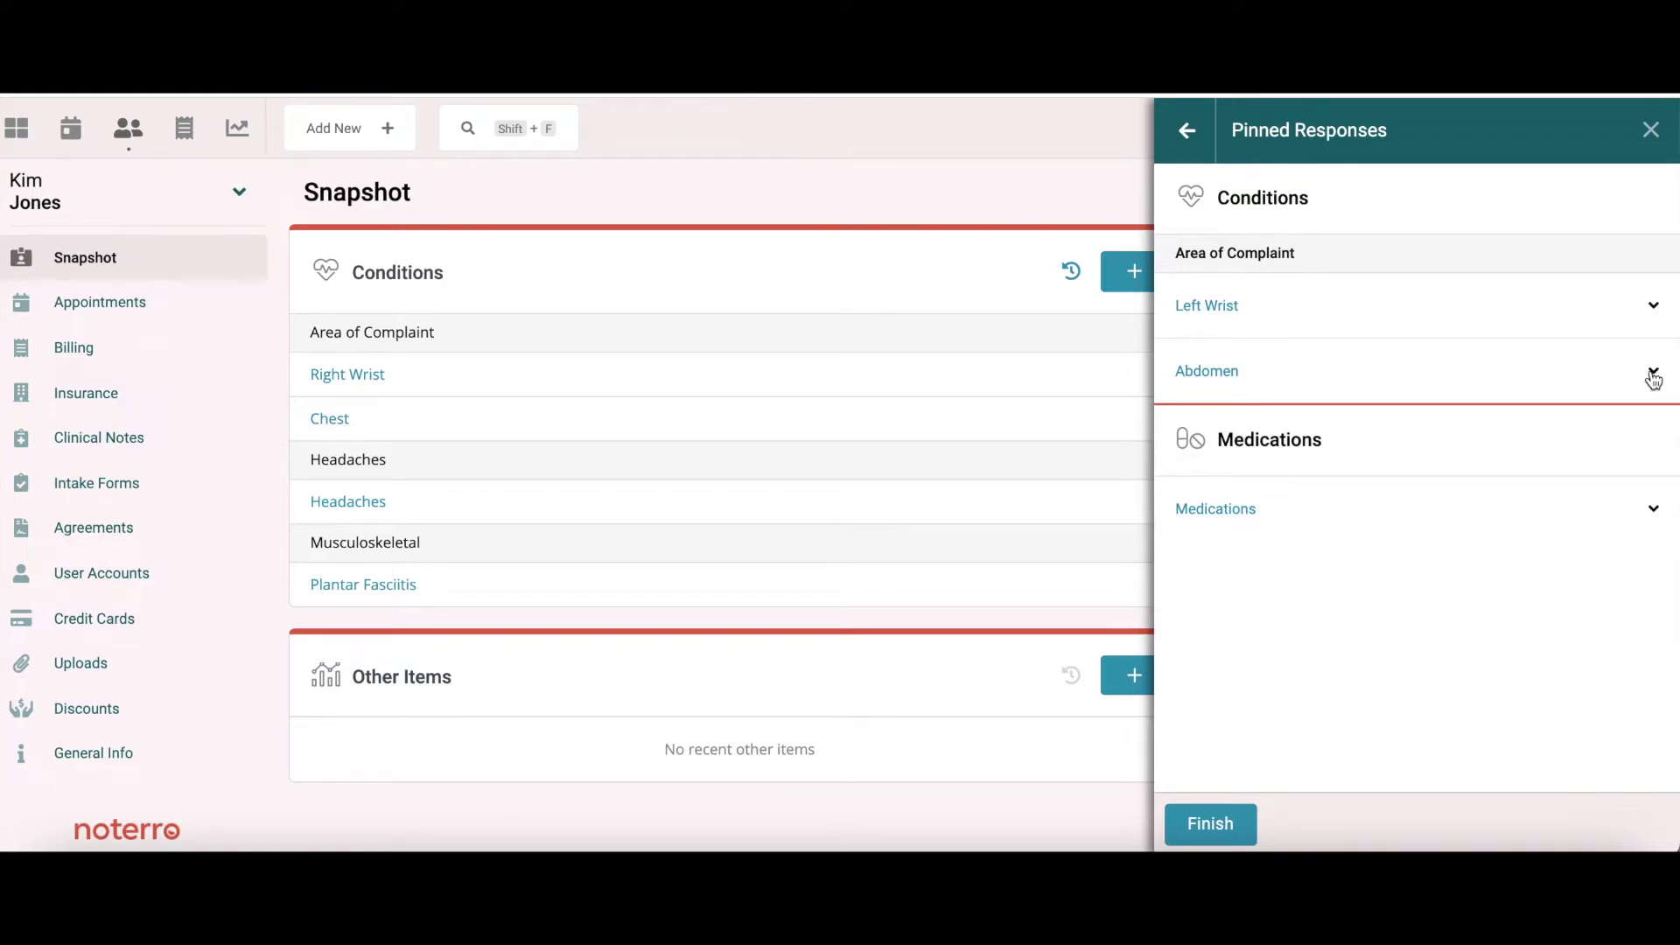
# Step: Move the pinned Left Wrist 'Sprain' response from the Apr 9, 2021 Clinical Intake into the Snapshot
pyautogui.click(1655, 308)
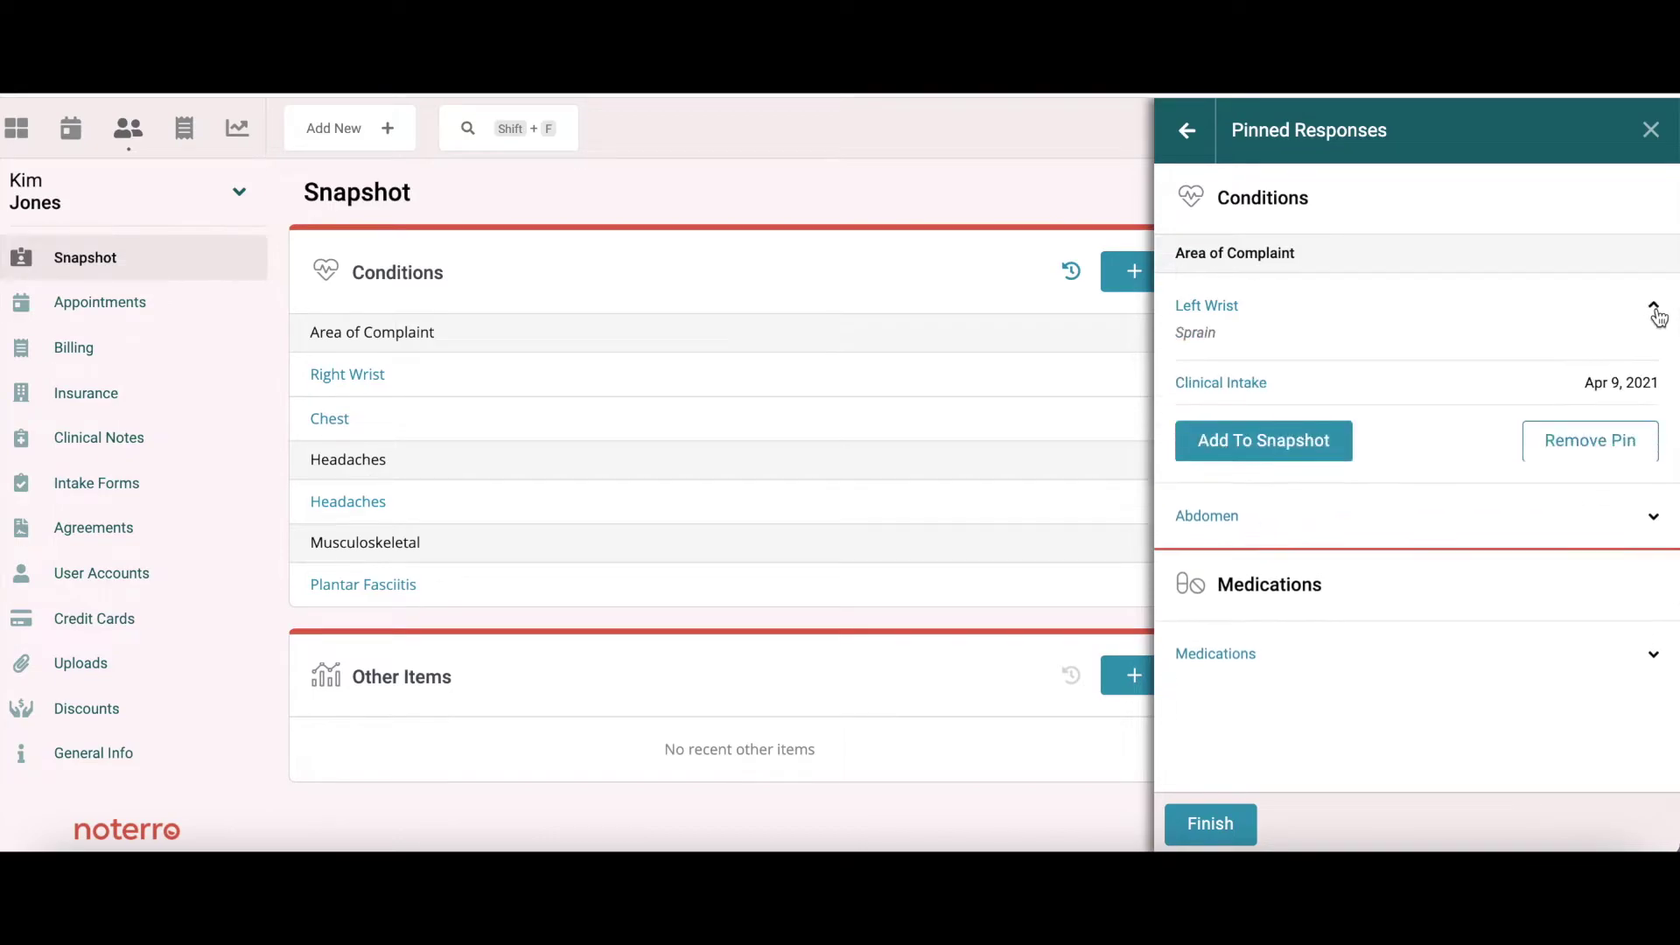
pyautogui.click(1265, 446)
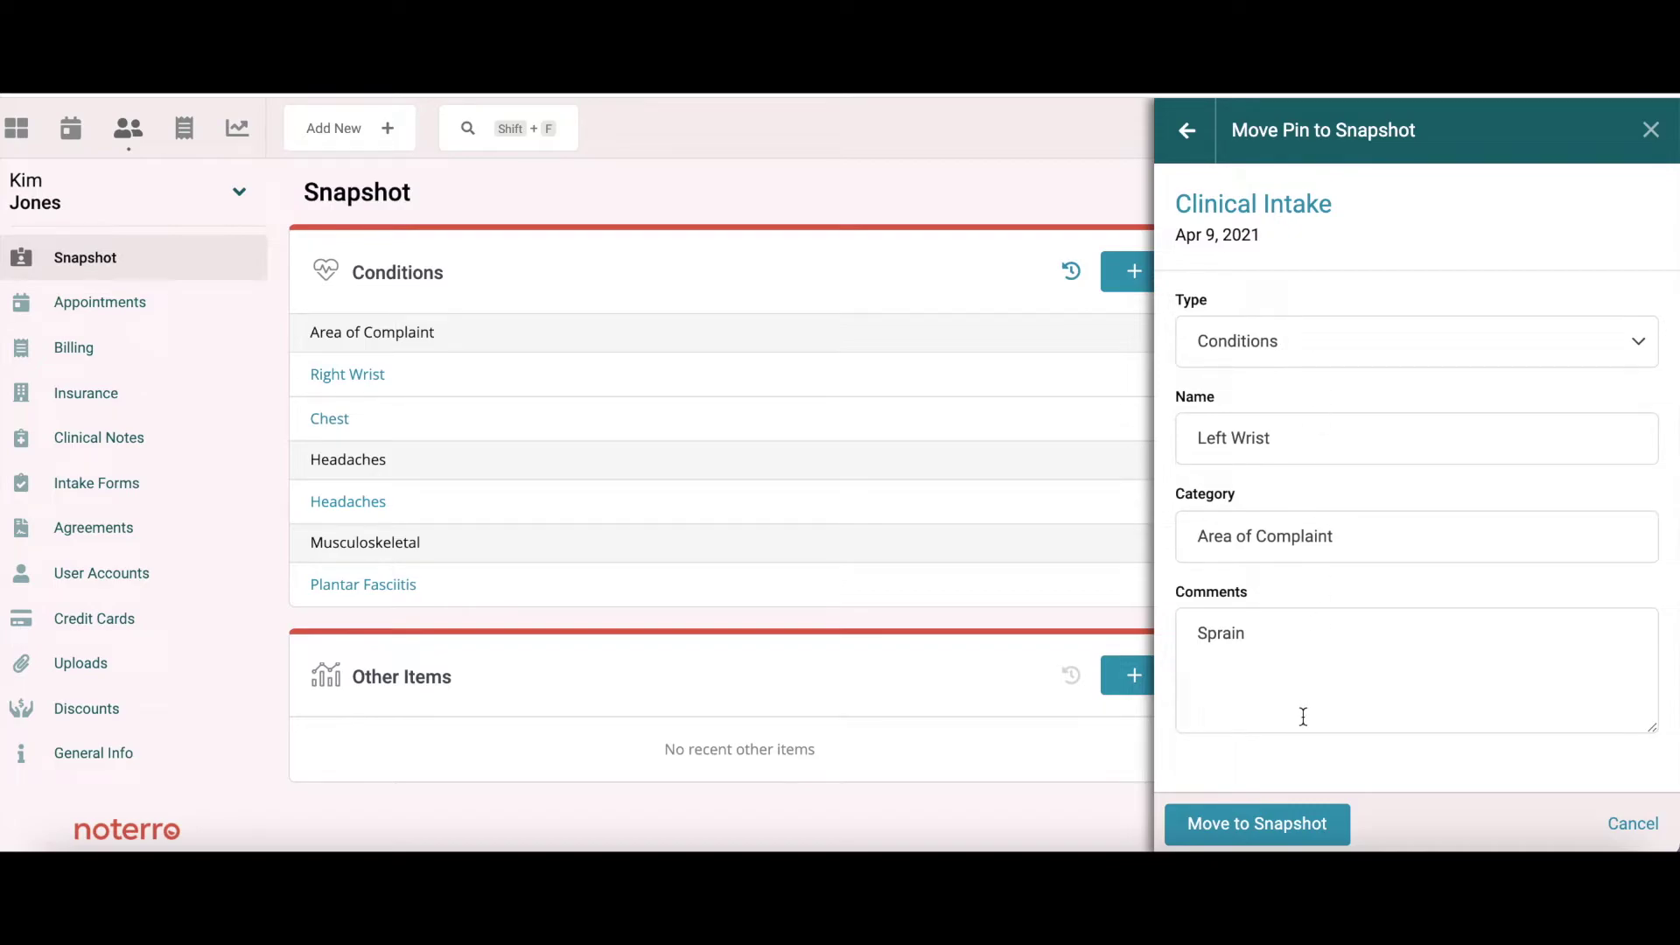
pyautogui.click(1253, 824)
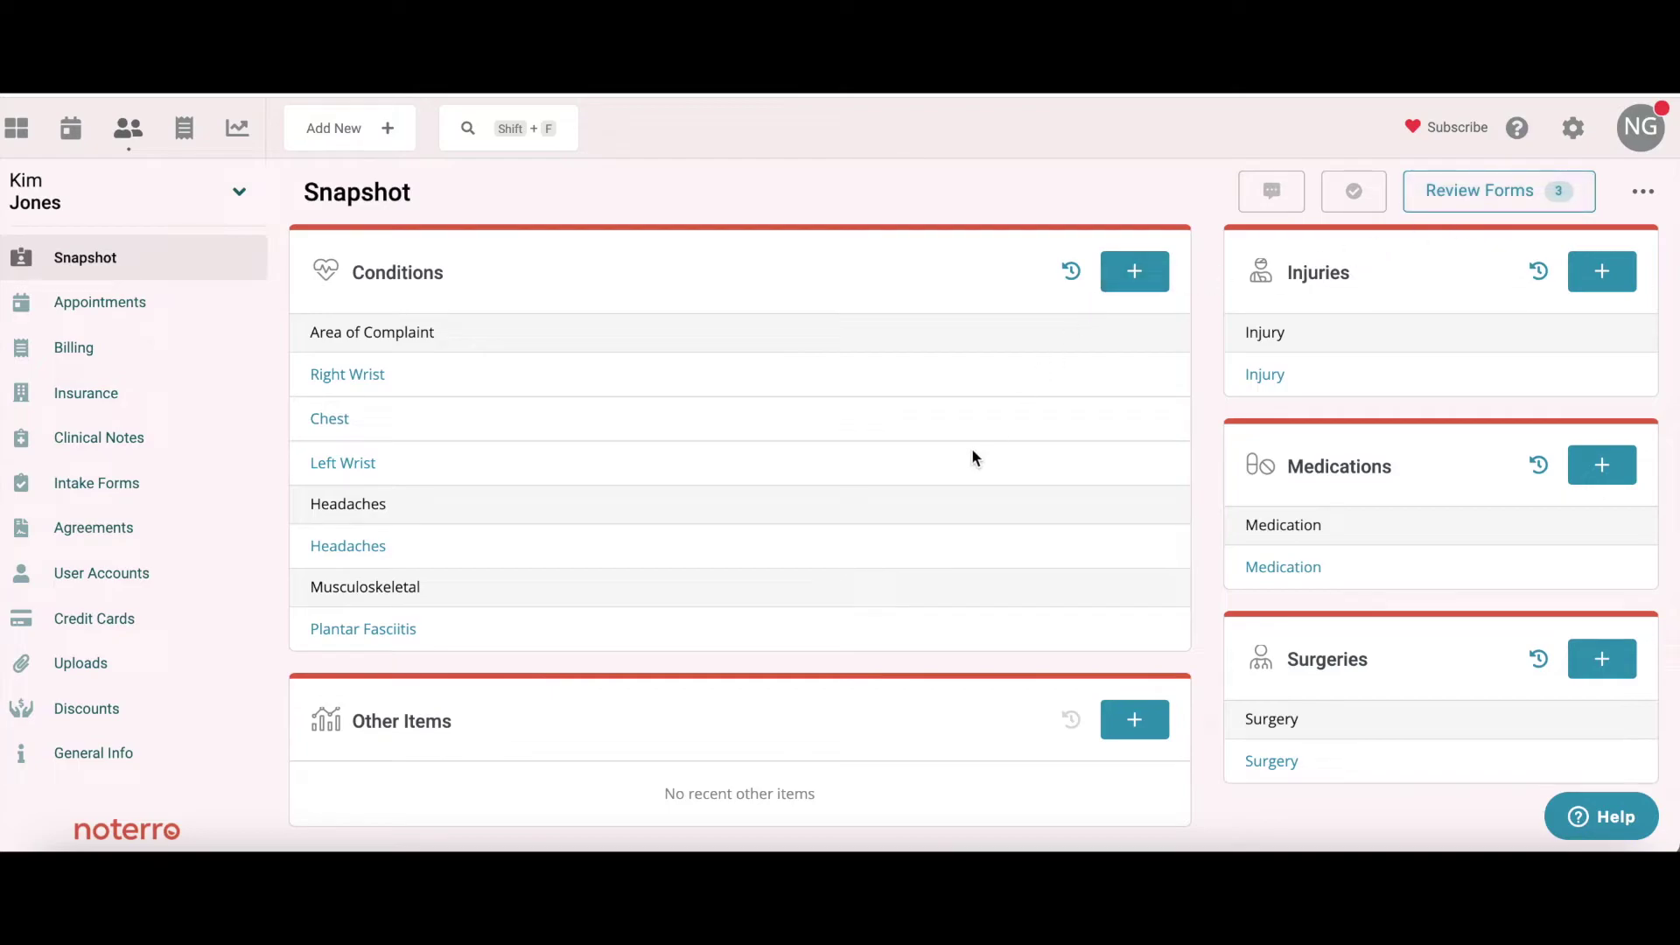
# Step: Show Snapshot comments, then open the April 9th, 2021 draft Clinical Note
pyautogui.click(1271, 190)
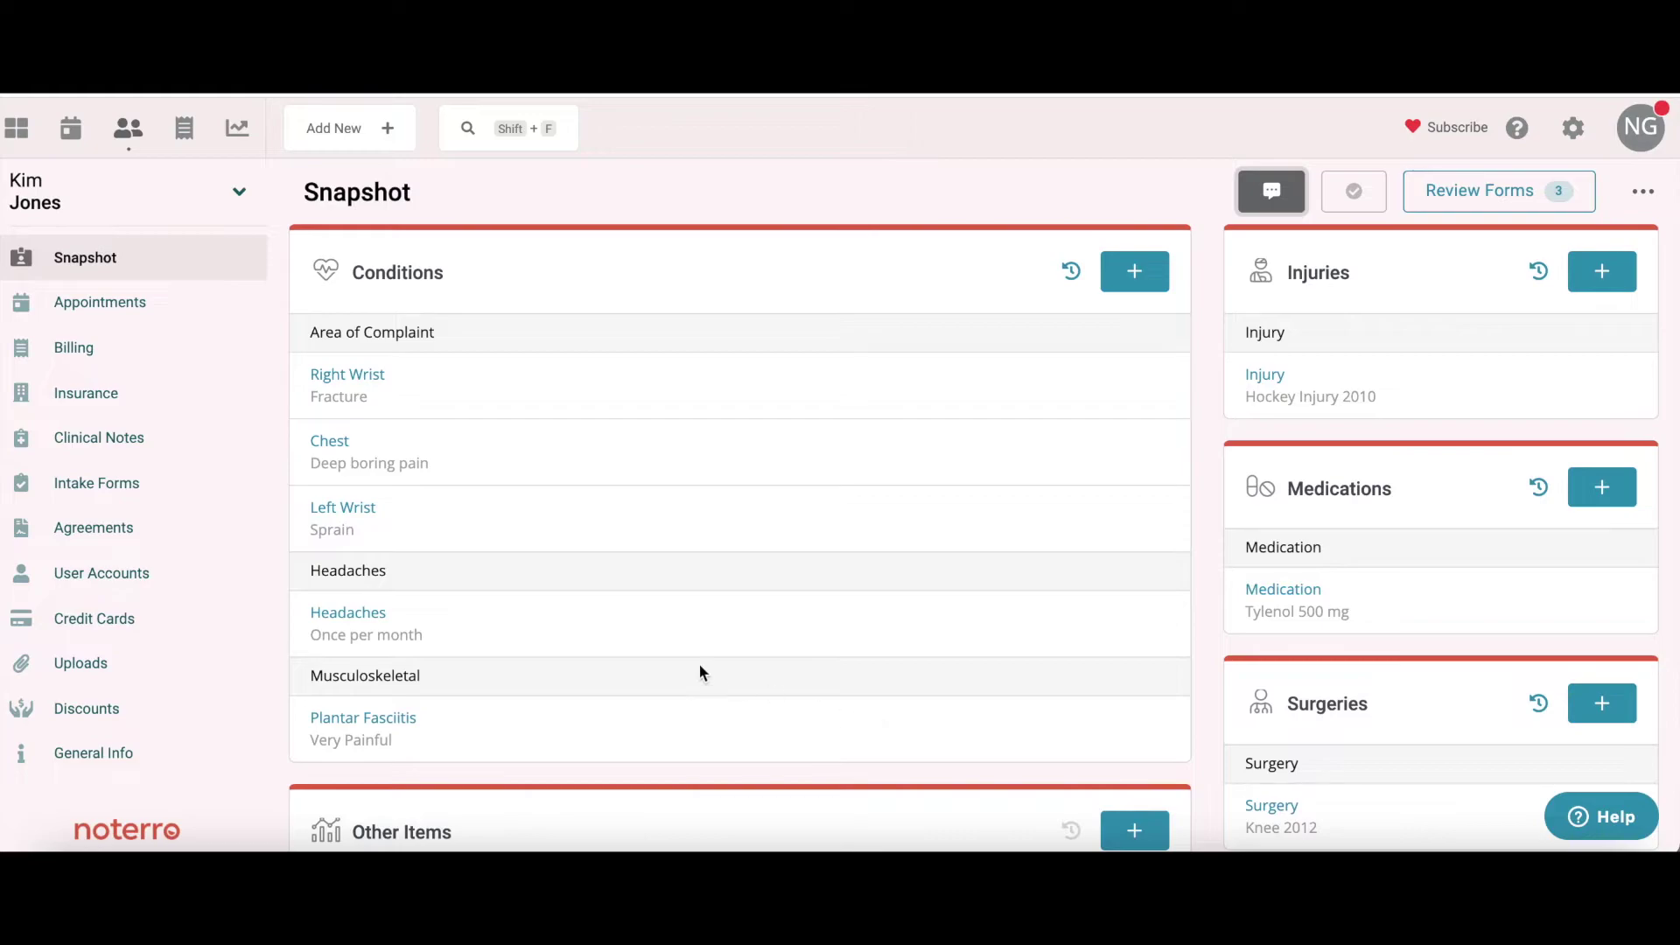
pyautogui.click(117, 446)
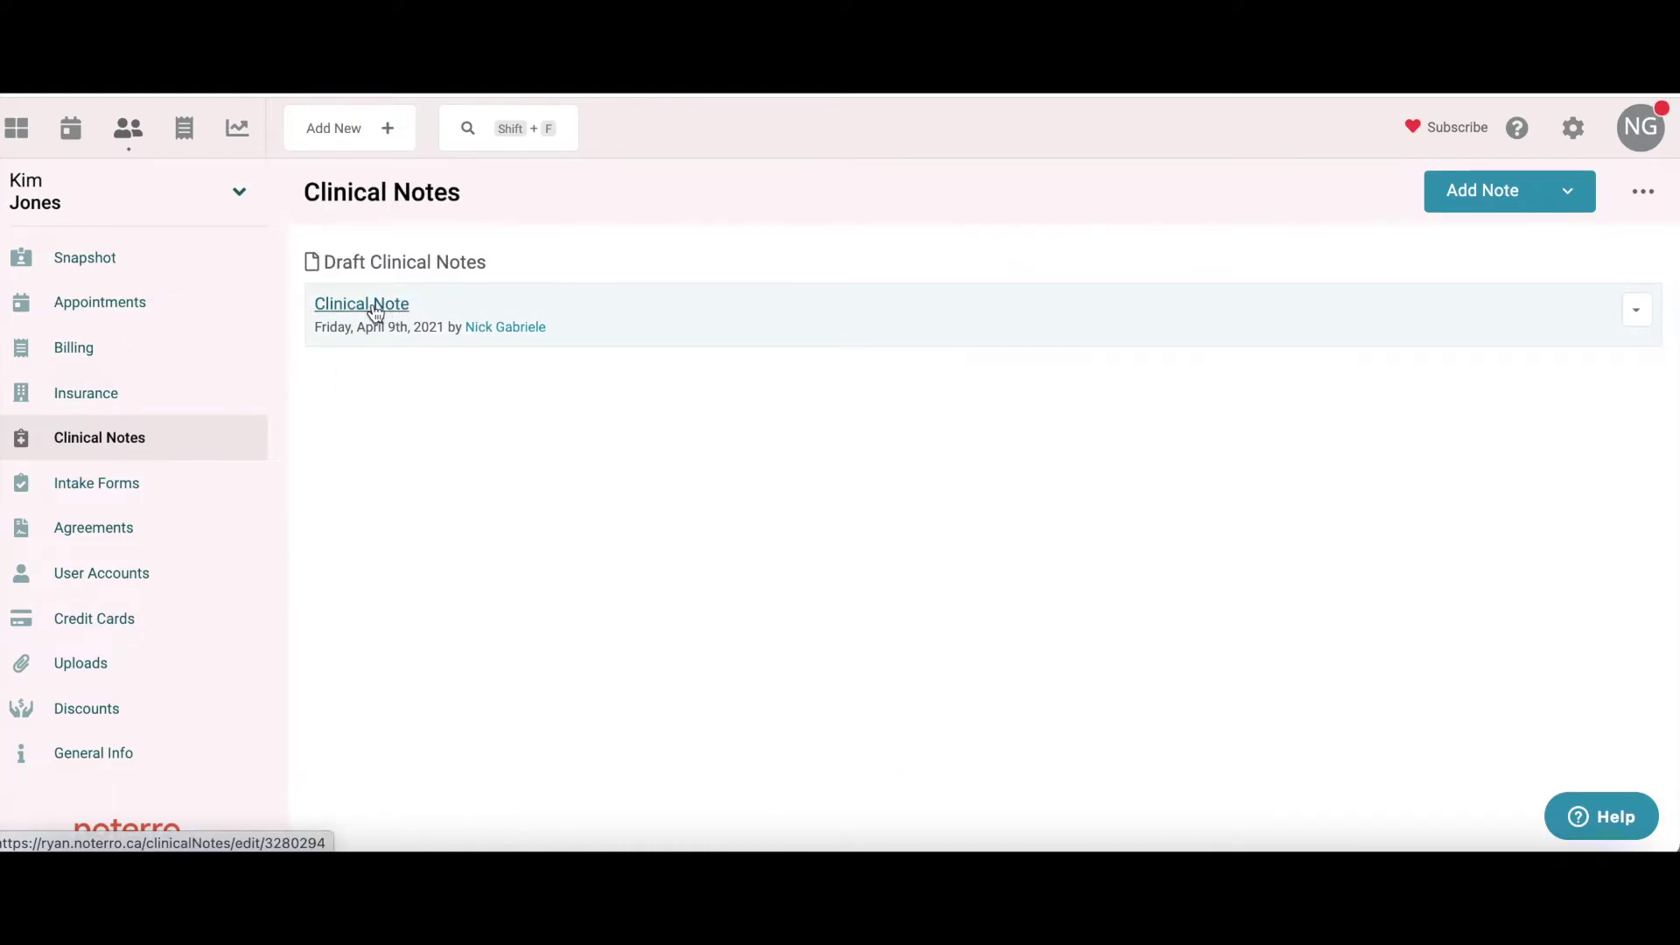
pyautogui.click(375, 313)
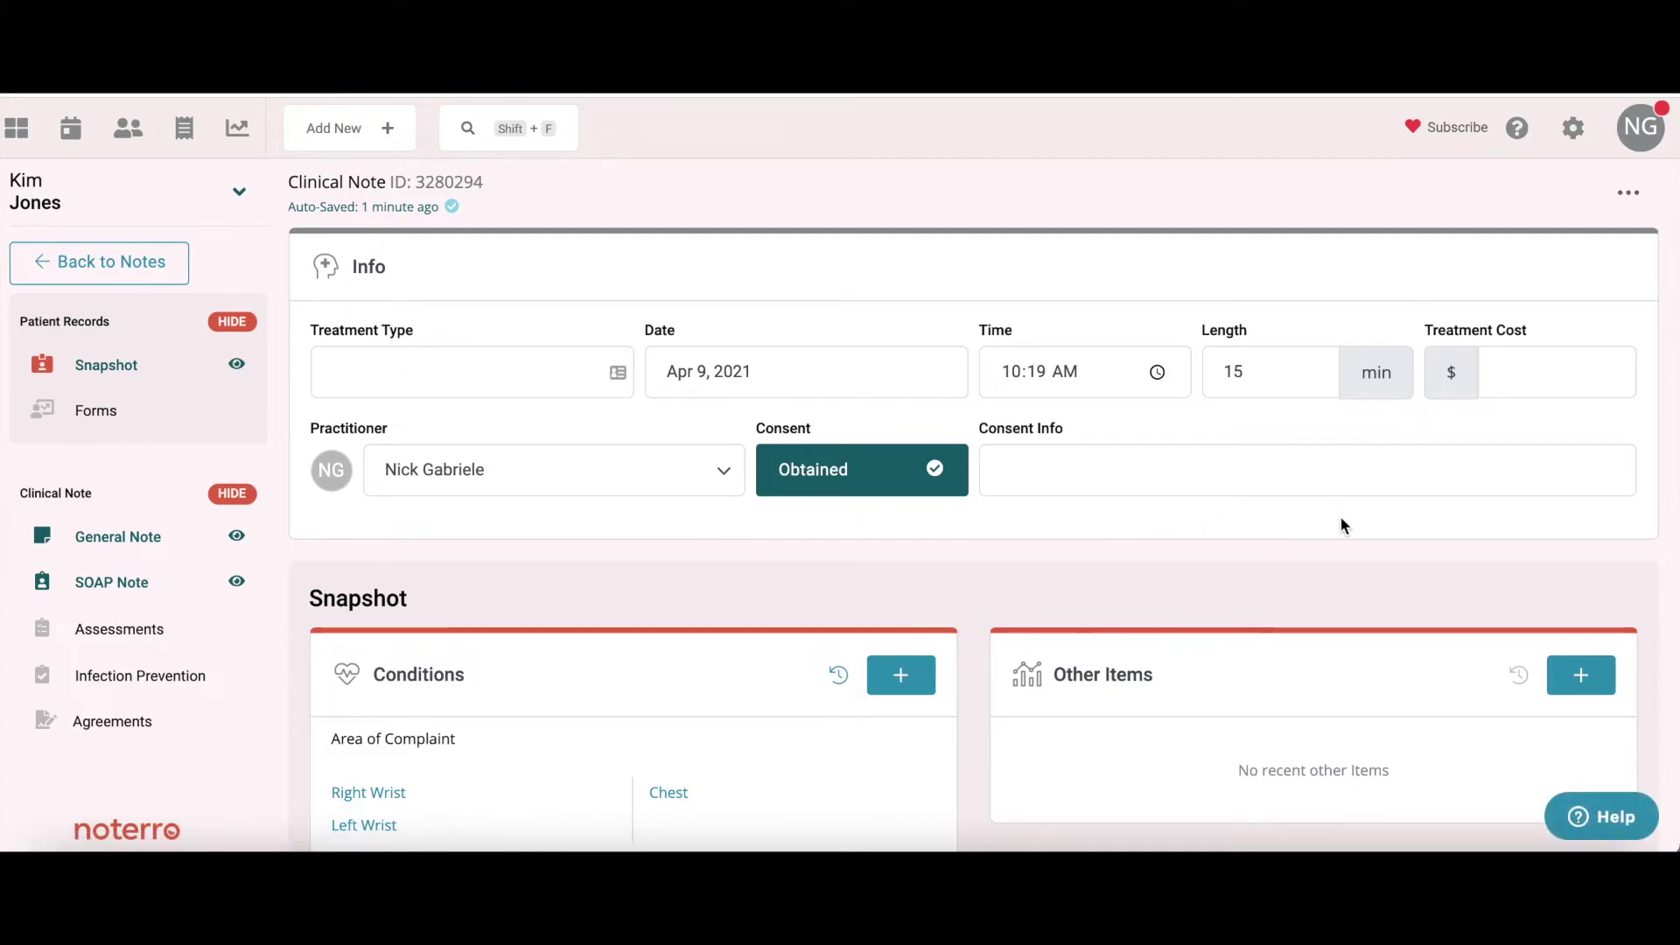
# Step: Turn off the Snapshot records so the clinical note shows only General Note and SOAP
pyautogui.scroll(-2, 1343, 523)
pyautogui.scroll(-4, 1314, 516)
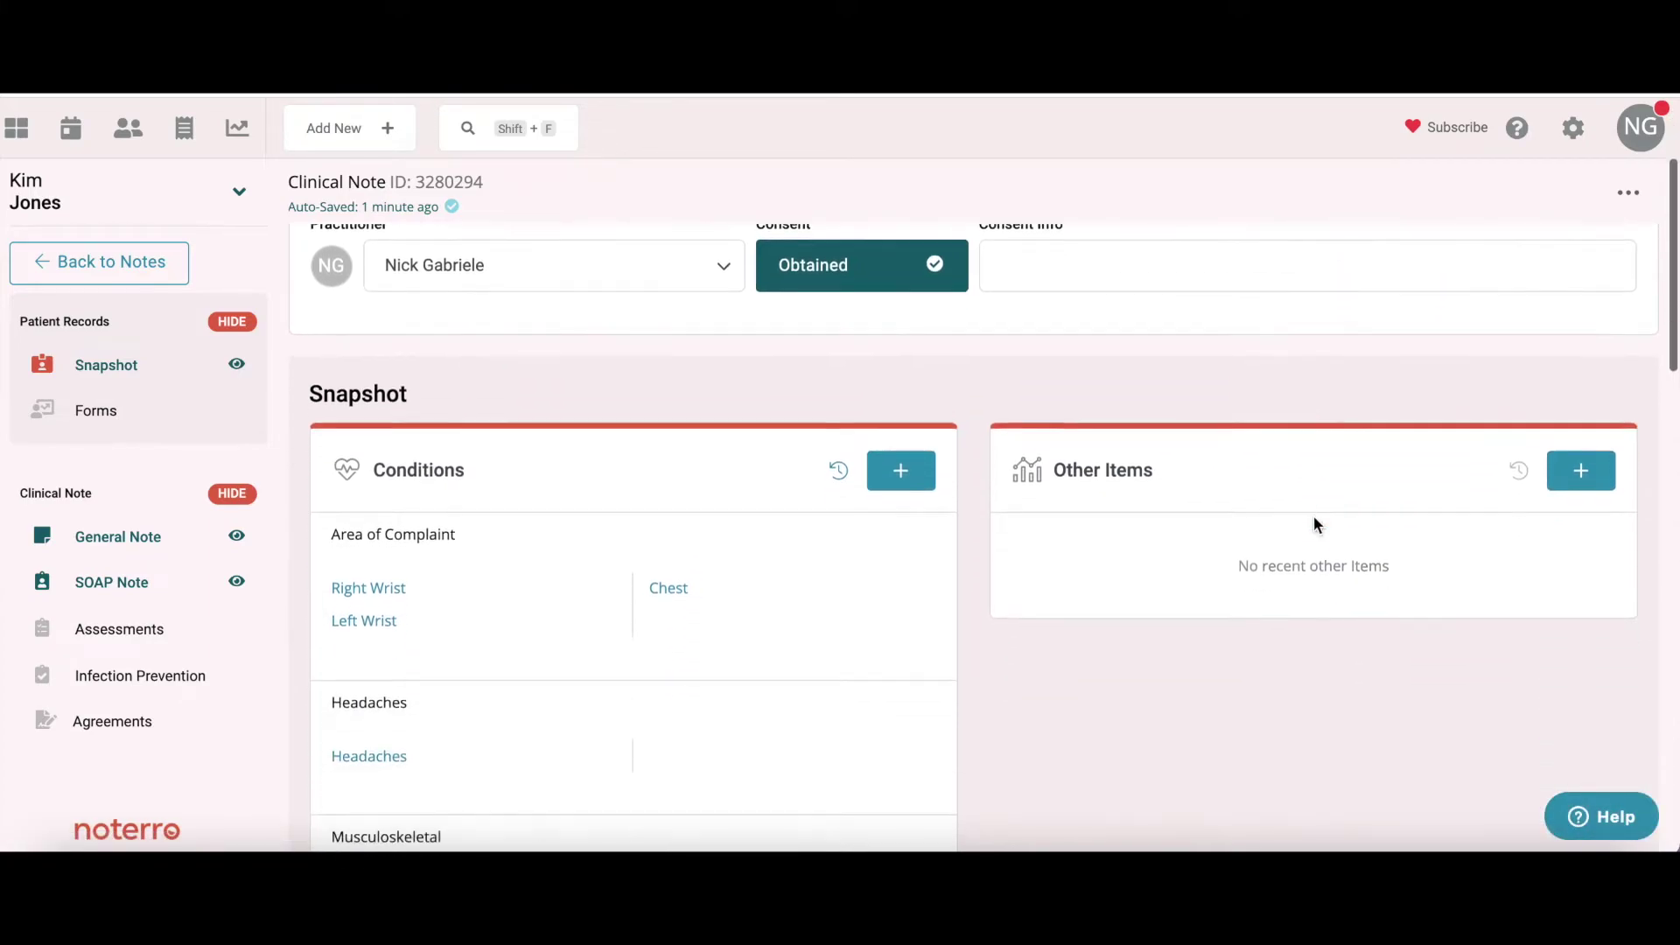
pyautogui.scroll(-4, 1121, 731)
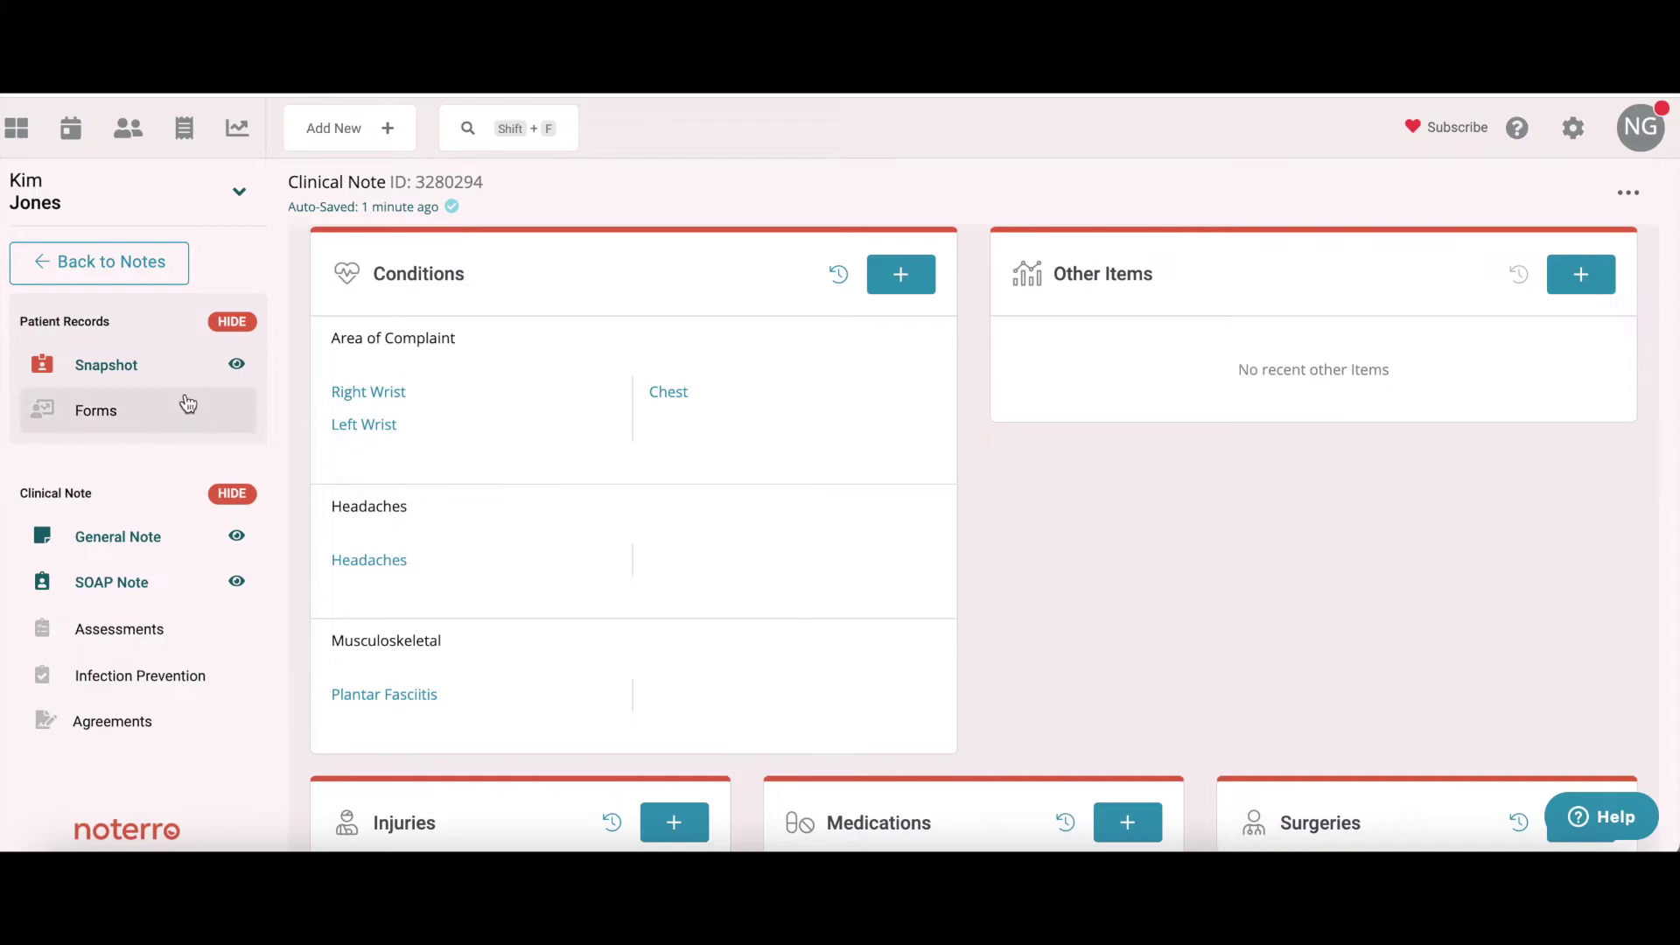
pyautogui.click(99, 368)
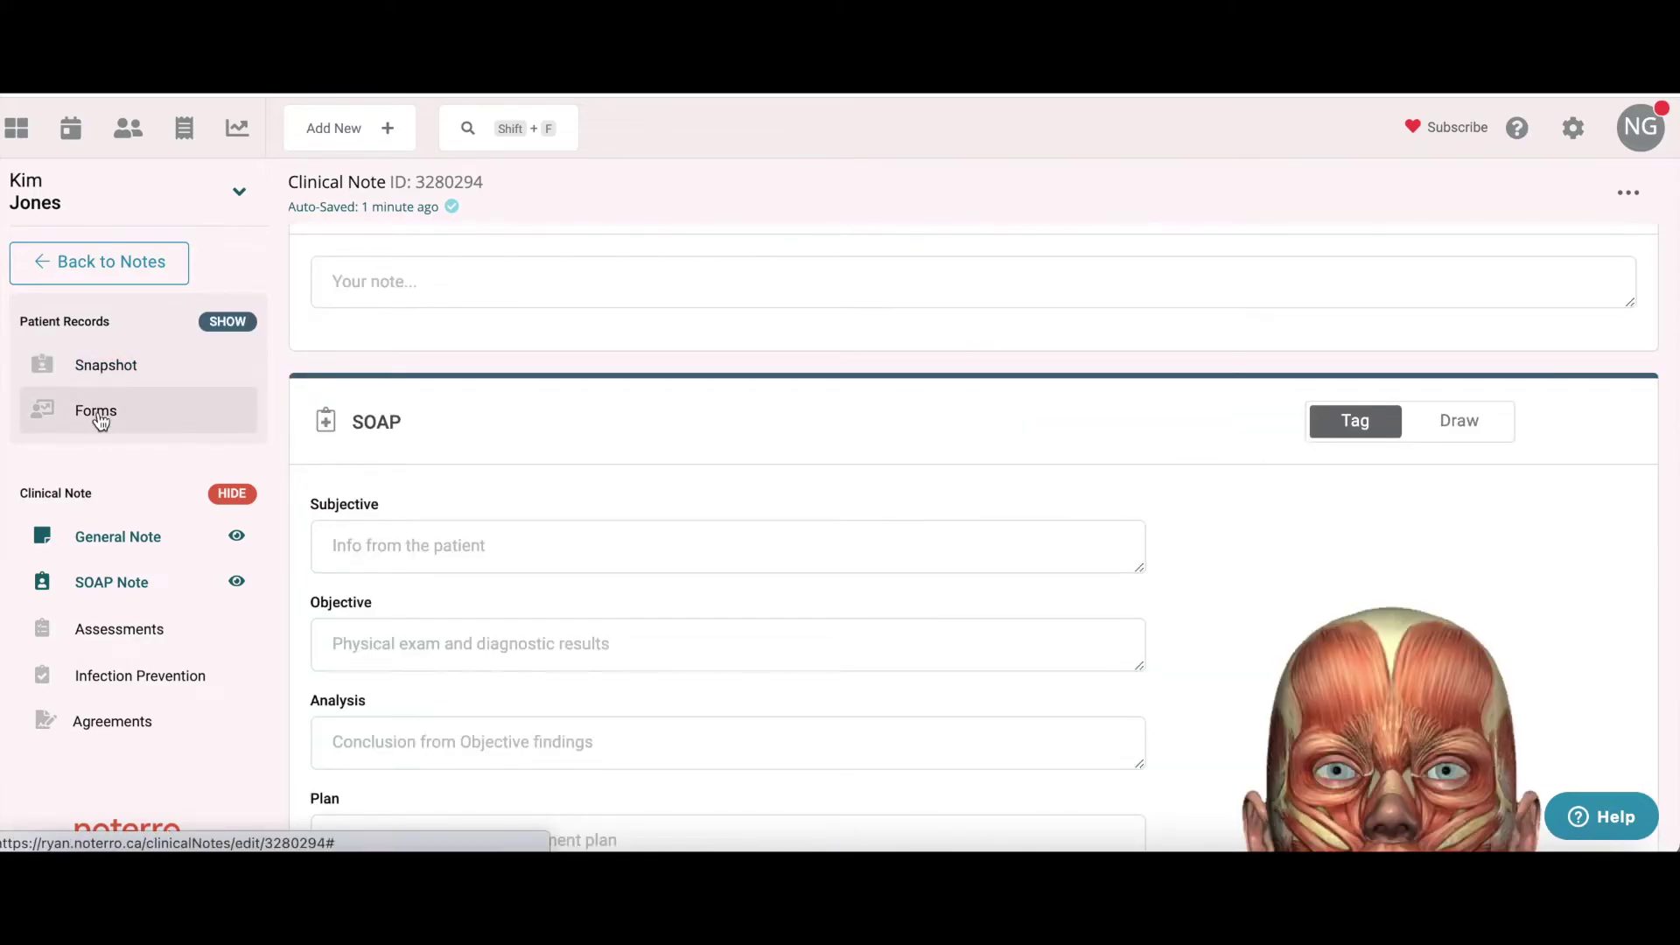
# Step: Show the Forms section in the note, listing Clinical Intake (2 recent) and Short Form (1 recent)
pyautogui.click(99, 418)
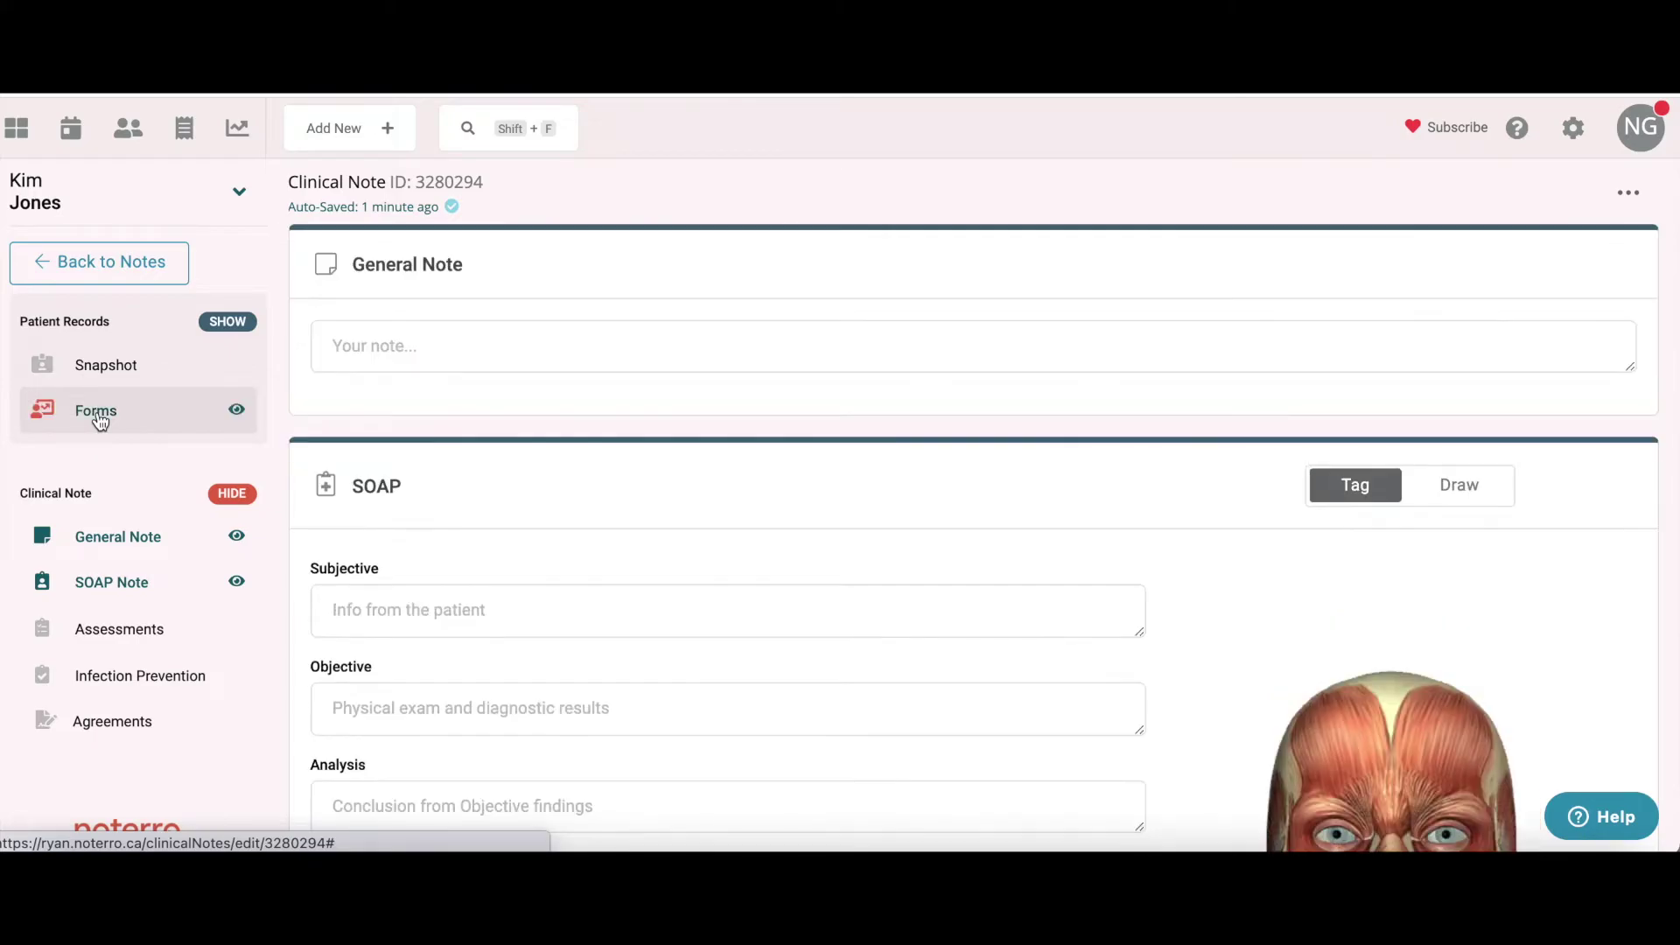
pyautogui.scroll(-10, 975, 492)
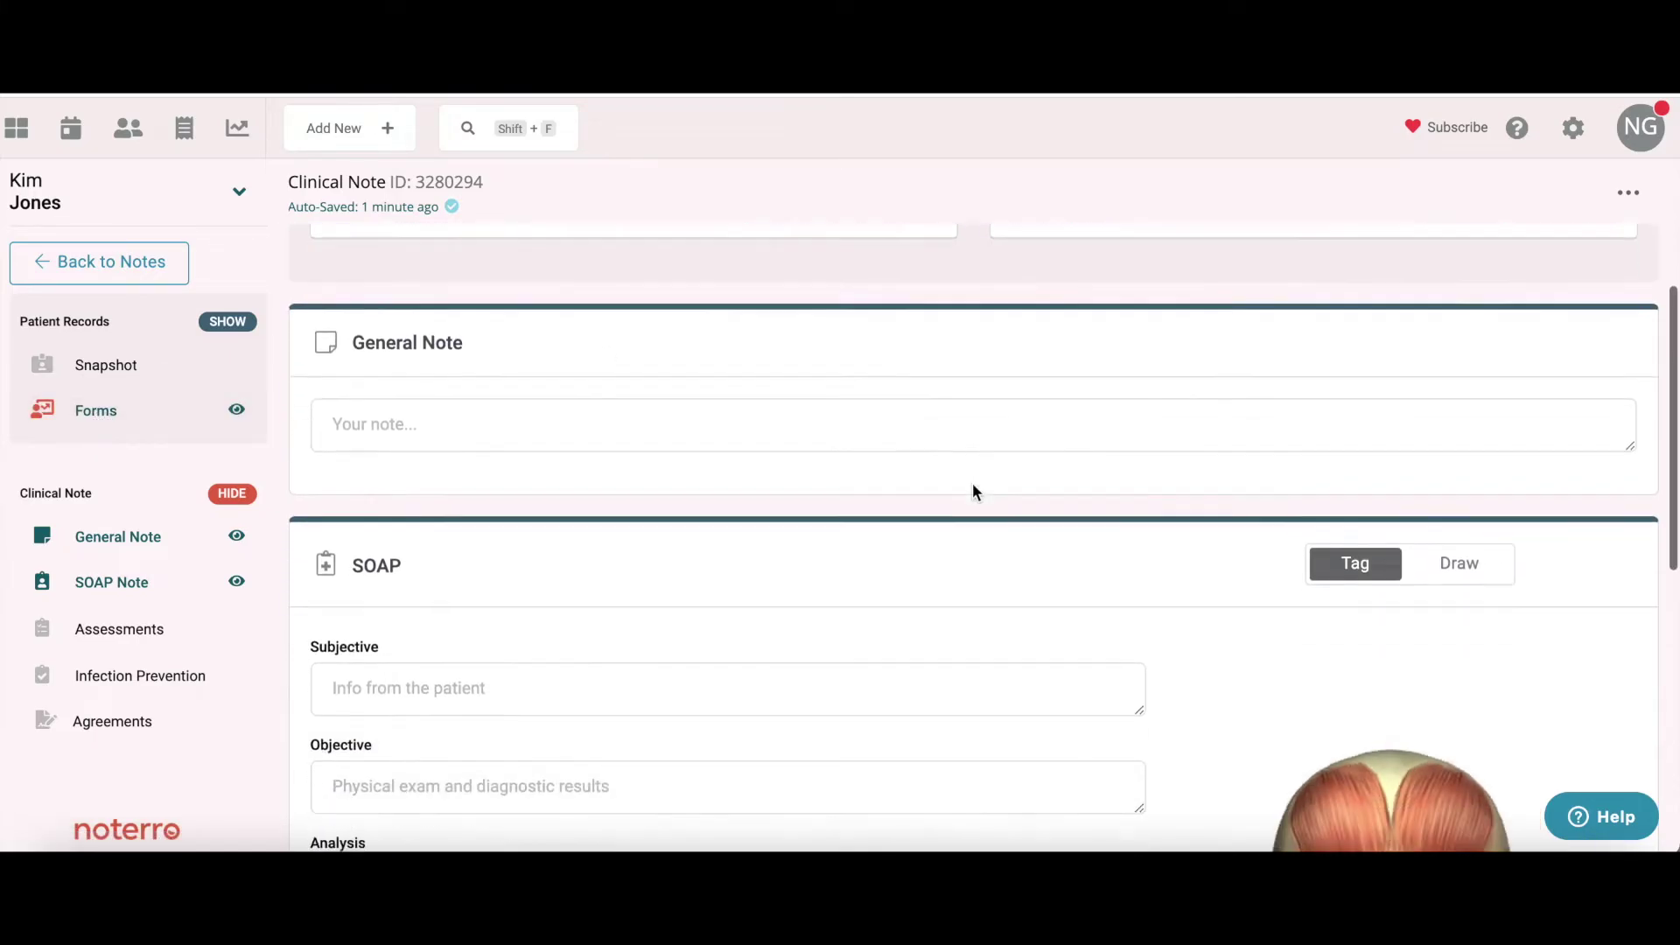
pyautogui.scroll(10, 974, 491)
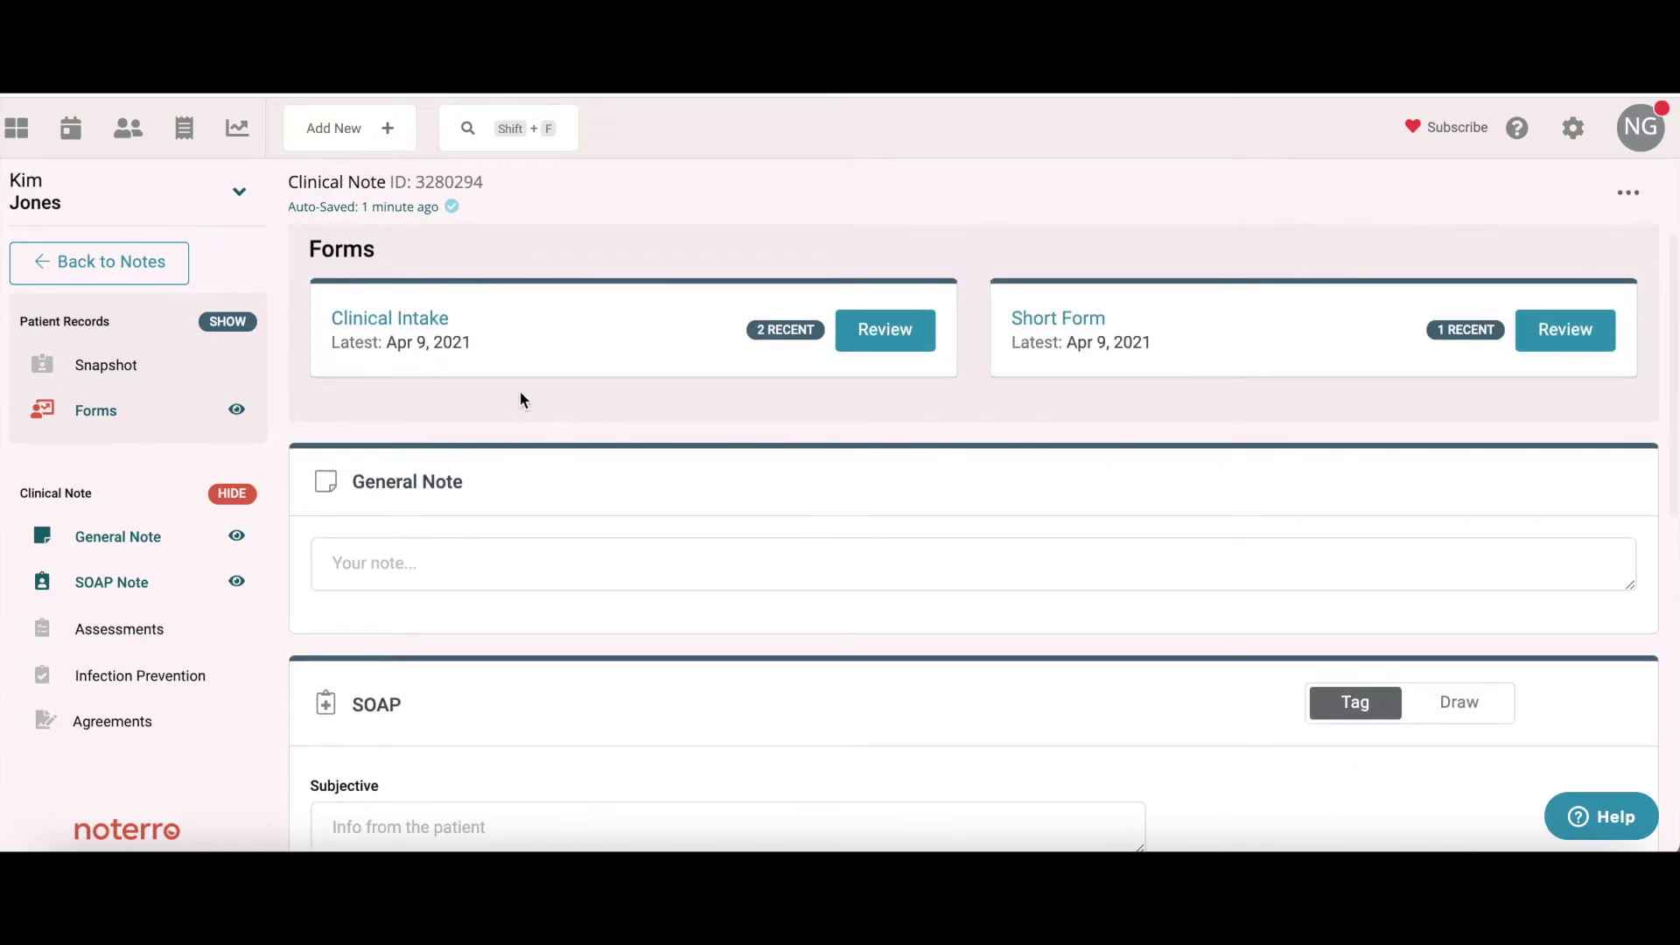
pyautogui.scroll(1, 515, 399)
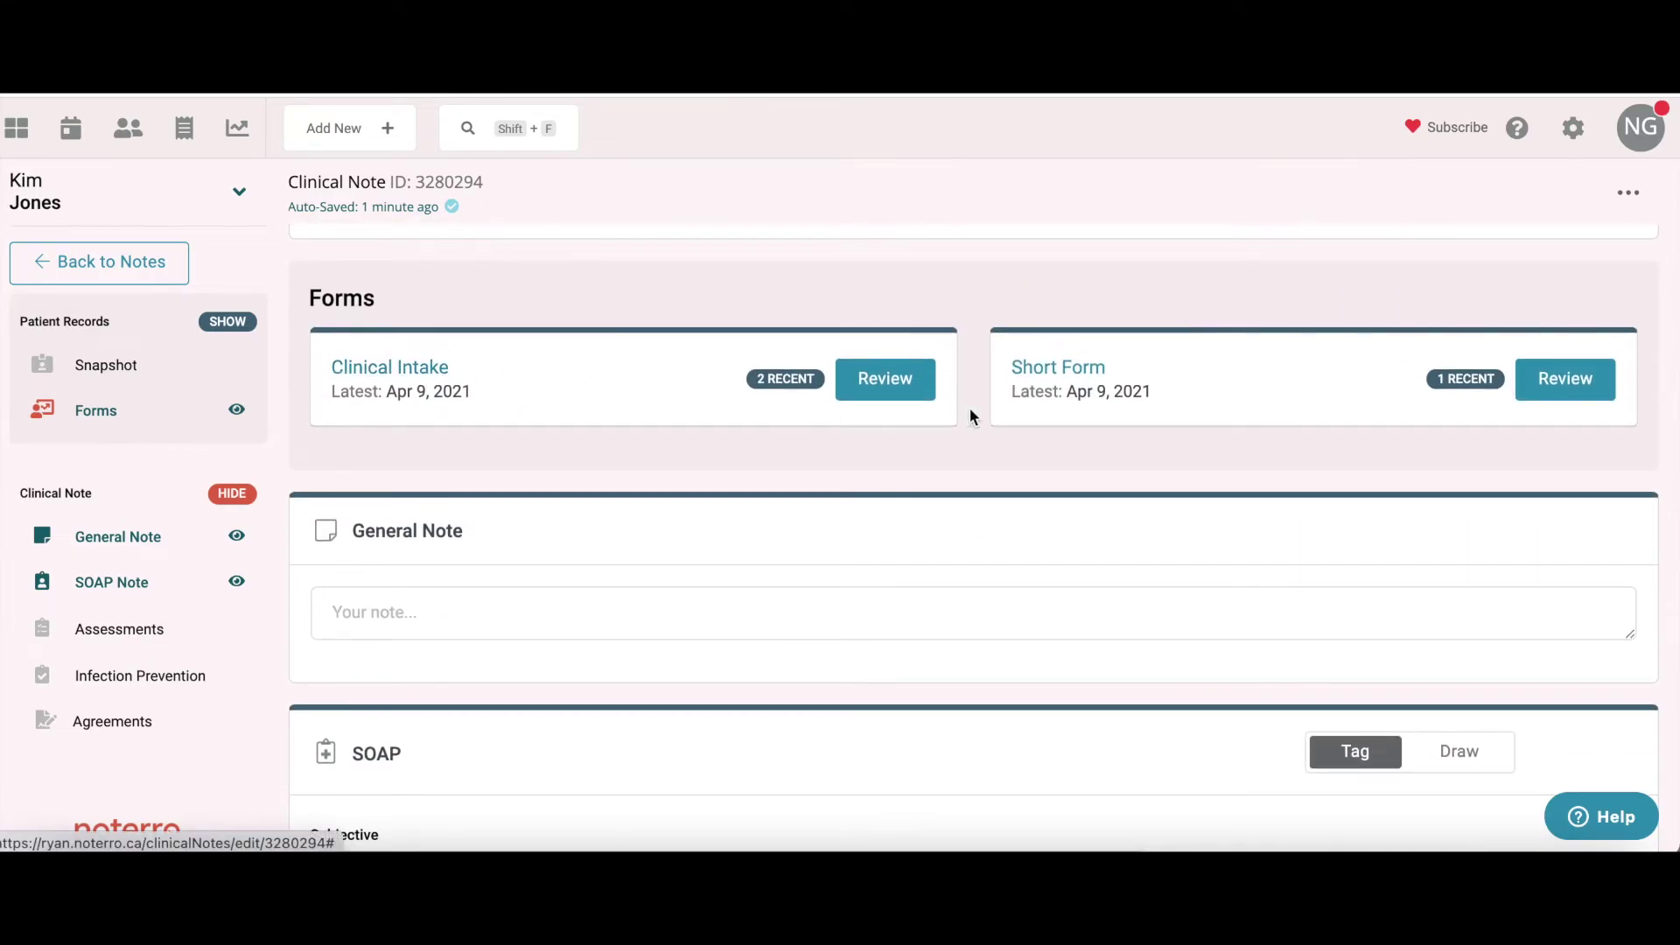
pyautogui.scroll(1, 999, 450)
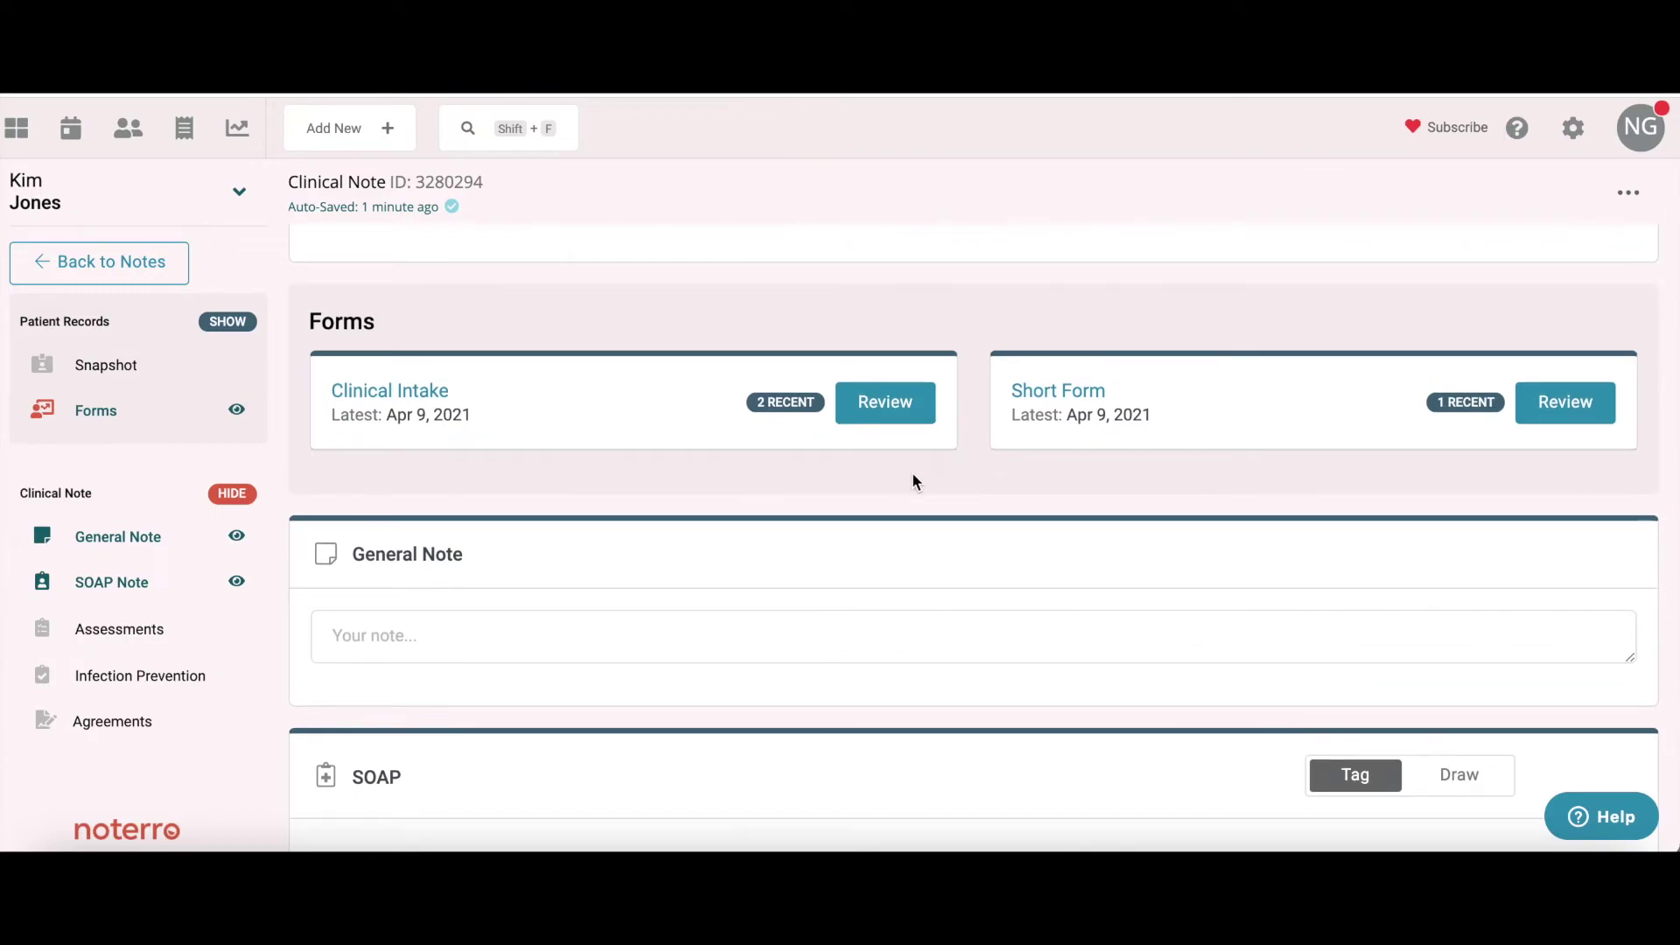
pyautogui.scroll(1, 912, 475)
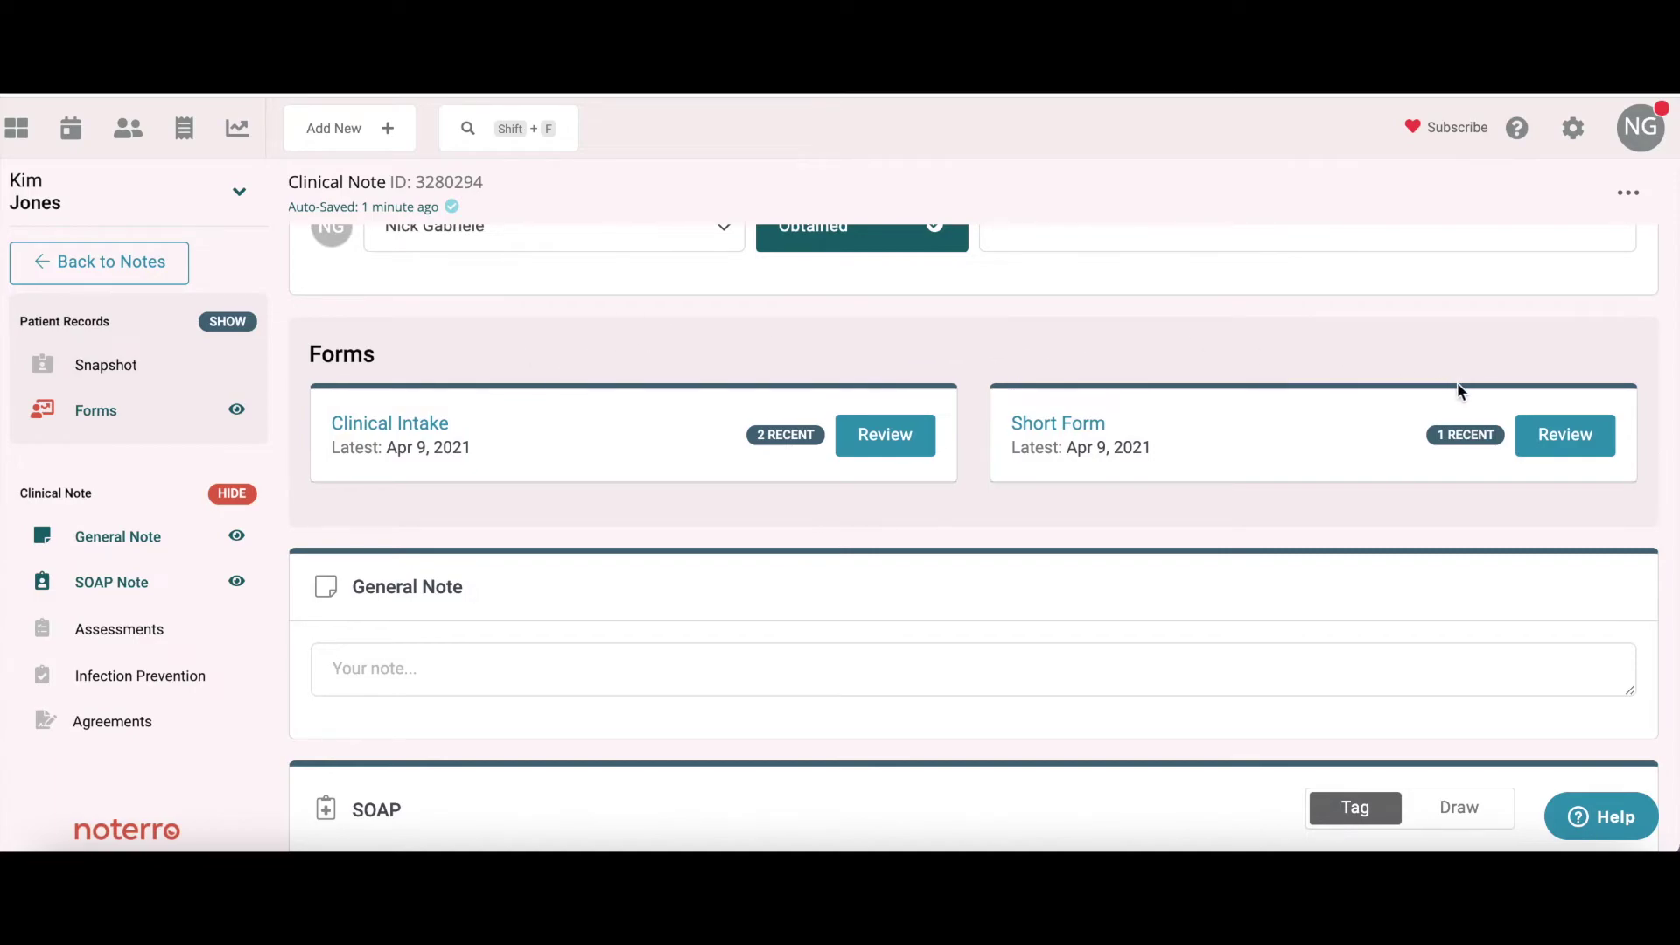
# Step: Open the Clinical Intake review, switch to the Apr 9, 2021 submission, and show comments
pyautogui.click(890, 442)
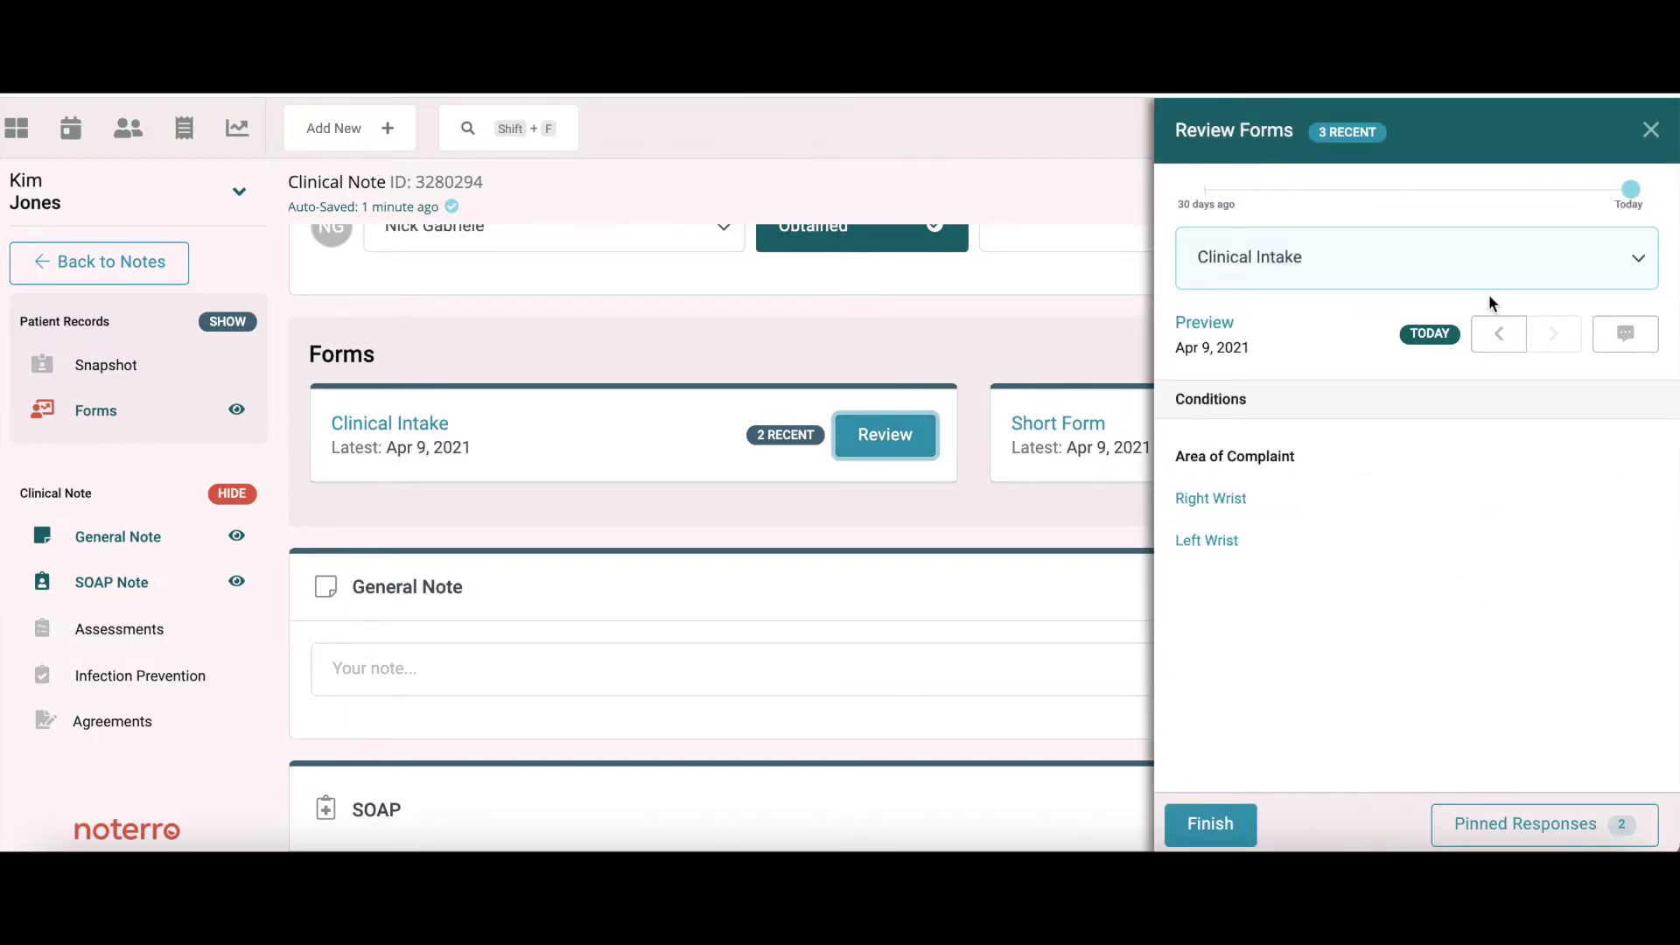
pyautogui.click(1502, 336)
pyautogui.moveTo(1504, 548)
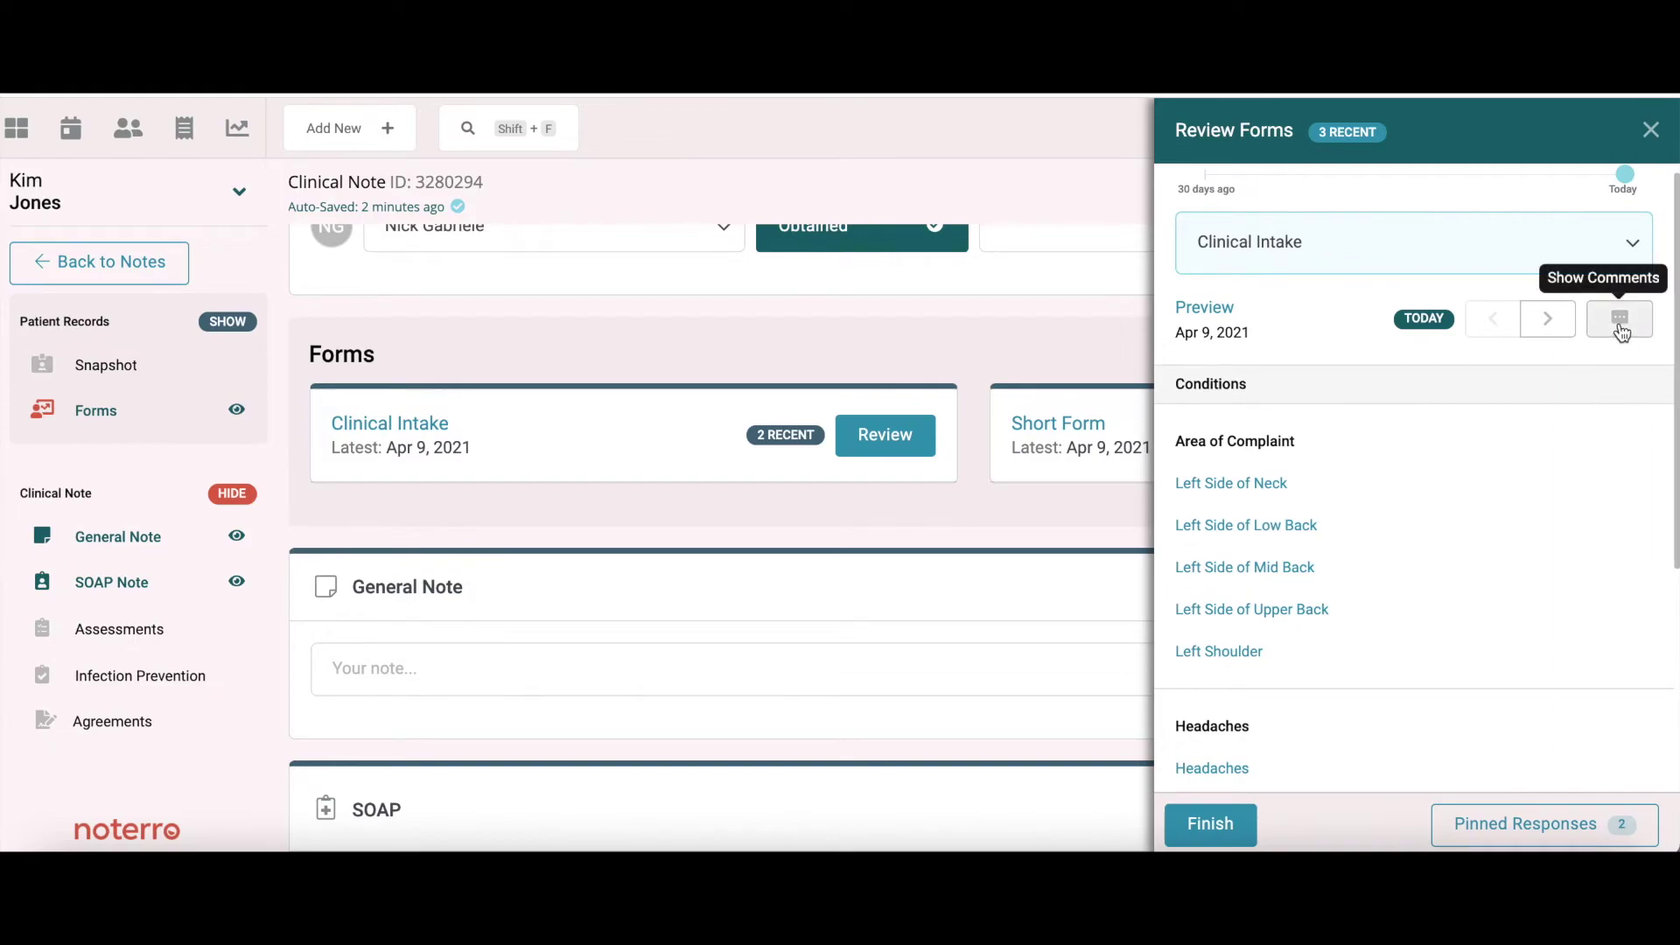
pyautogui.click(1619, 319)
# Step: Read through the Clinical Intake responses and the patient's comments under each complaint area
pyautogui.scroll(-5, 986, 674)
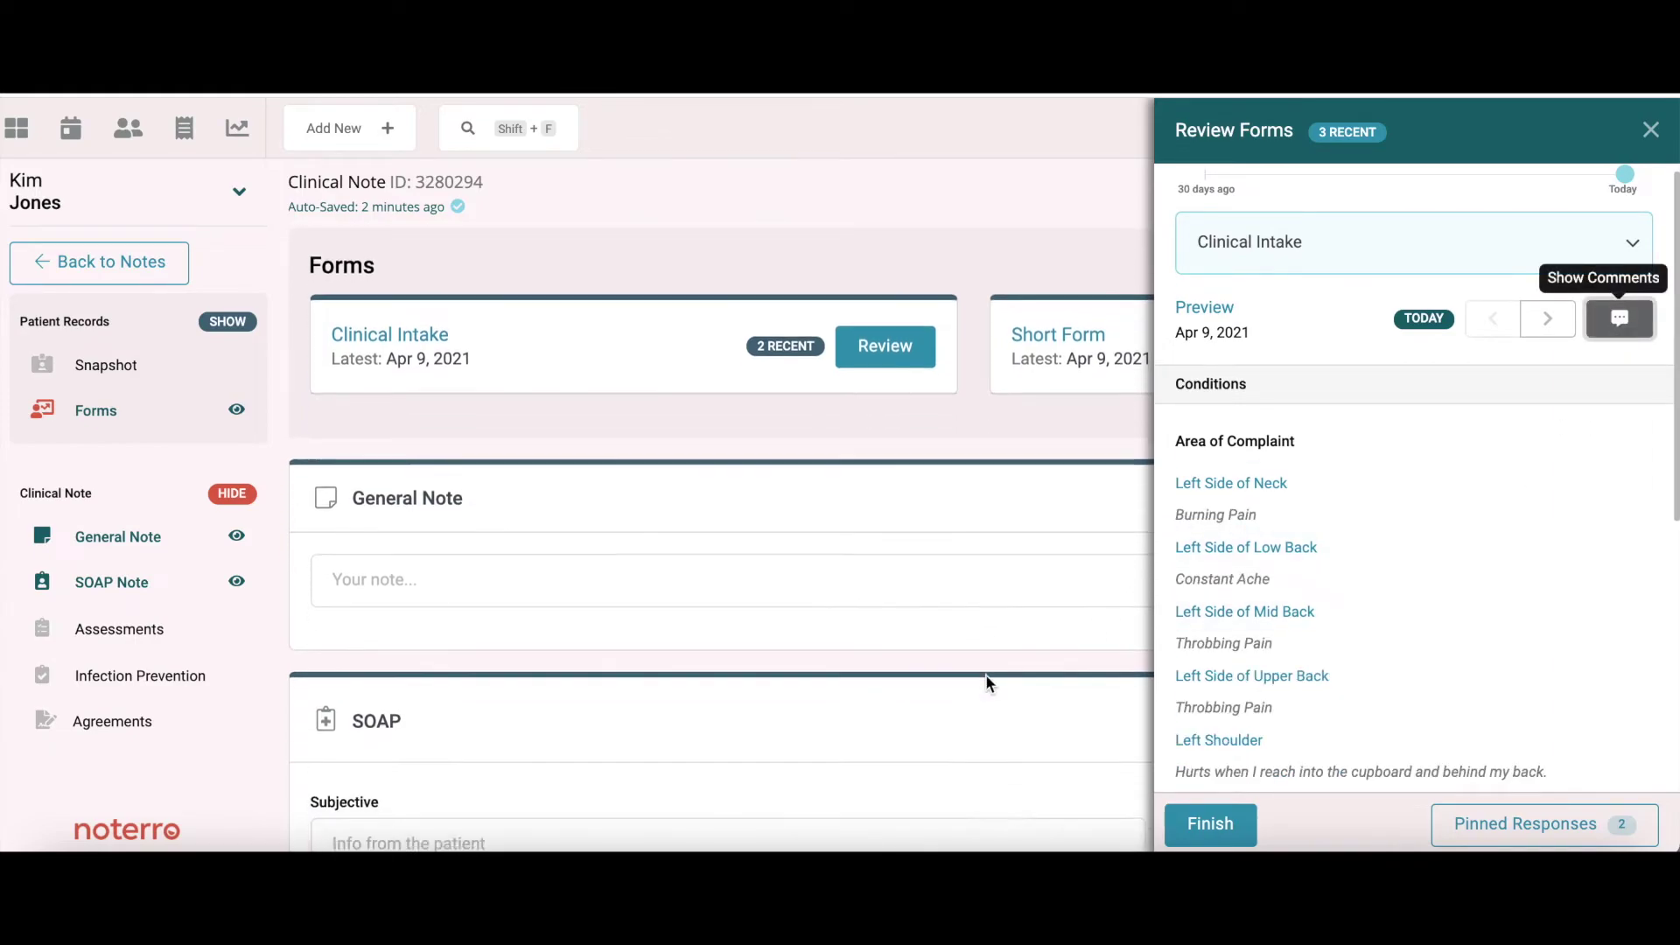
pyautogui.scroll(-1, 986, 674)
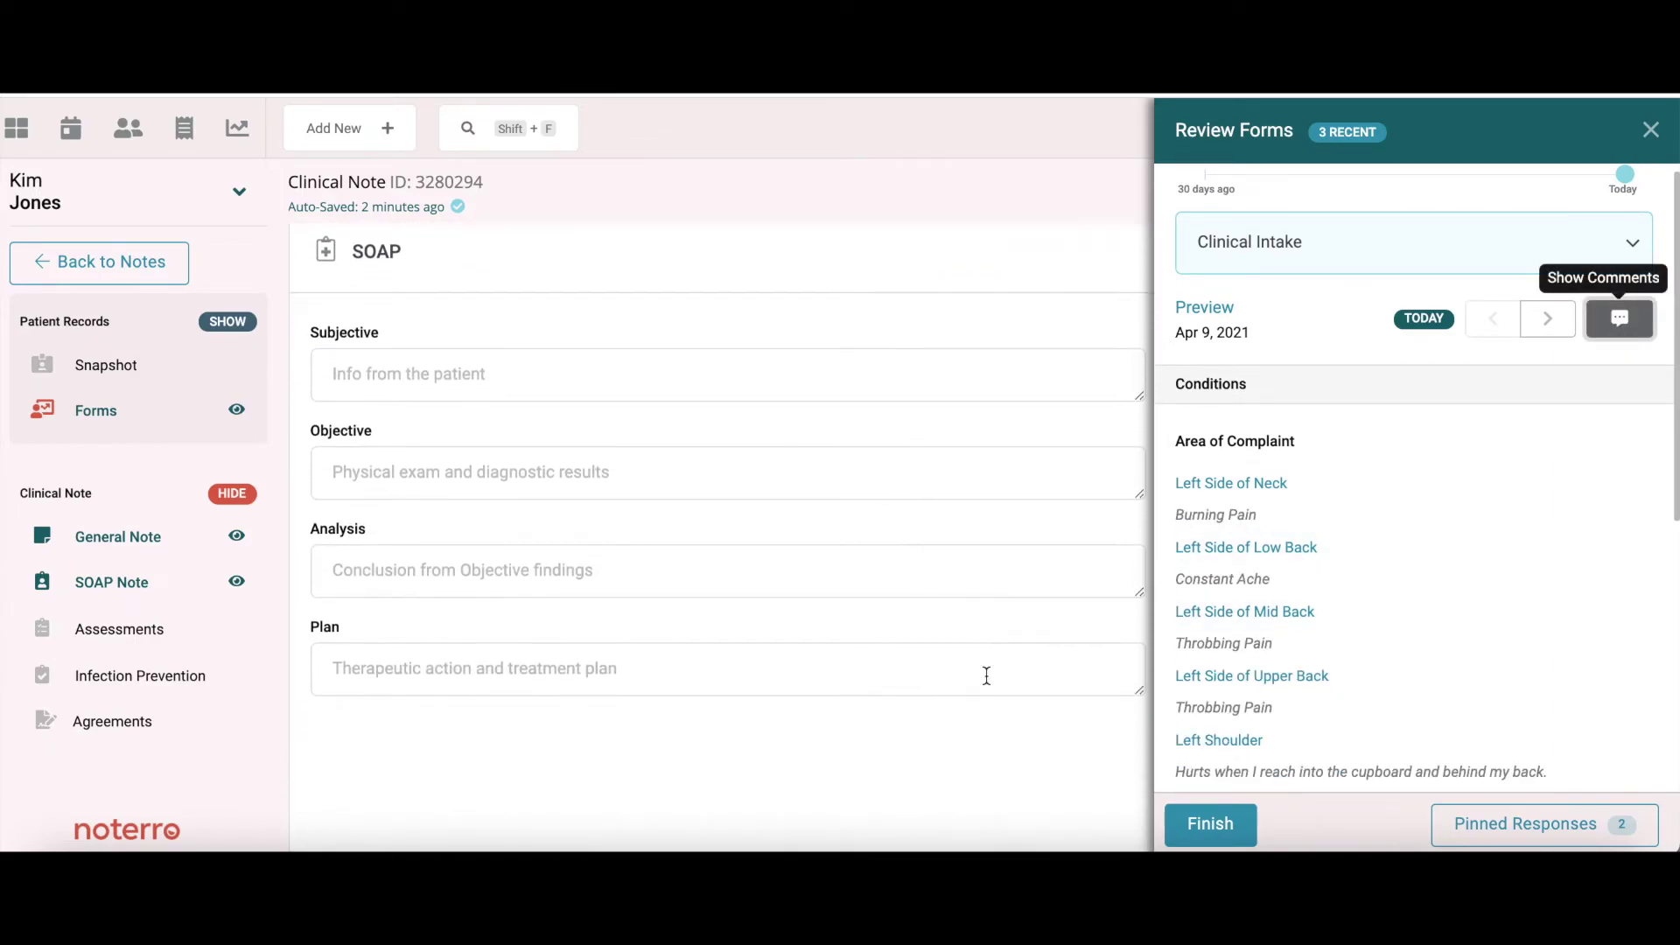
pyautogui.scroll(-1, 986, 676)
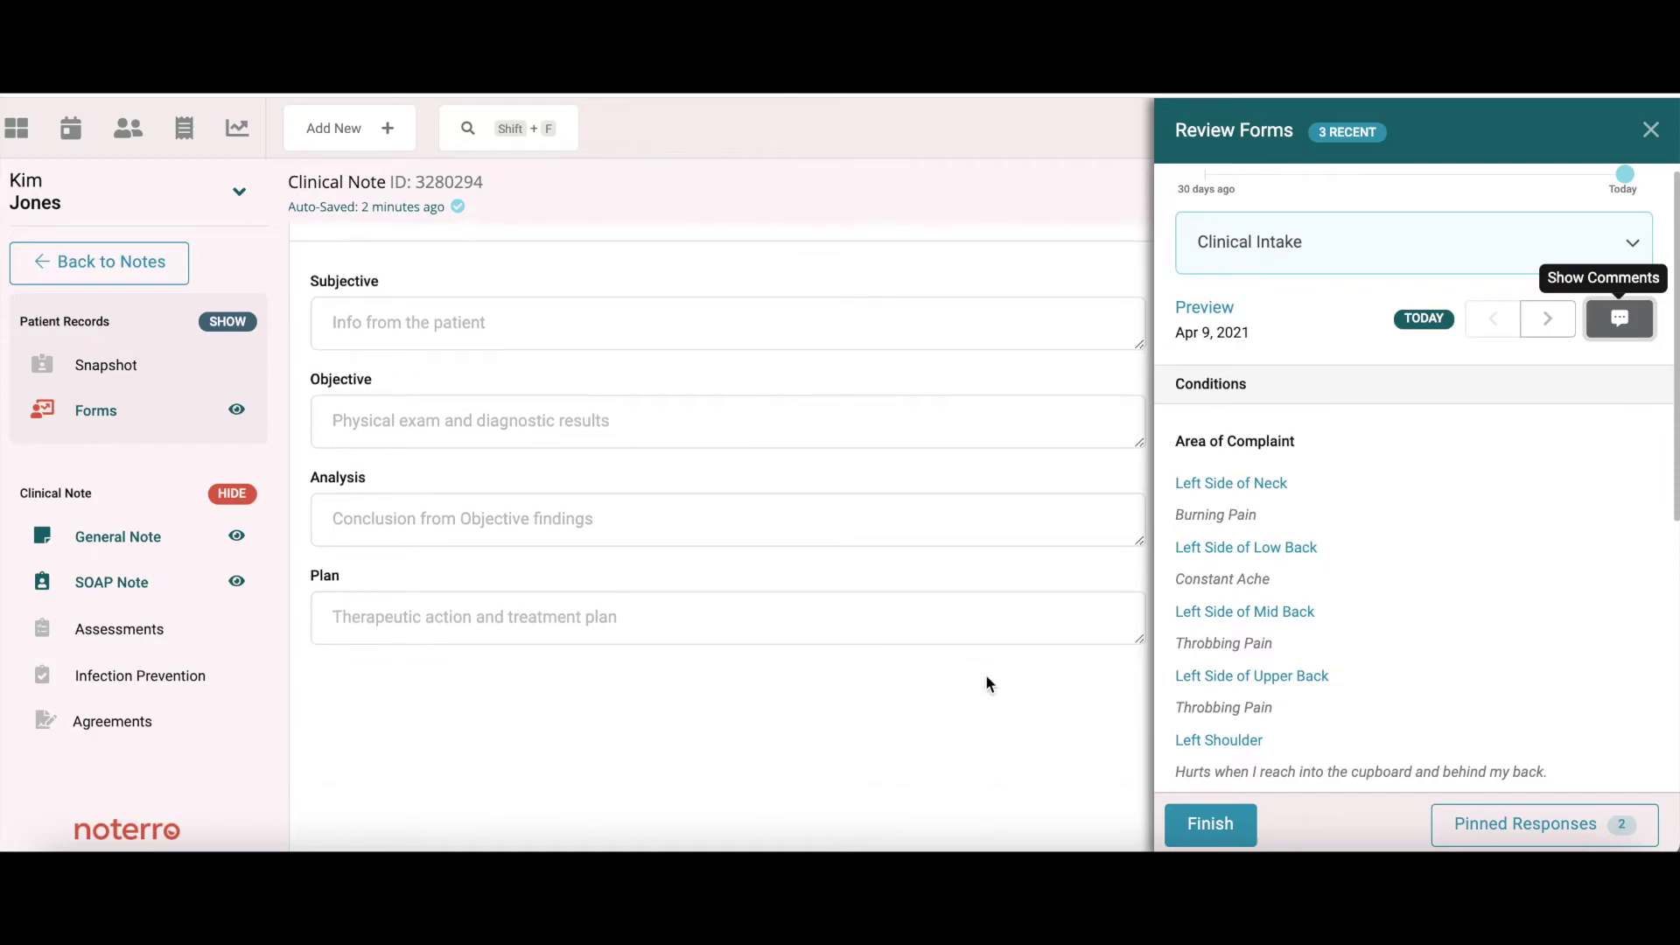
pyautogui.scroll(-1, 986, 676)
pyautogui.scroll(-1, 986, 675)
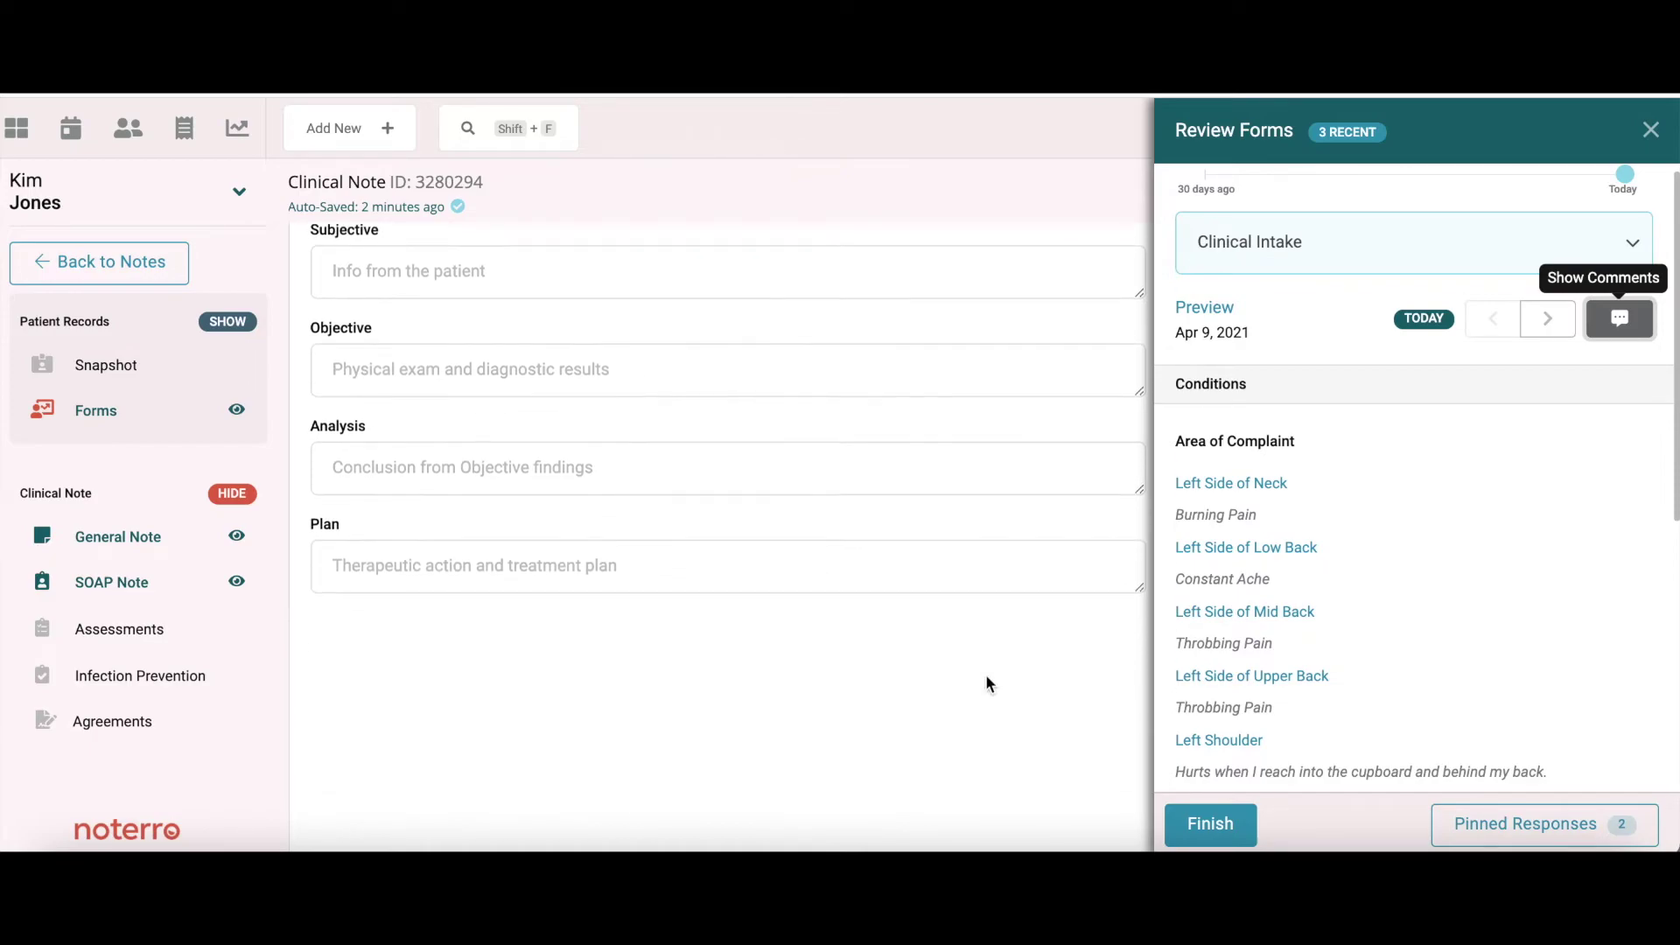
pyautogui.moveTo(1182, 491)
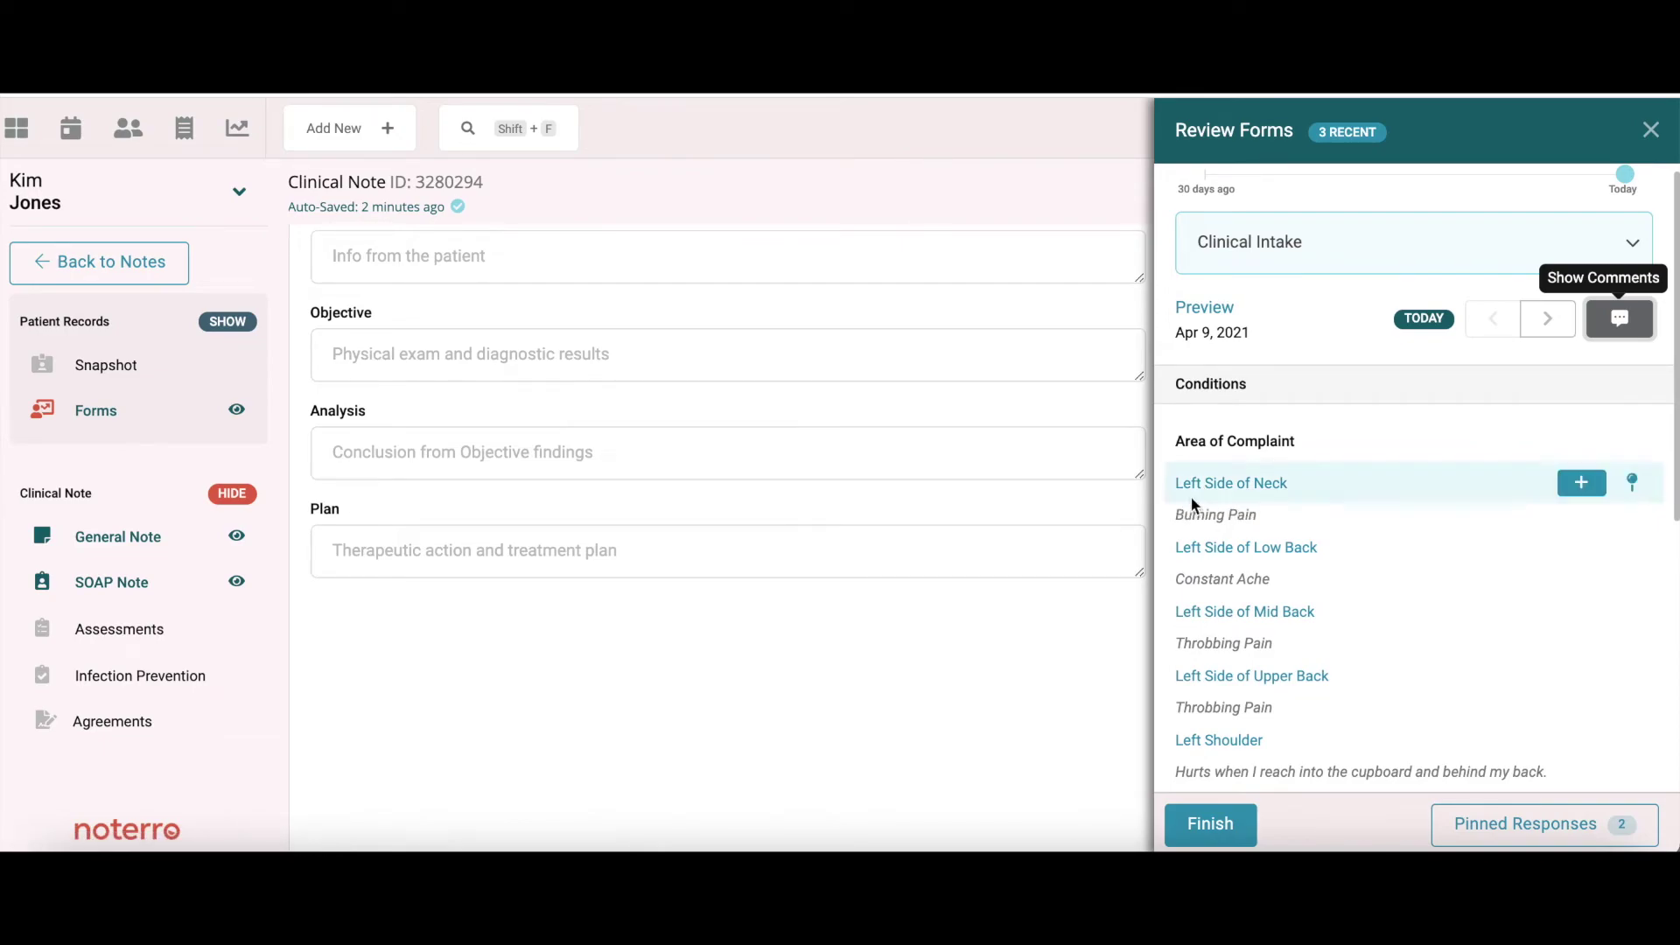
pyautogui.scroll(1, 745, 407)
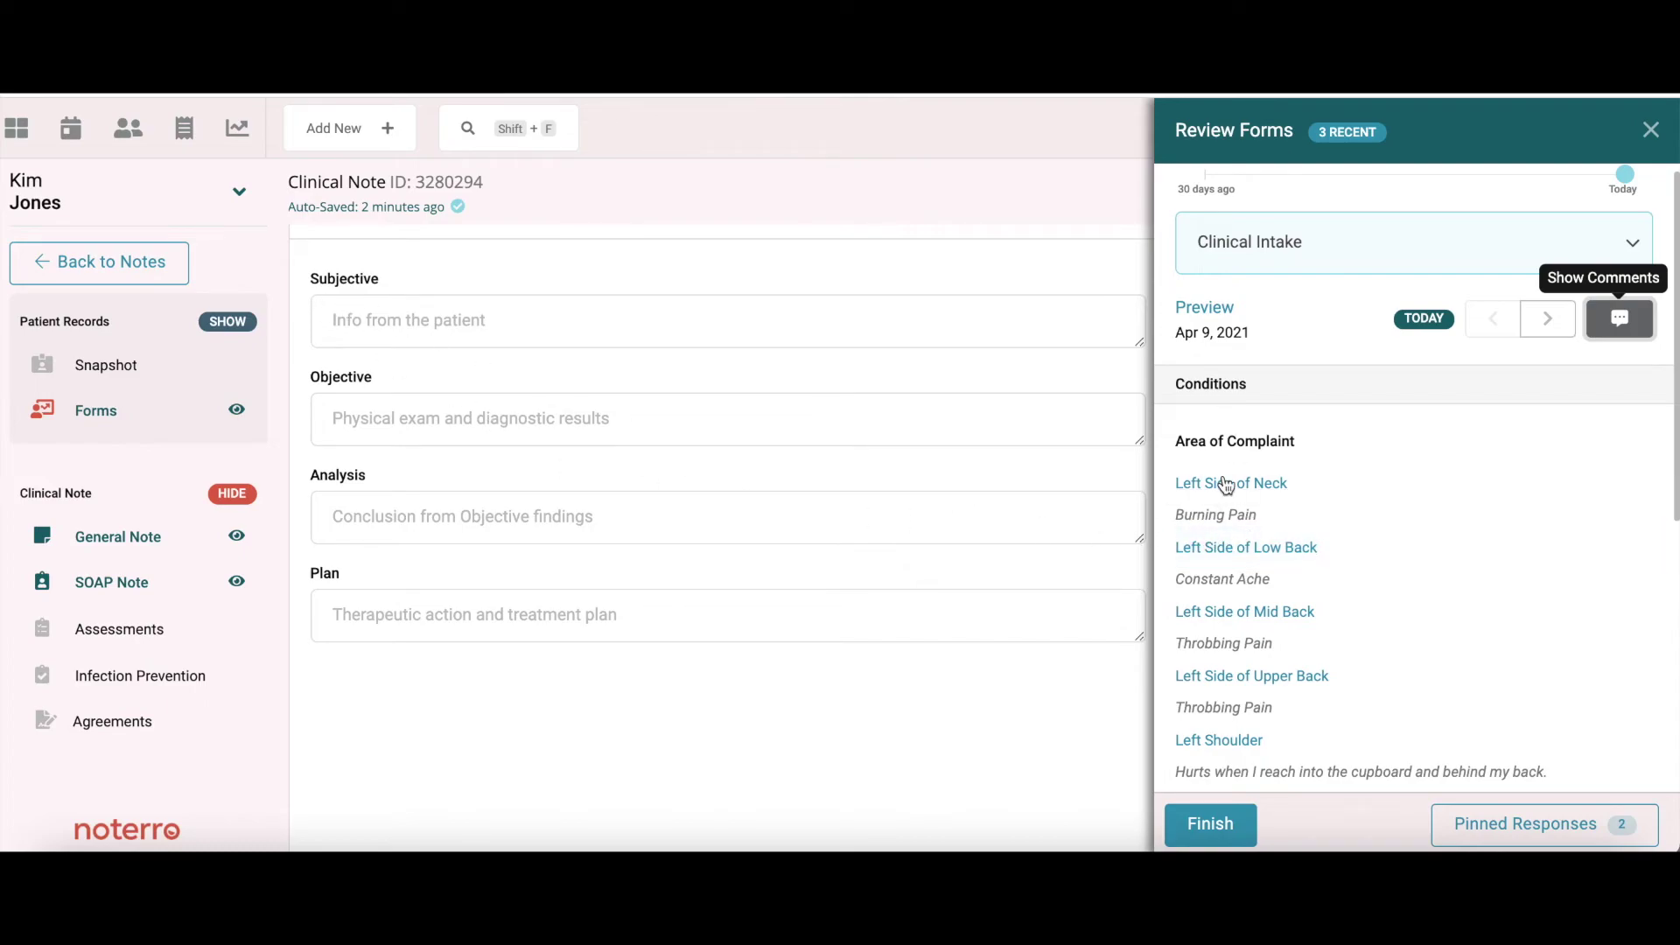
pyautogui.scroll(-1, 1253, 522)
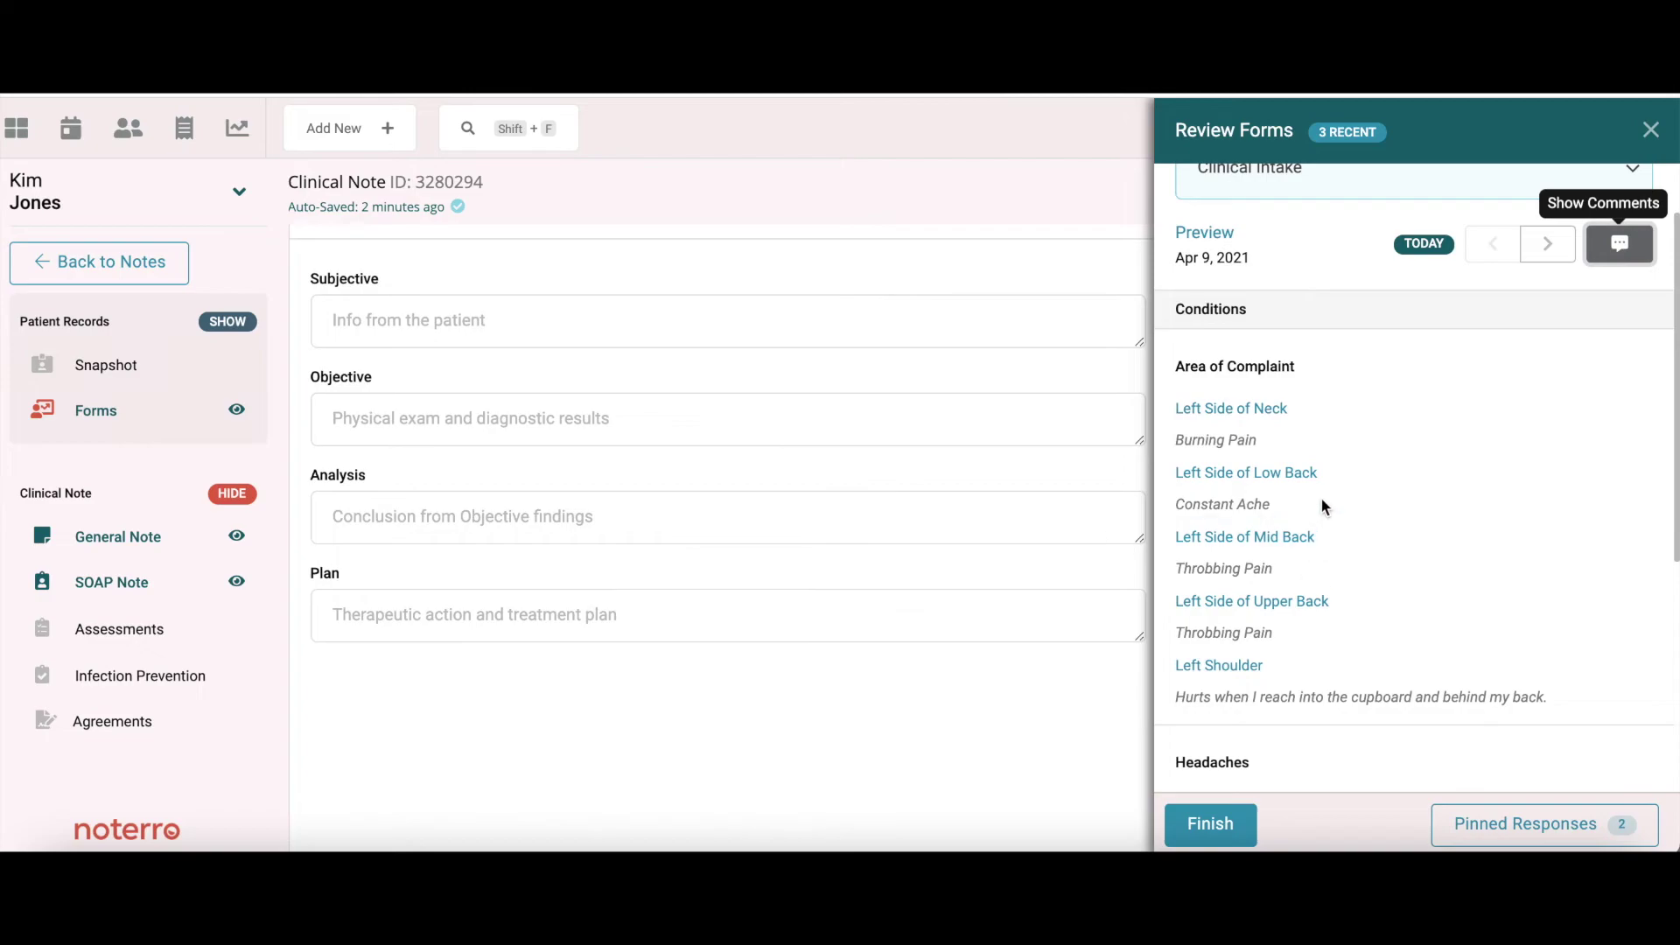
pyautogui.scroll(1, 904, 424)
pyautogui.scroll(-3, 904, 424)
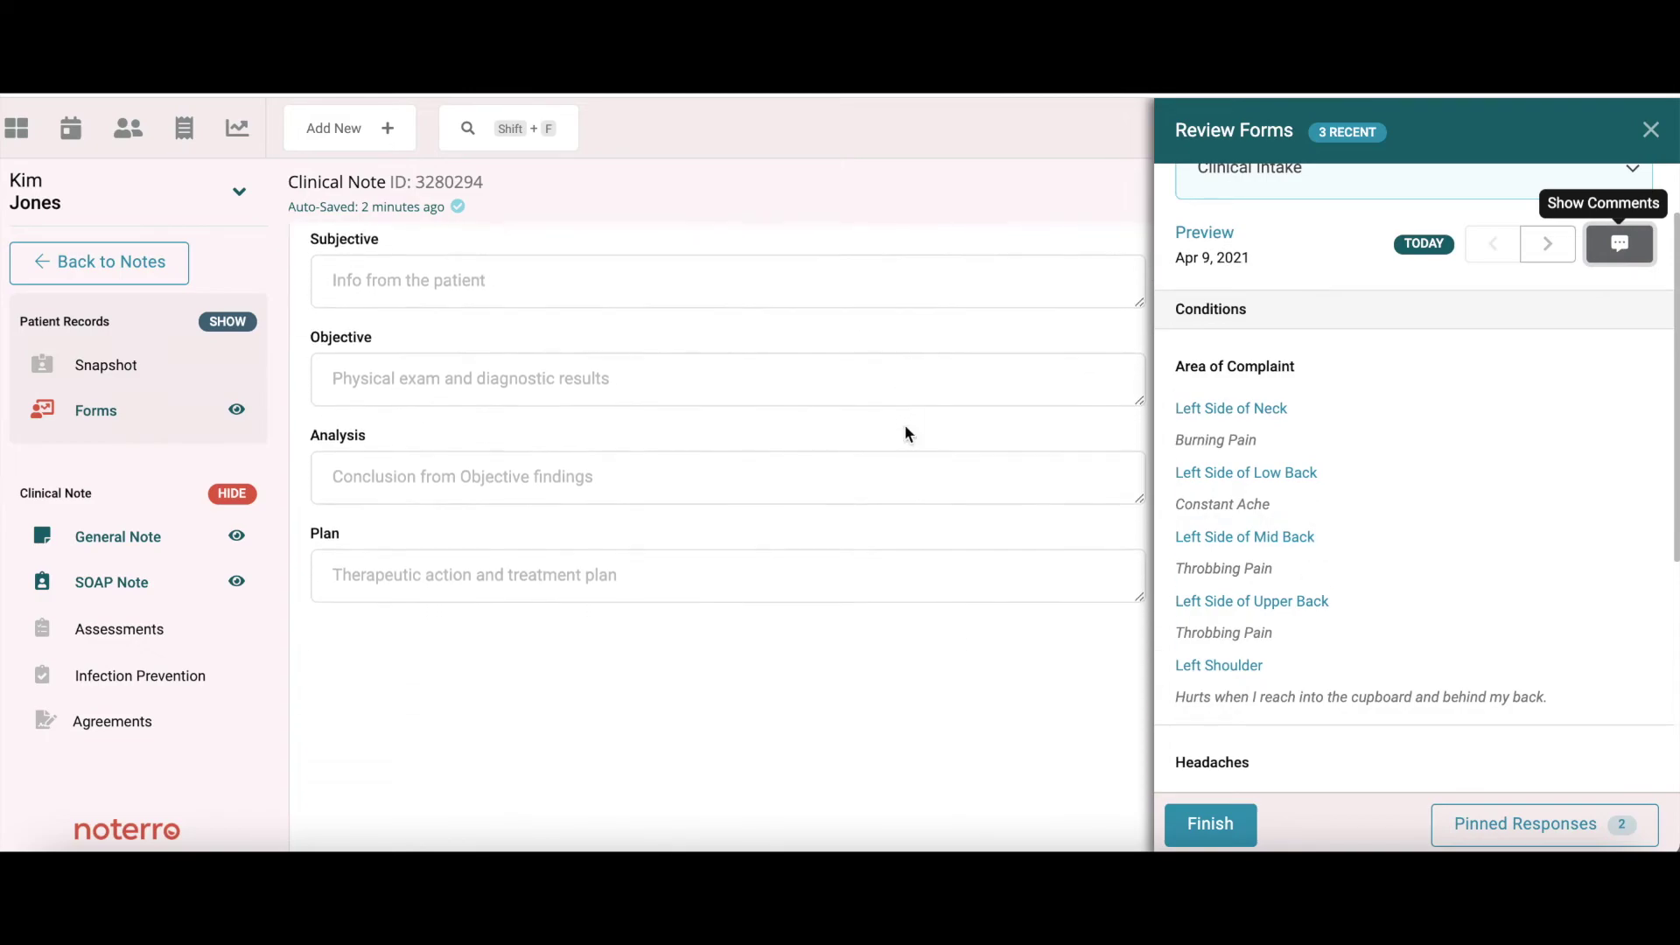
pyautogui.scroll(1, 904, 429)
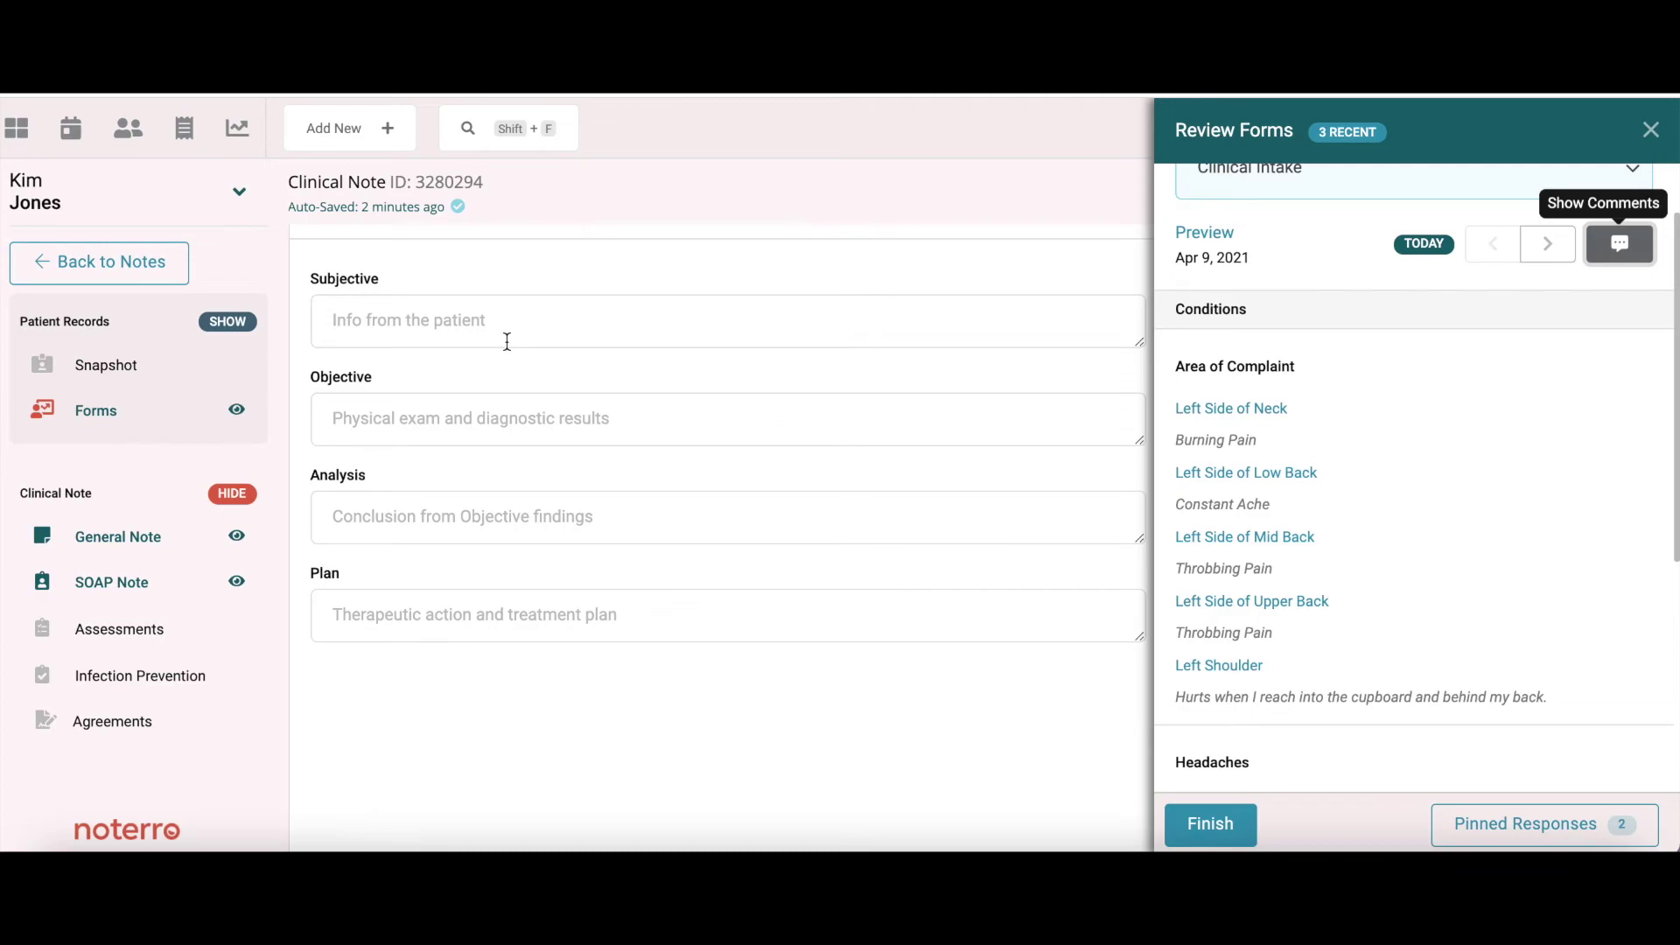
pyautogui.scroll(3, 670, 442)
pyautogui.scroll(1, 670, 442)
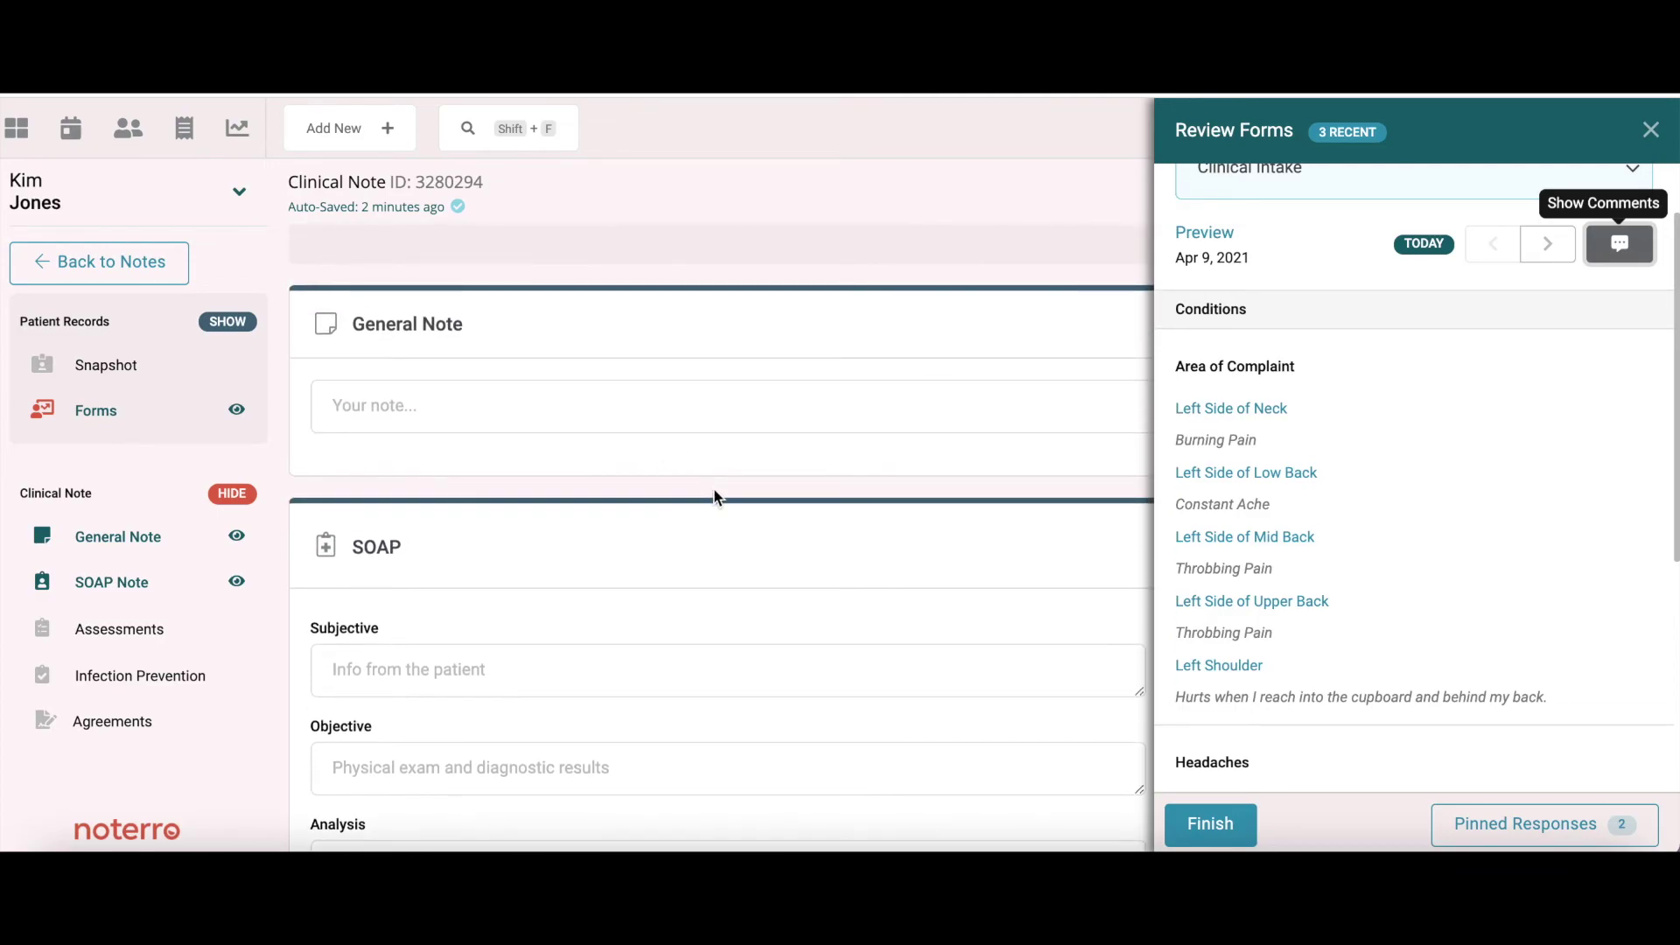
pyautogui.scroll(3, 985, 541)
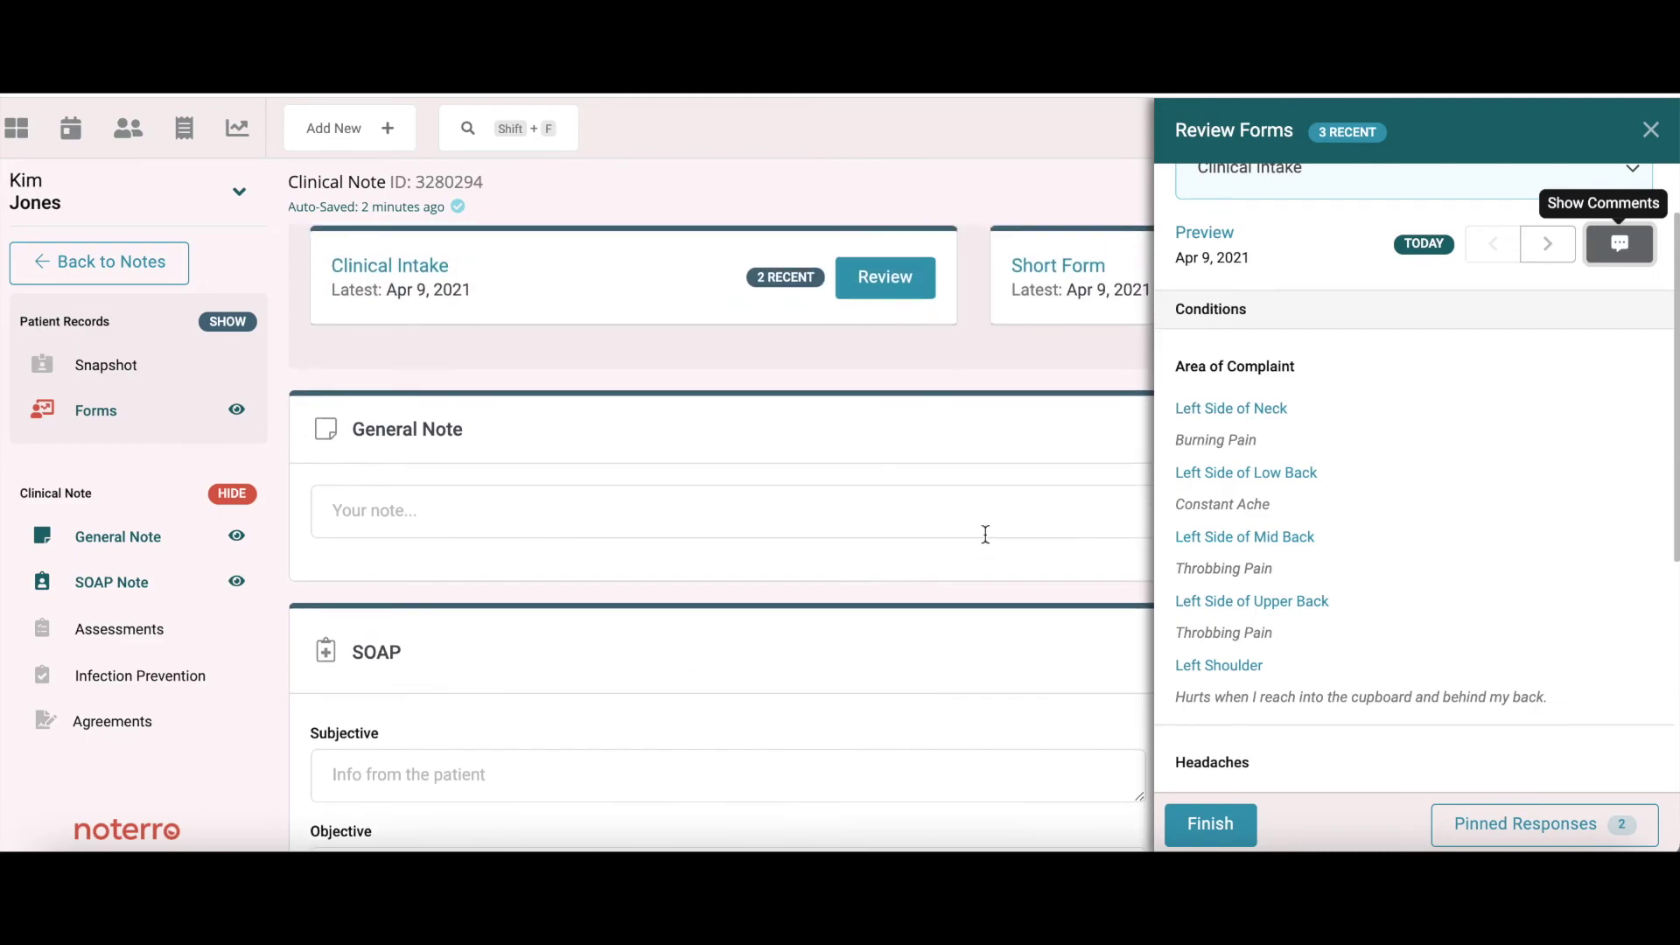
pyautogui.scroll(5, 985, 534)
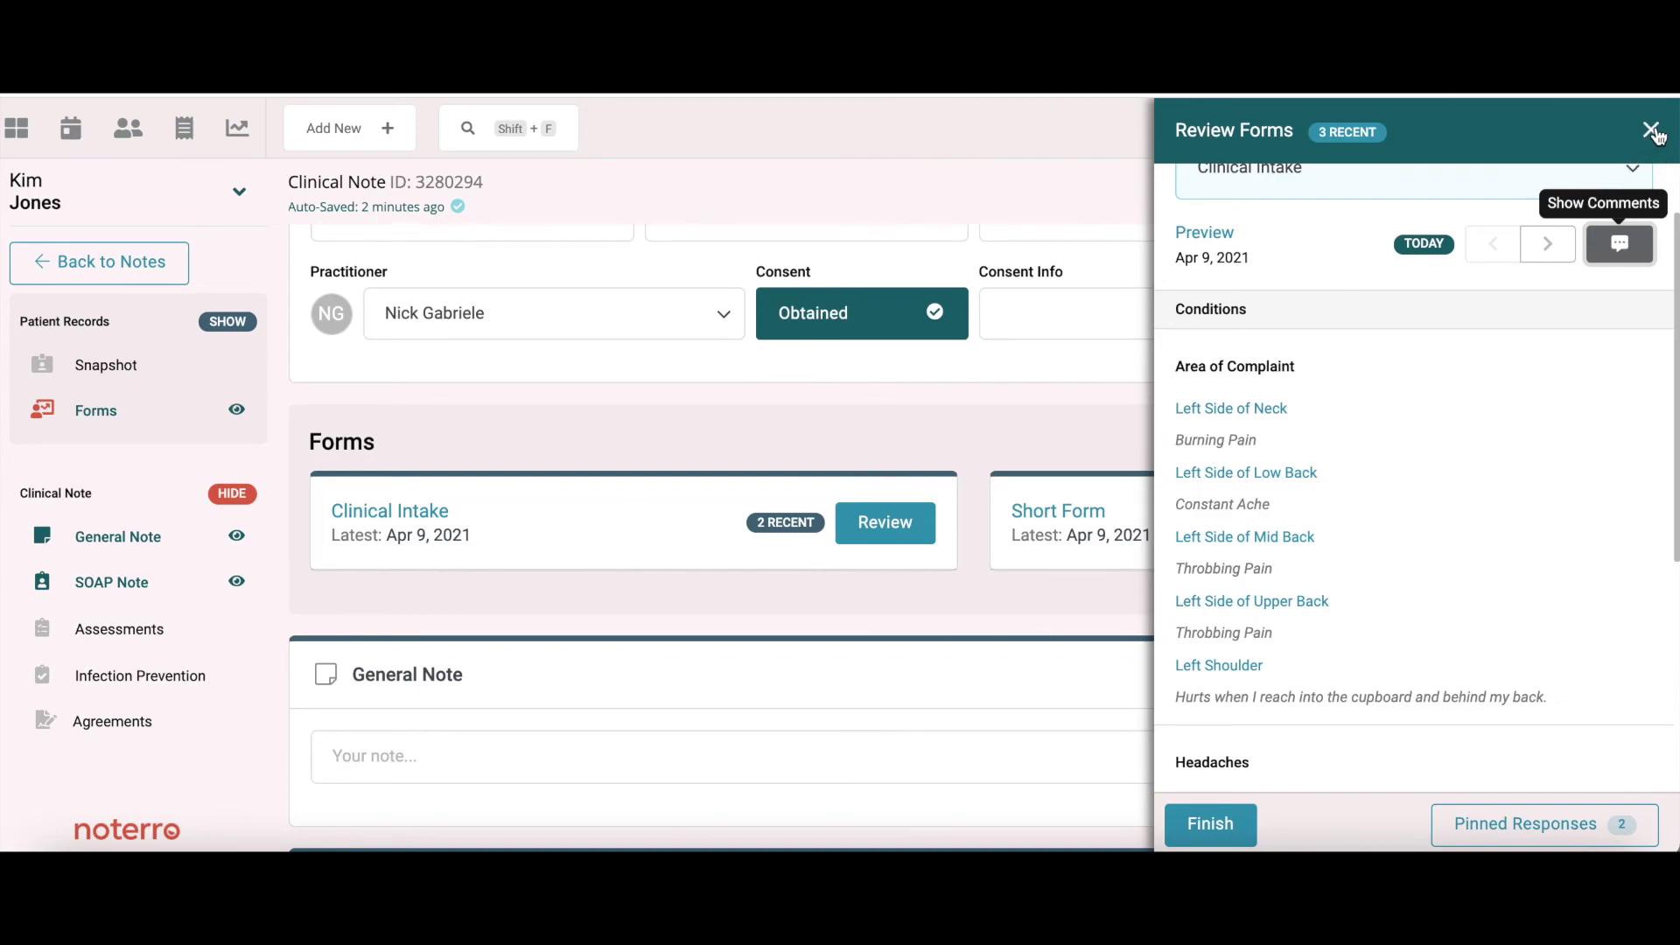
# Step: Close the Review Forms panel and go back to the patient's Clinical Notes list
pyautogui.click(1651, 131)
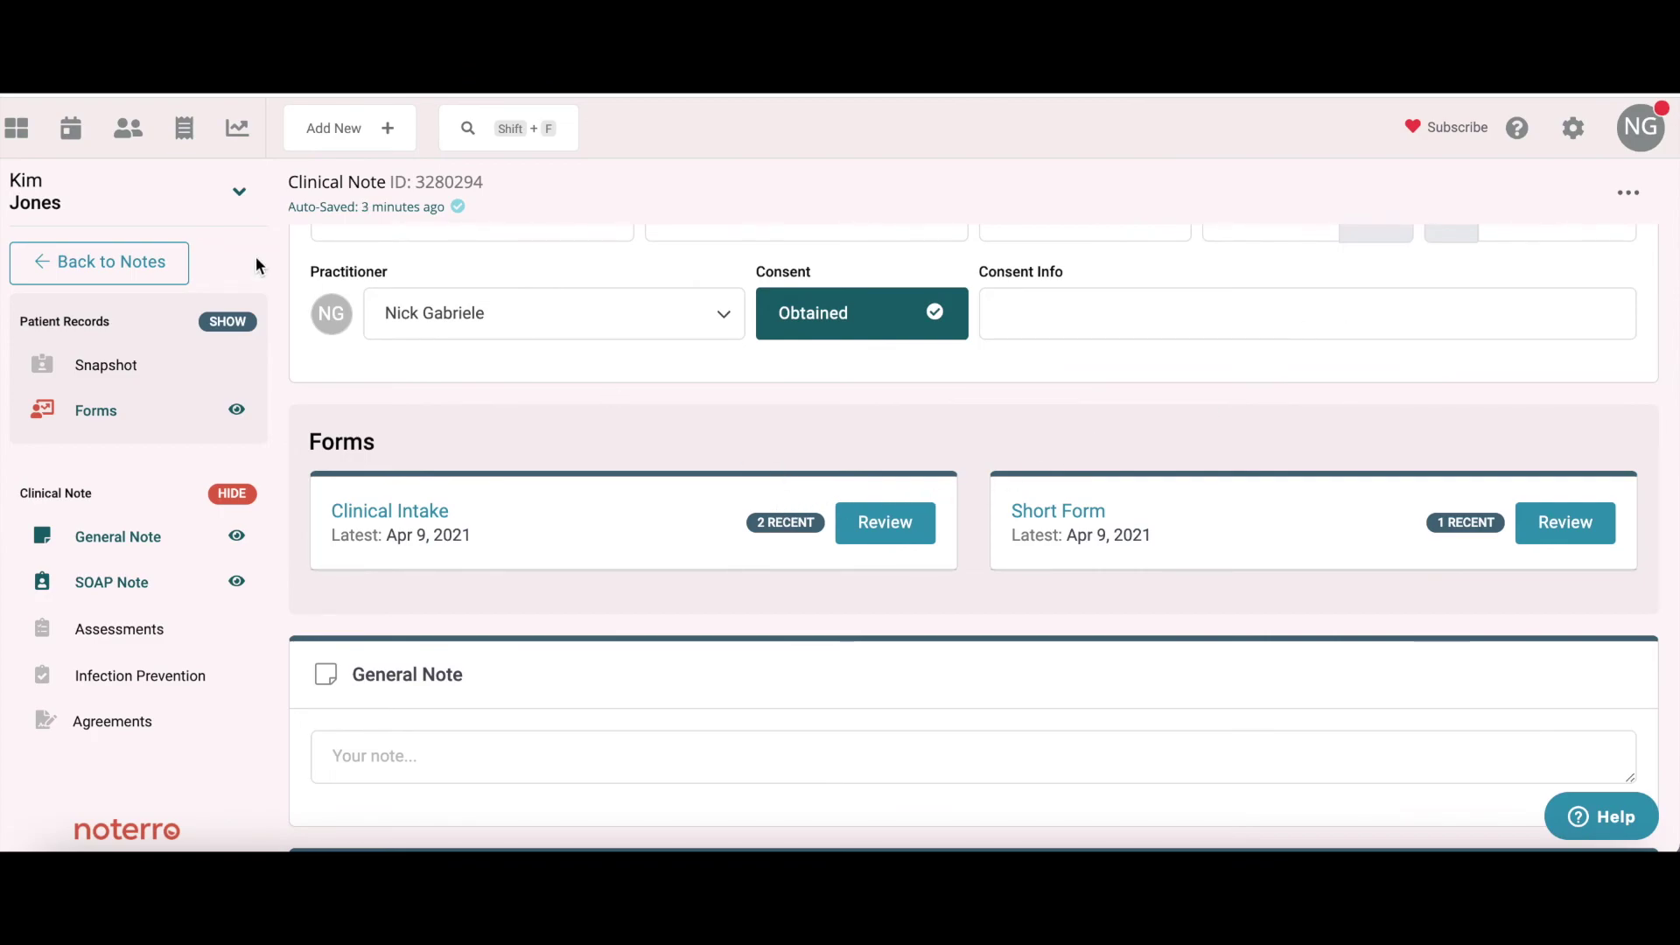
pyautogui.click(125, 267)
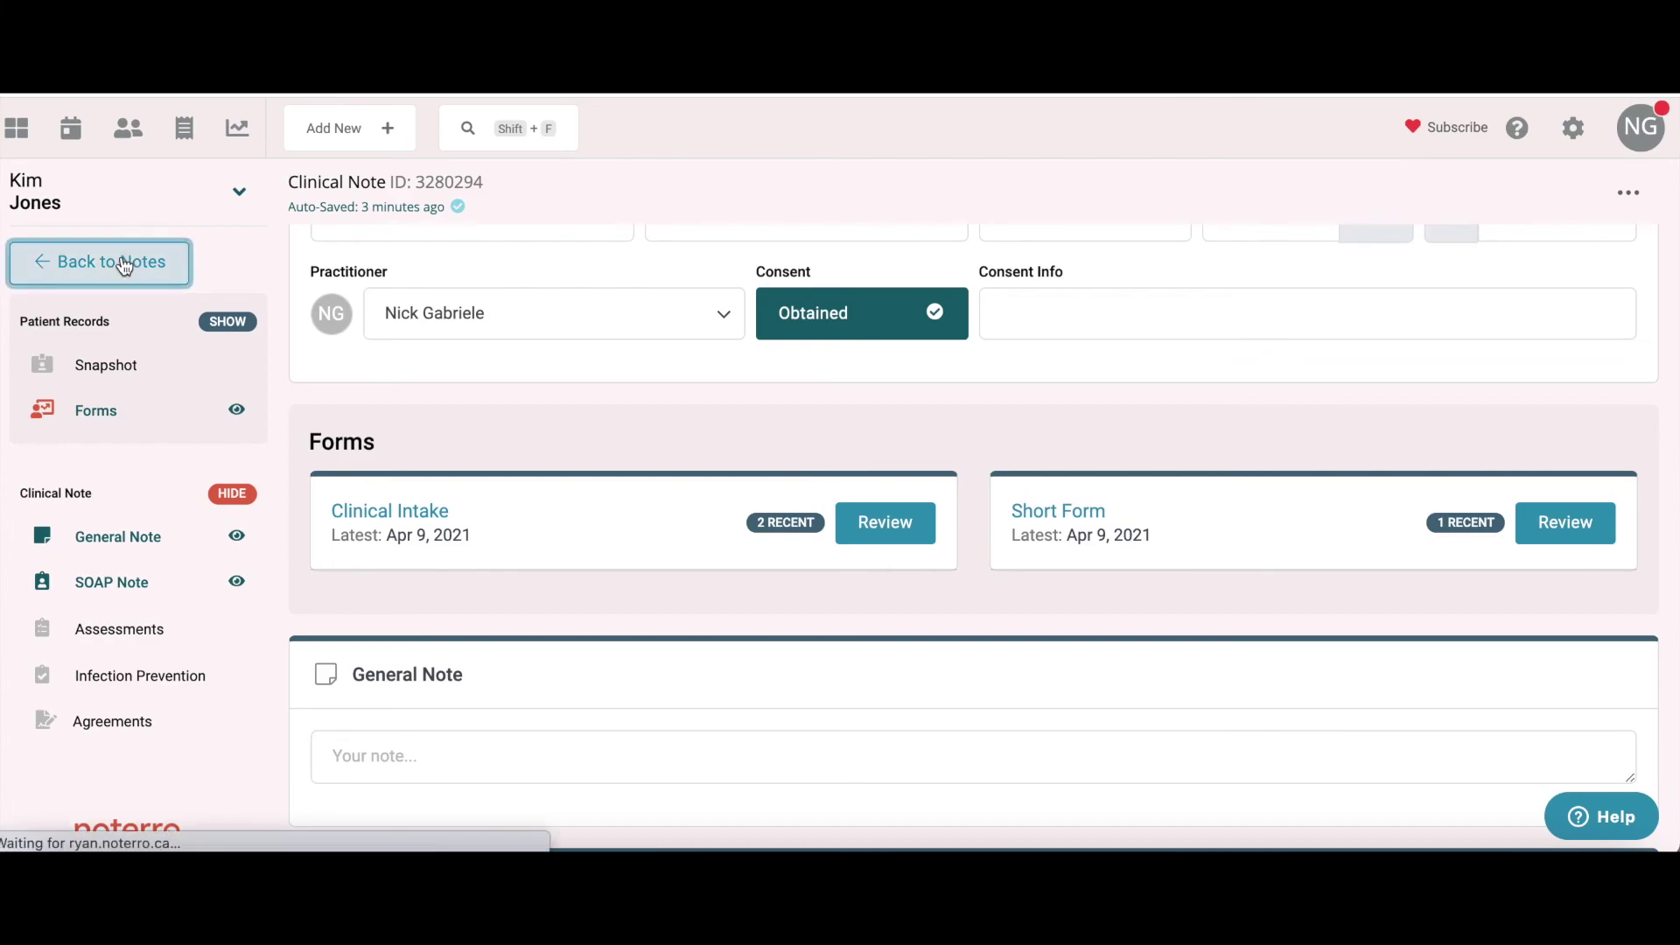